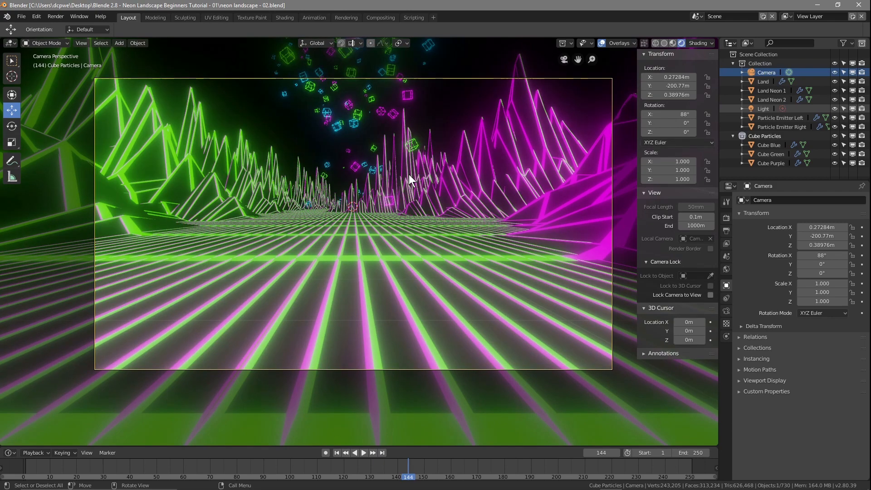
Hide the viewport sidebar and view the scene from the top with the camera selected.
{"action": "key", "text": "n"}
{"action": "key", "text": "n"}
{"action": "key", "text": "n"}
{"action": "key", "text": "n"}
{"action": "key", "text": "n"}
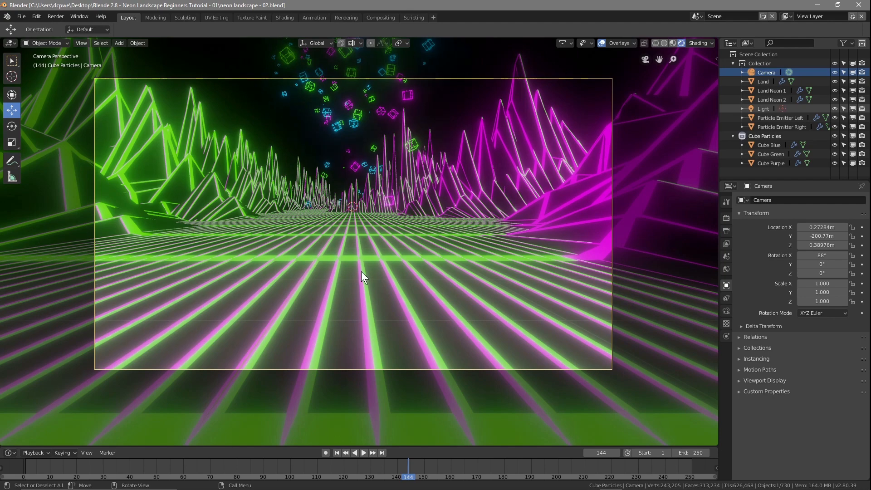
{"action": "key", "text": "KP_7"}
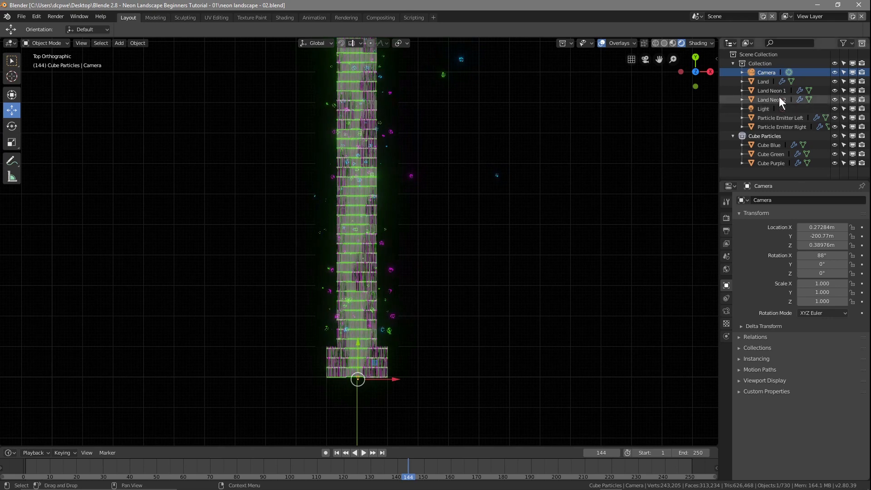
{"action": "left_click", "coordinate": [769, 74]}
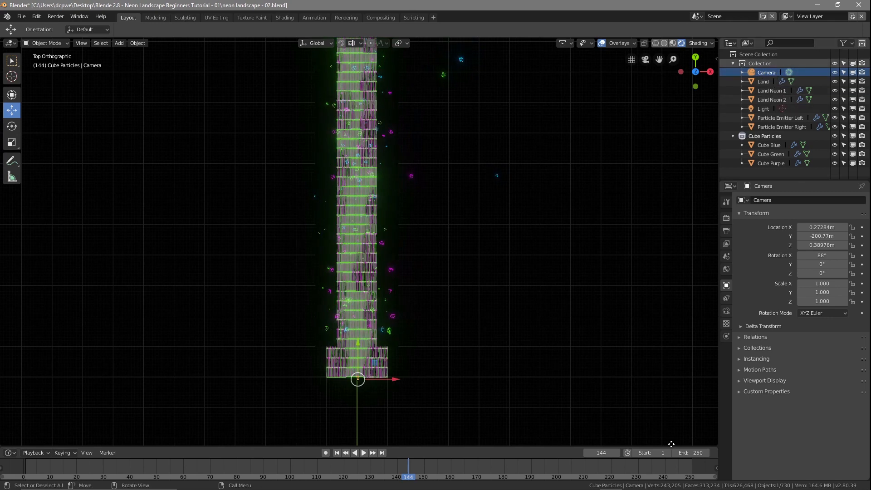
Set the animation's end frame to 400 and save the file.
{"action": "double_click", "coordinate": [691, 452]}
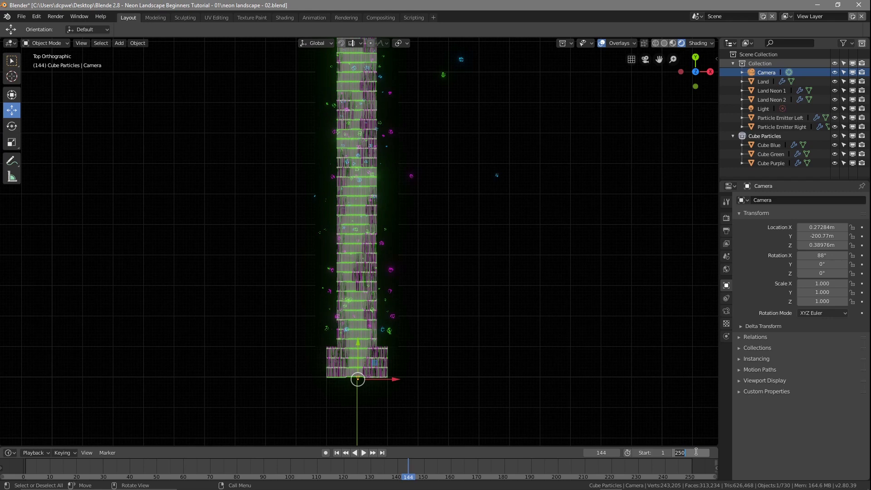
{"action": "type", "text": "400"}
{"action": "key", "text": "Return"}
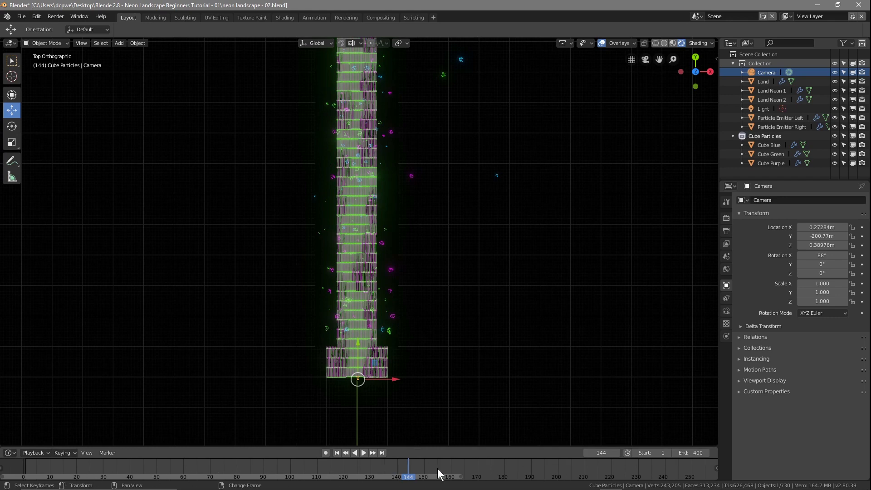
{"action": "scroll", "coordinate": [431, 466], "scroll_direction": "down", "scroll_amount": 2}
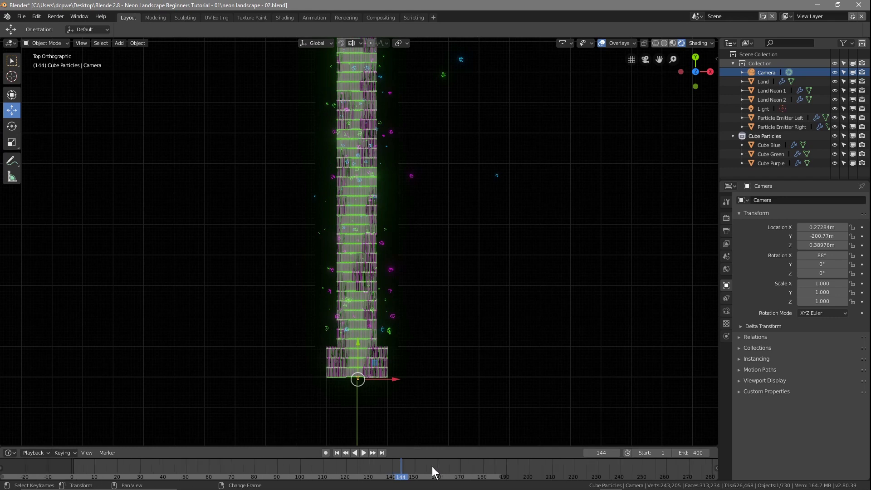
{"action": "scroll", "coordinate": [432, 467], "scroll_direction": "down", "scroll_amount": 3}
{"action": "left_click_drag", "start_coordinate": [475, 476], "coordinate": [524, 475]}
{"action": "scroll", "coordinate": [462, 463], "scroll_direction": "down", "scroll_amount": 1}
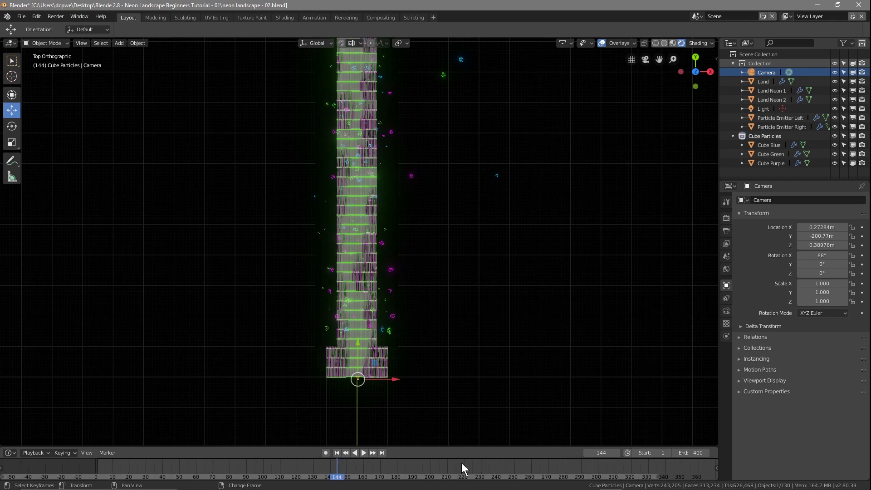
{"action": "scroll", "coordinate": [461, 462], "scroll_direction": "down", "scroll_amount": 1}
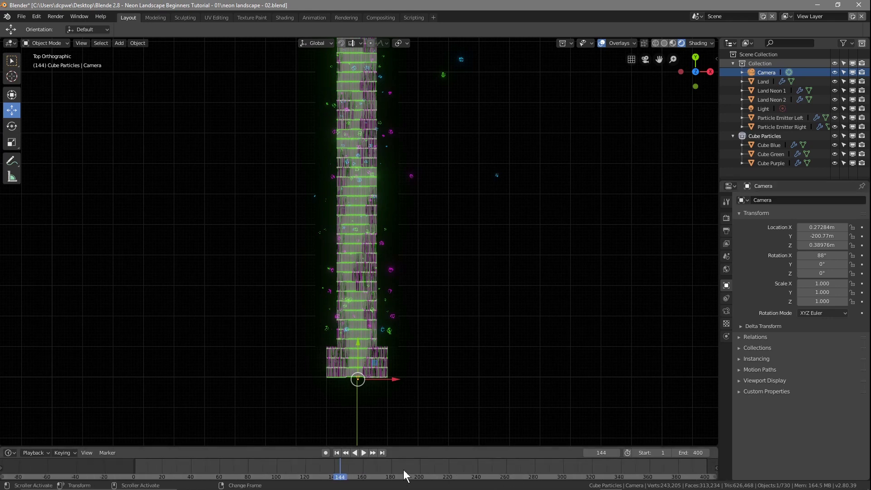
{"action": "middle_click_drag", "start_coordinate": [433, 469], "coordinate": [374, 476]}
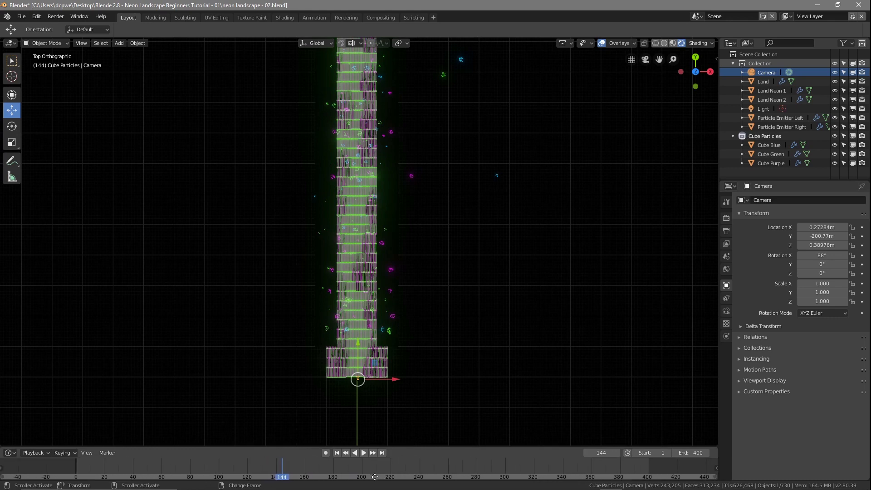
{"action": "scroll", "coordinate": [368, 467], "scroll_direction": "up", "scroll_amount": 2}
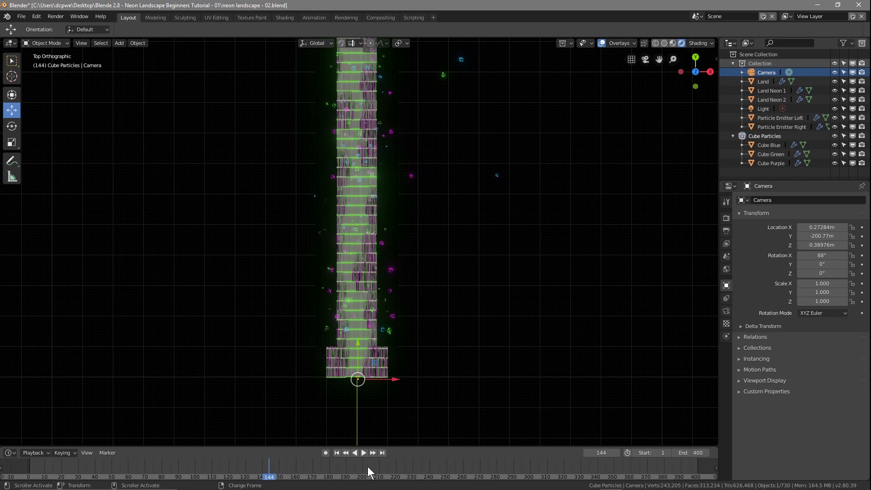
{"action": "middle_click_drag", "start_coordinate": [383, 463], "coordinate": [377, 463]}
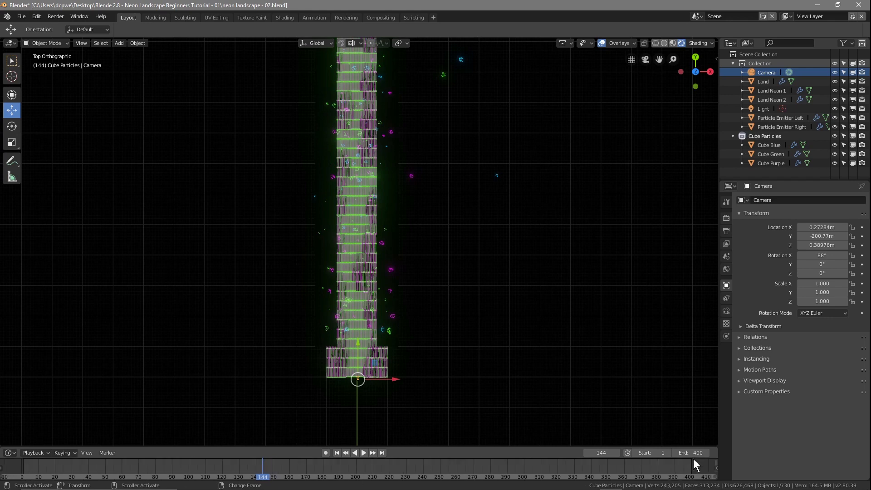
{"action": "left_click", "coordinate": [21, 17]}
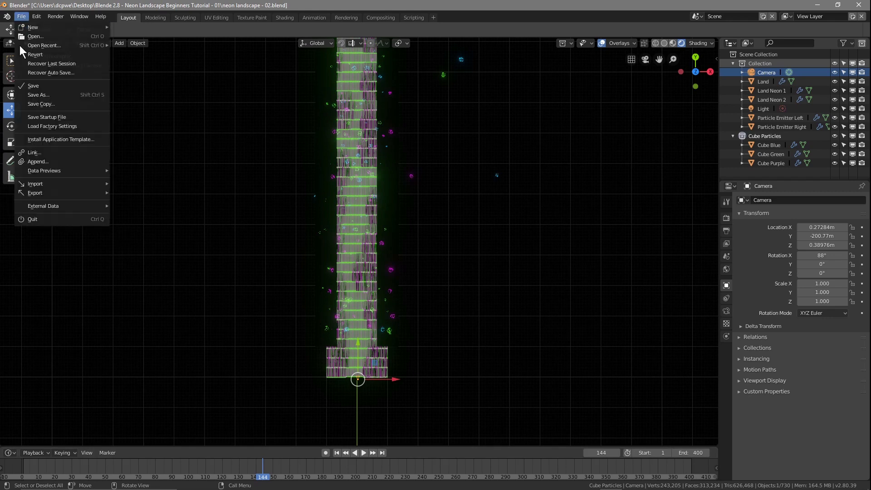
{"action": "left_click", "coordinate": [33, 85]}
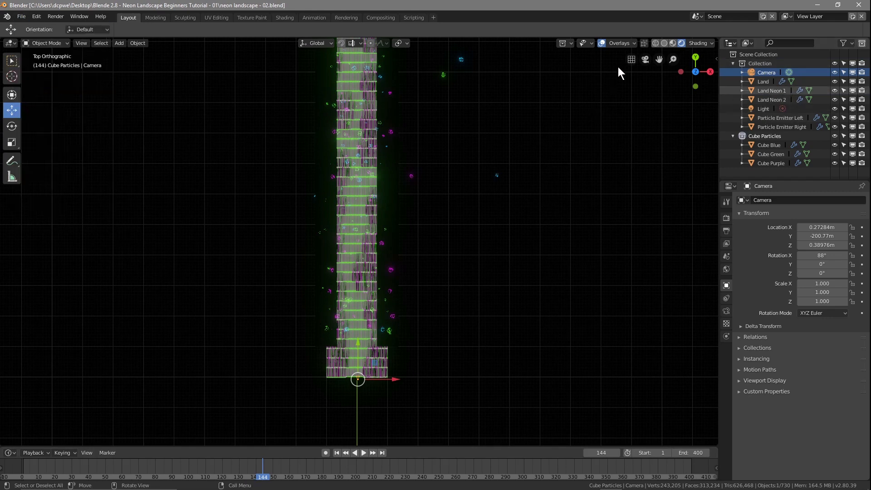
Switch the viewport to solid shading and return the playhead to frame 1.
{"action": "left_click", "coordinate": [663, 43]}
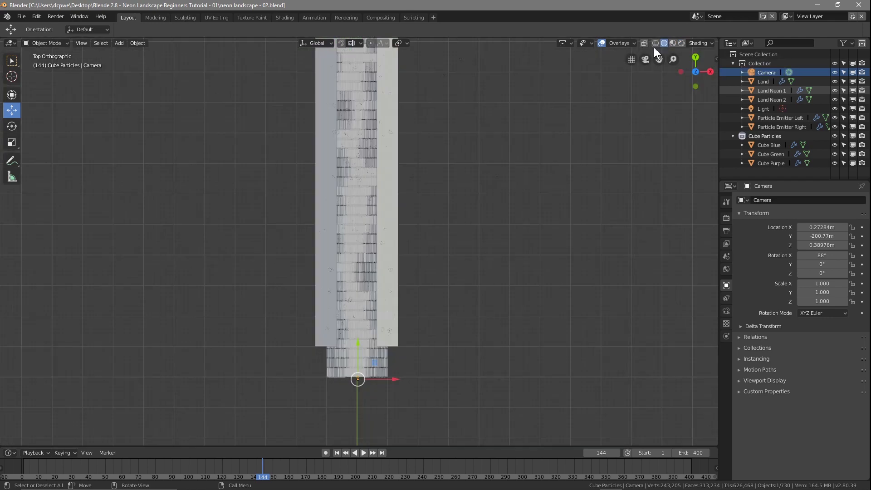
{"action": "scroll", "coordinate": [409, 378], "scroll_direction": "up", "scroll_amount": 2}
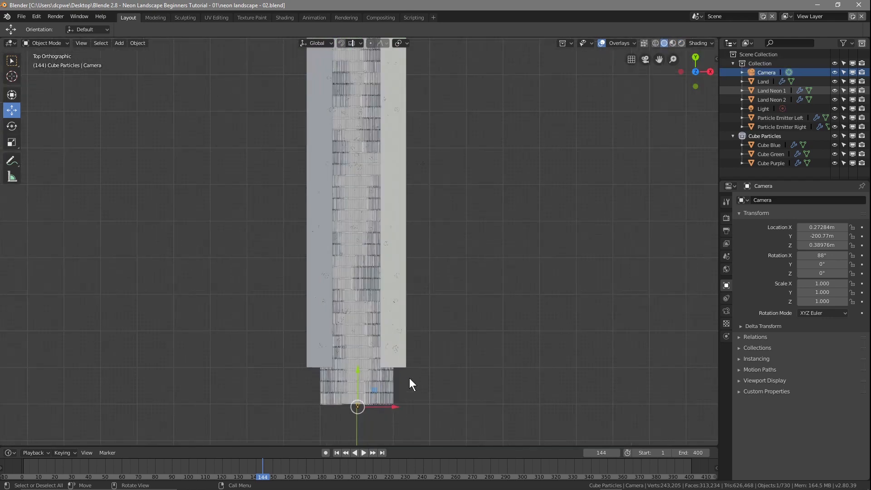
{"action": "scroll", "coordinate": [493, 337], "scroll_direction": "down", "scroll_amount": 1}
{"action": "left_click", "coordinate": [336, 452]}
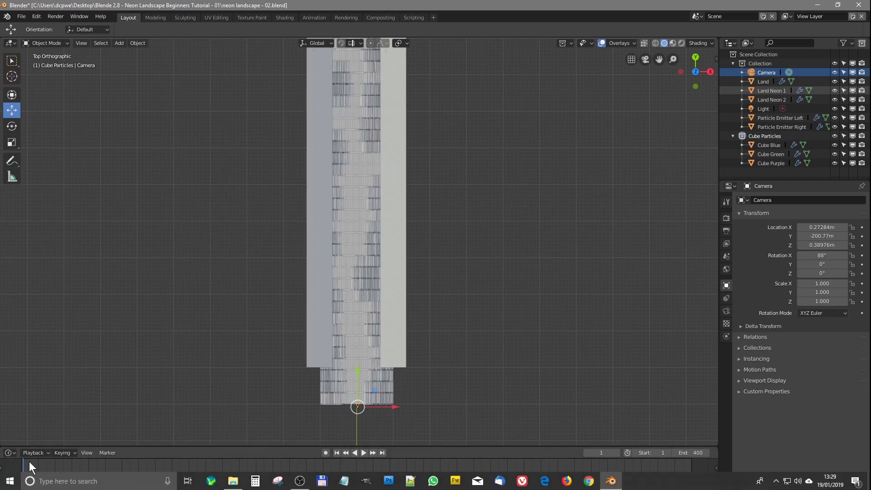
Enable auto keying and insert a LocRotScale keyframe for the camera at frame 1.
{"action": "left_click", "coordinate": [326, 452]}
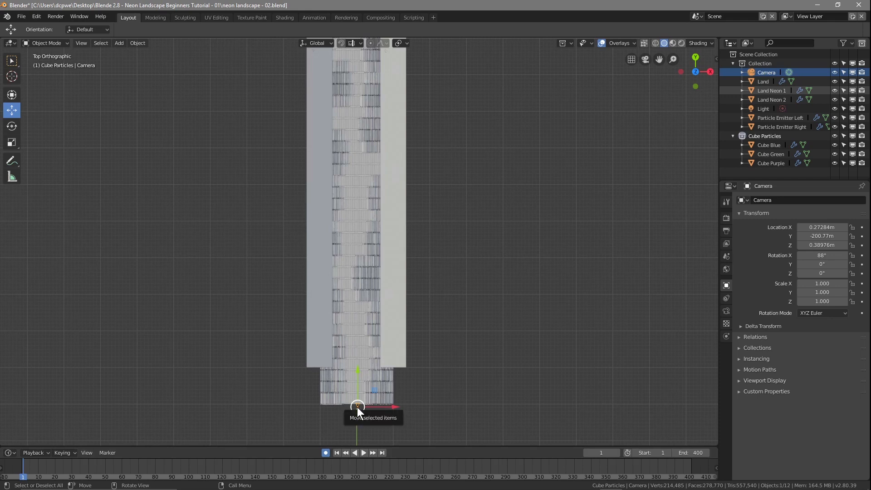
{"action": "key", "text": "i"}
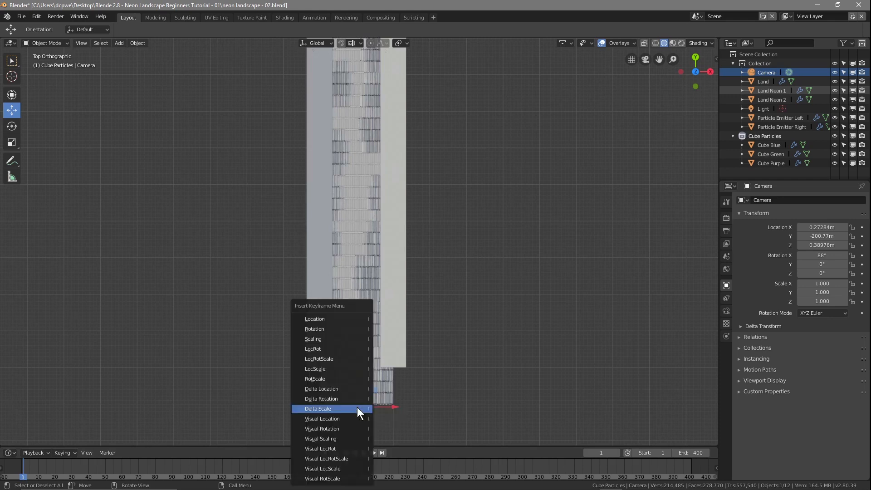
{"action": "left_click", "coordinate": [321, 361]}
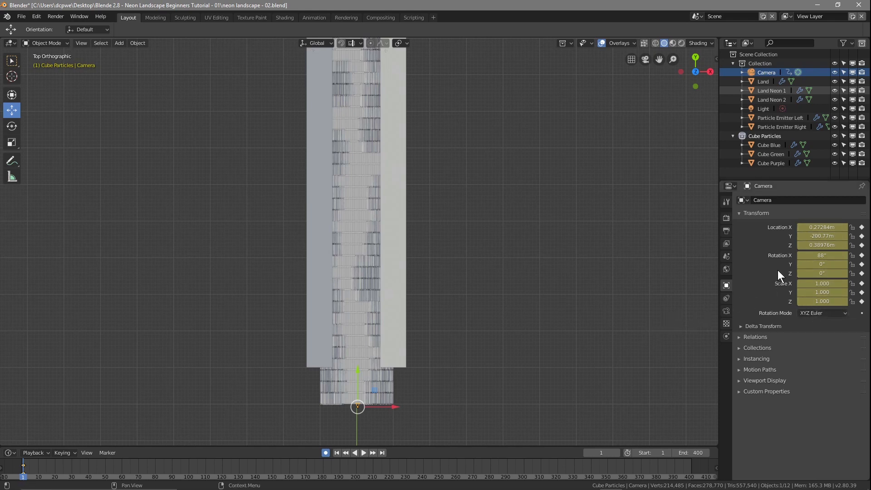
Set the camera's X location to 0 m at frame 1.
{"action": "double_click", "coordinate": [822, 228]}
{"action": "type", "text": "0"}
{"action": "key", "text": "Return"}
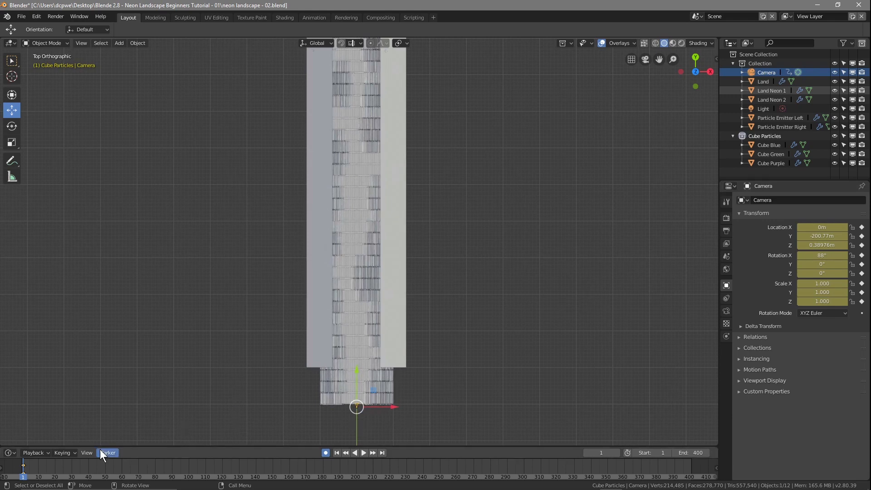
Move the playhead to frame 300 and save the file.
{"action": "key", "text": "space"}
{"action": "left_click_drag", "start_coordinate": [225, 474], "coordinate": [510, 460]}
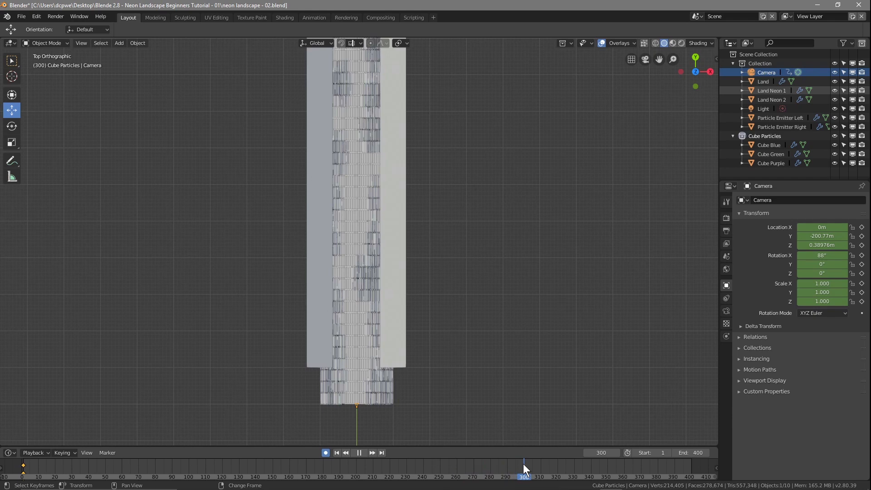
{"action": "left_click_drag", "start_coordinate": [523, 463], "coordinate": [524, 464]}
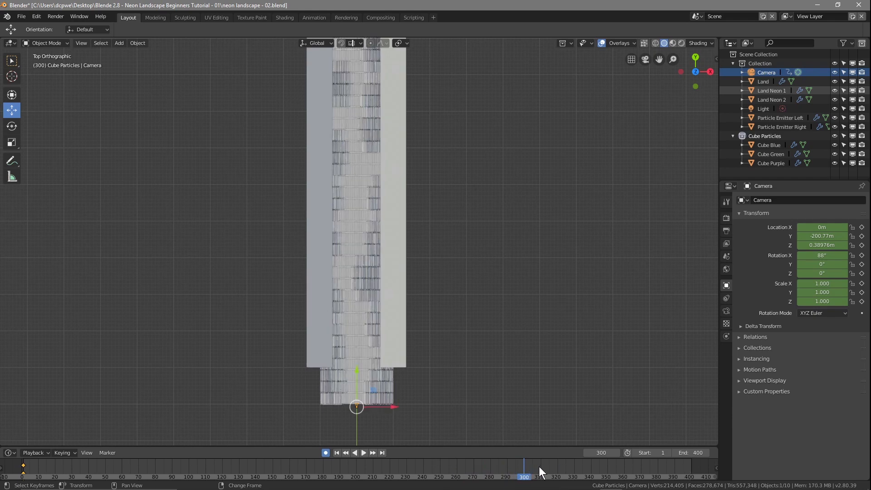
{"action": "left_click", "coordinate": [21, 17]}
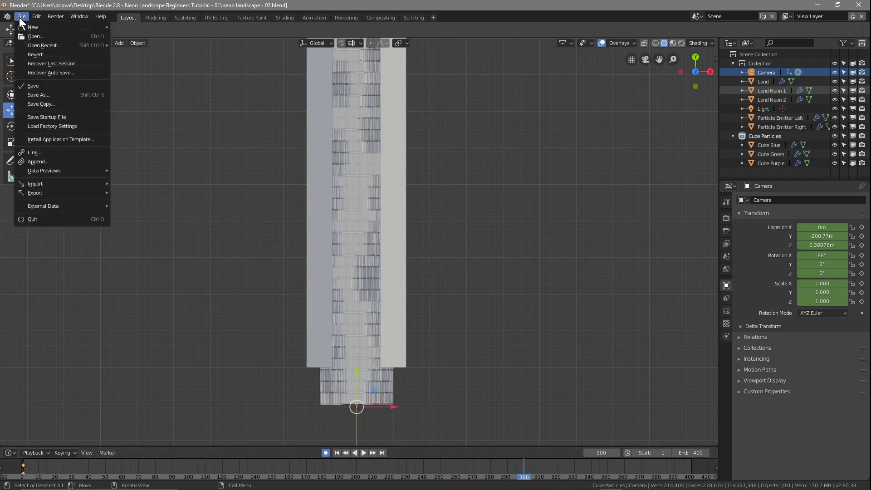
{"action": "left_click", "coordinate": [40, 86]}
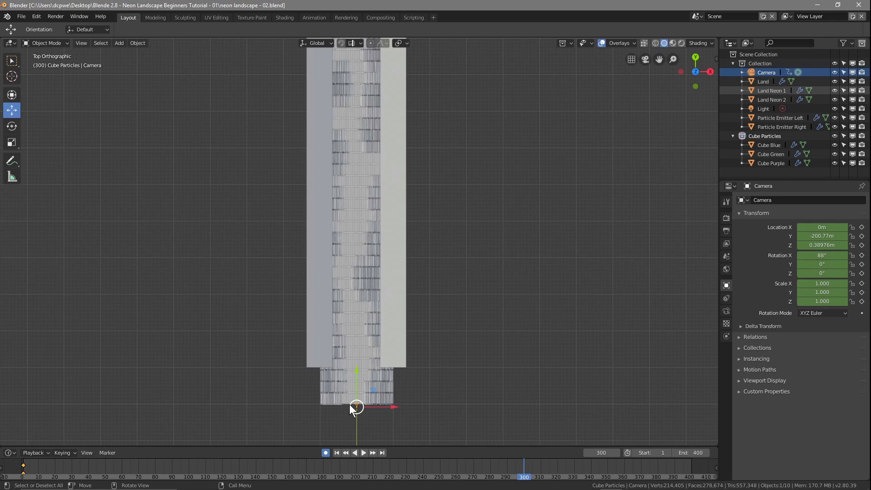
Move the camera along Y through the landscape to about 178.06 m, near its far end, keyed at frame 300.
{"action": "left_click_drag", "start_coordinate": [354, 368], "coordinate": [257, 94]}
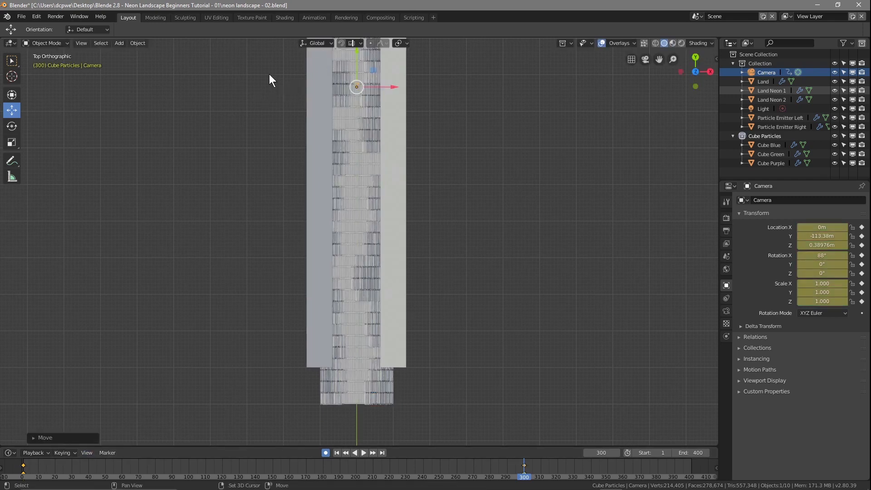
{"action": "middle_click_drag", "start_coordinate": [249, 83], "coordinate": [260, 380], "text": "shift"}
{"action": "left_click_drag", "start_coordinate": [369, 352], "coordinate": [369, 37]}
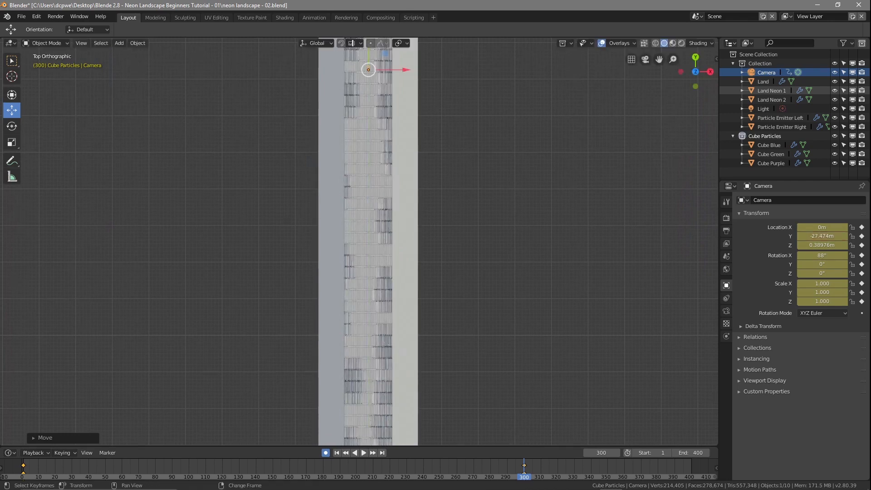
{"action": "middle_click_drag", "start_coordinate": [224, 97], "coordinate": [232, 409], "text": "shift"}
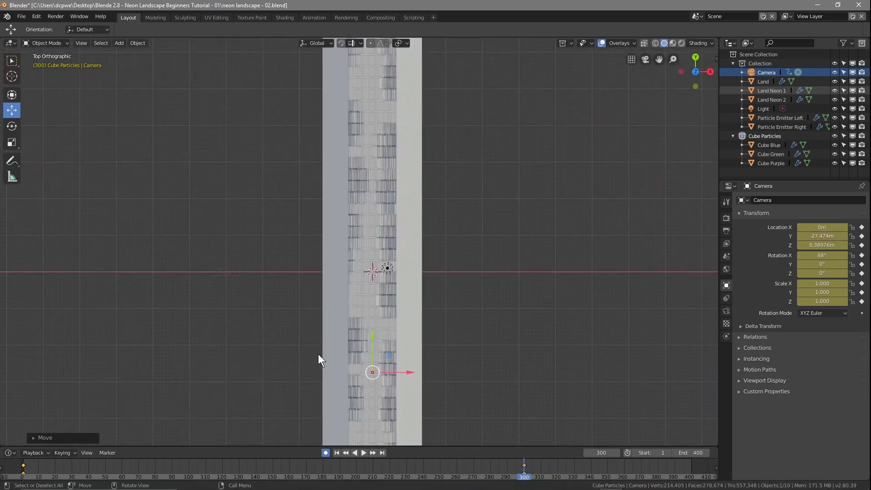
{"action": "left_click_drag", "start_coordinate": [379, 336], "coordinate": [380, 53]}
{"action": "middle_click_drag", "start_coordinate": [244, 81], "coordinate": [243, 311], "text": "shift"}
{"action": "left_click_drag", "start_coordinate": [372, 283], "coordinate": [372, 59]}
{"action": "middle_click_drag", "start_coordinate": [272, 96], "coordinate": [235, 338], "text": "shift"}
{"action": "left_click_drag", "start_coordinate": [368, 304], "coordinate": [341, 69]}
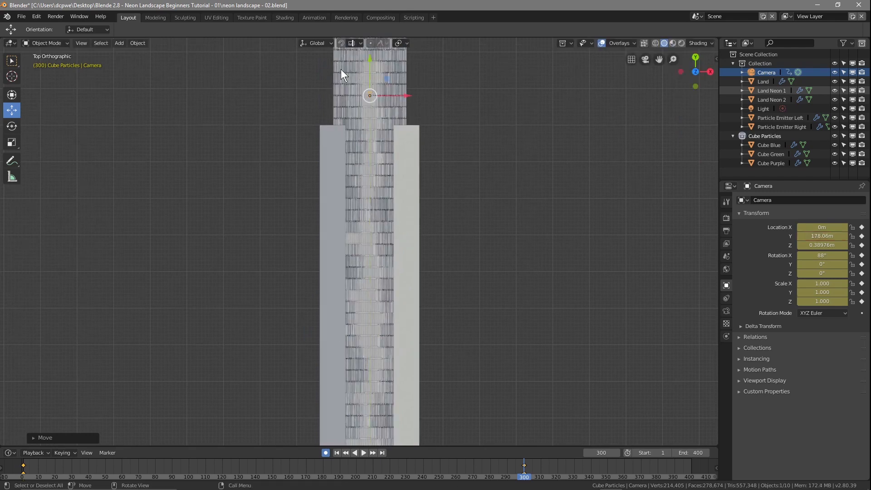
Nudge the camera's end position along Y to about 178.1 m at frame 300.
{"action": "scroll", "coordinate": [323, 98], "scroll_direction": "up", "scroll_amount": 4}
{"action": "middle_click_drag", "start_coordinate": [189, 65], "coordinate": [186, 399], "text": "shift"}
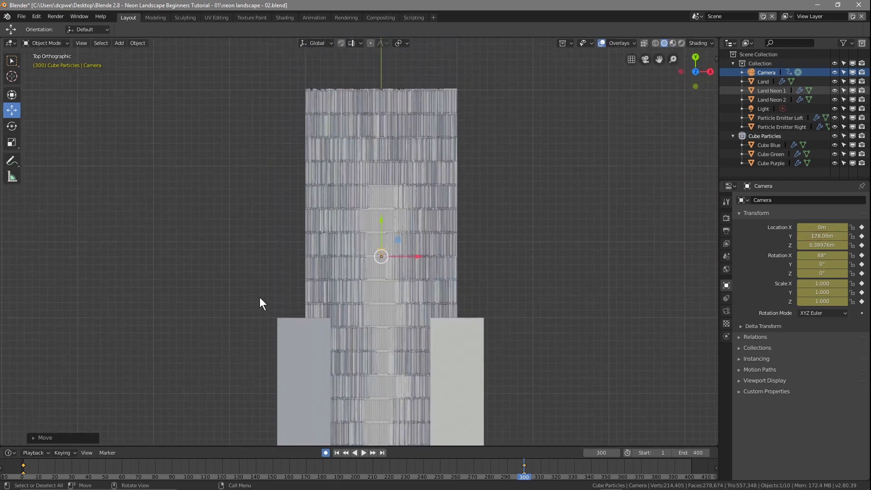
{"action": "scroll", "coordinate": [259, 298], "scroll_direction": "up", "scroll_amount": 4}
{"action": "scroll", "coordinate": [287, 291], "scroll_direction": "up", "scroll_amount": 2}
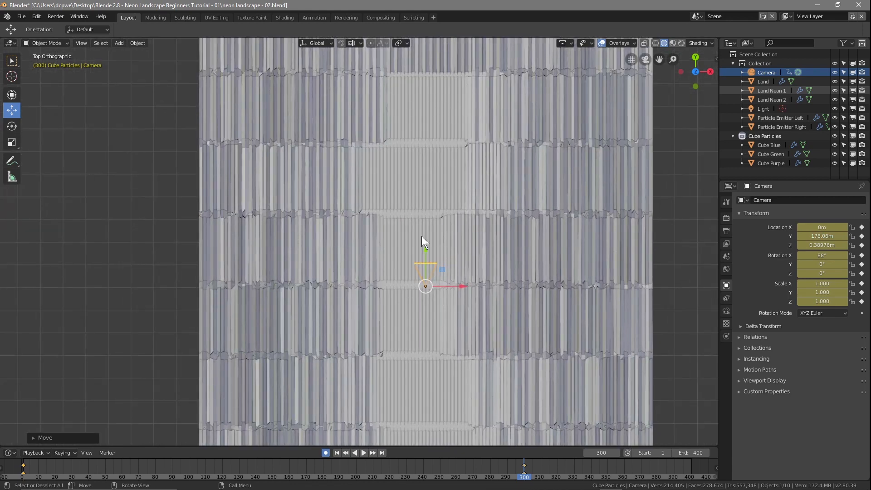
{"action": "left_click_drag", "start_coordinate": [425, 249], "coordinate": [420, 248]}
Turn off auto keying and play the animation from frame 1 through the camera in rendered shading.
{"action": "left_click", "coordinate": [326, 452]}
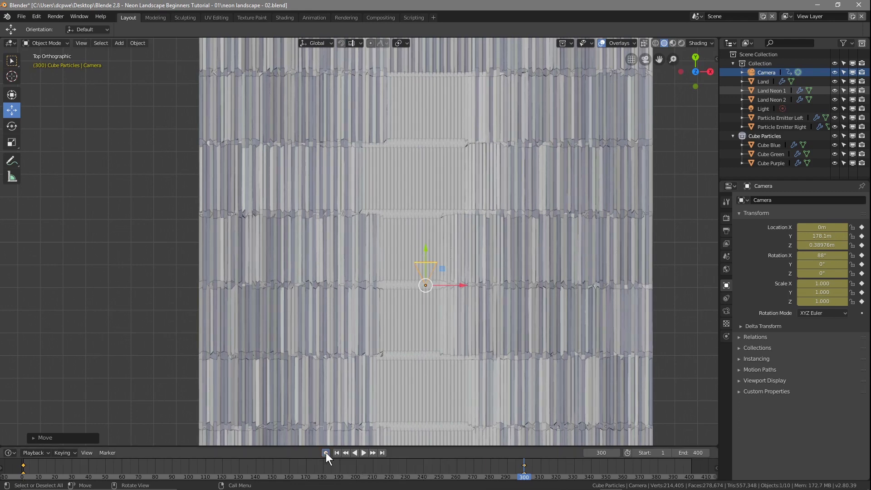
{"action": "left_click", "coordinate": [338, 453]}
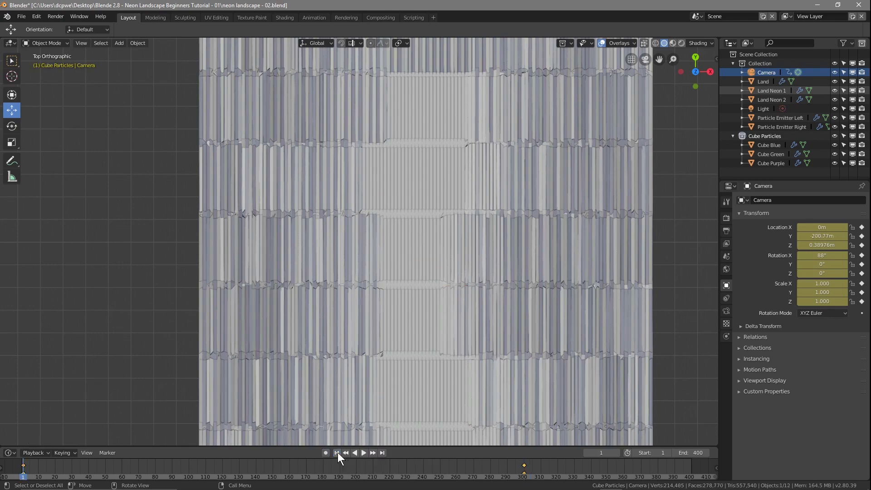
{"action": "left_click", "coordinate": [681, 43]}
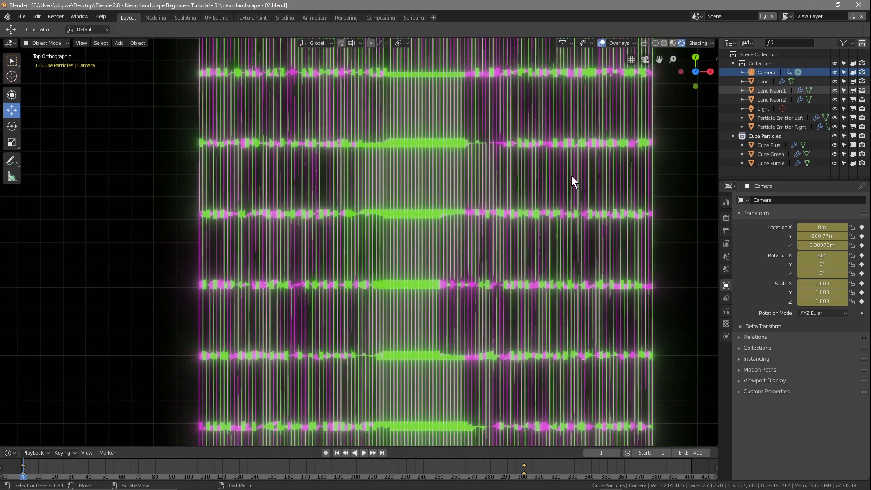
{"action": "key", "text": "KP_0"}
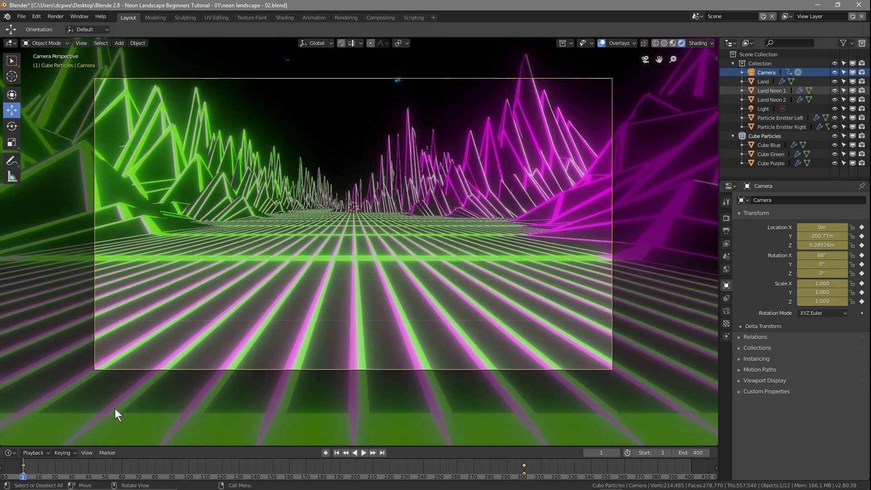
{"action": "key", "text": "space"}
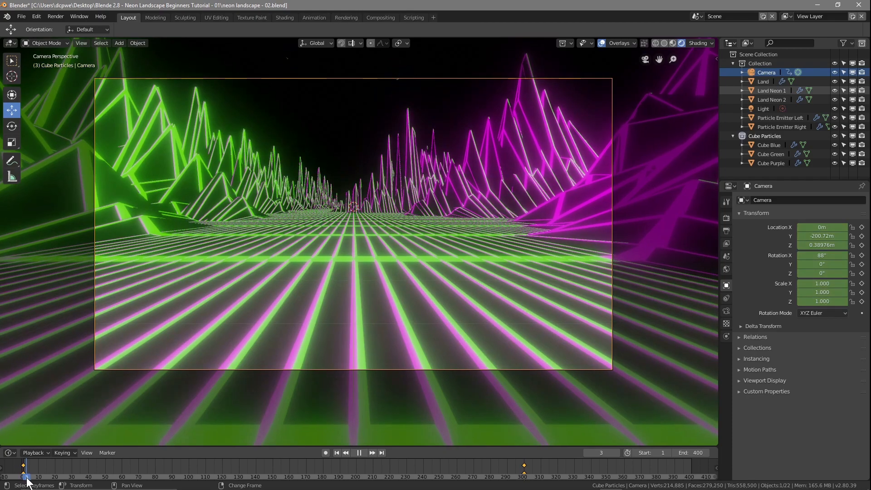
Preview the camera flight by playing it from the start and scrubbing through to frame 300, returning to frame 1.
{"action": "key", "text": "Escape"}
{"action": "key", "text": "space"}
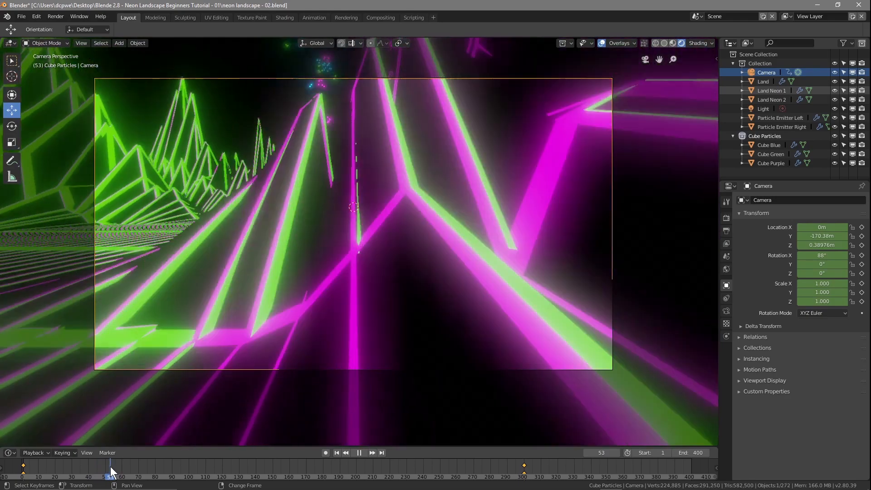
{"action": "left_click_drag", "start_coordinate": [111, 471], "coordinate": [518, 474]}
{"action": "left_click_drag", "start_coordinate": [524, 477], "coordinate": [25, 477]}
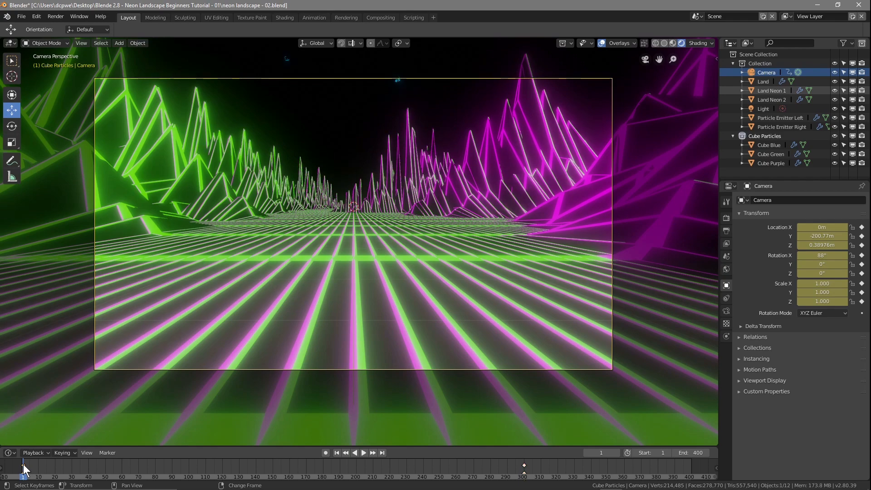
Move the camera's starting keyframe from frame 1 to frame 60, check the delayed start, and save the file.
{"action": "left_click_drag", "start_coordinate": [25, 470], "coordinate": [122, 477]}
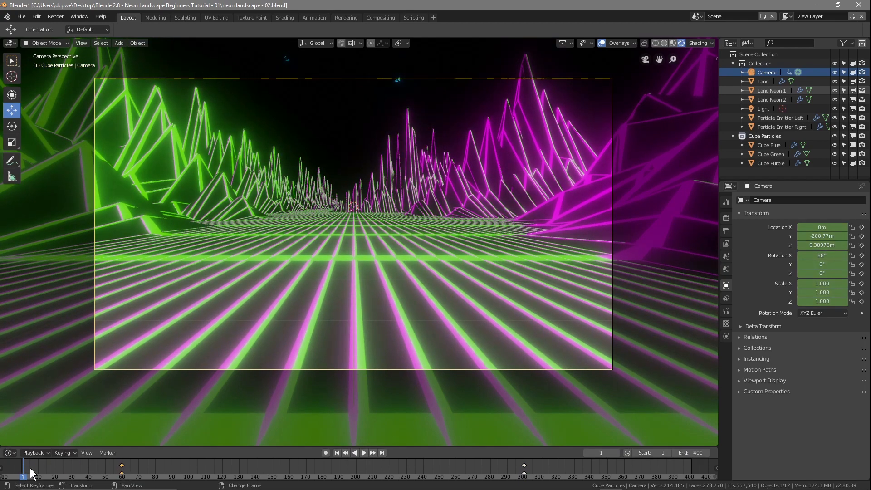
{"action": "right_click_drag", "start_coordinate": [22, 475], "coordinate": [22, 476]}
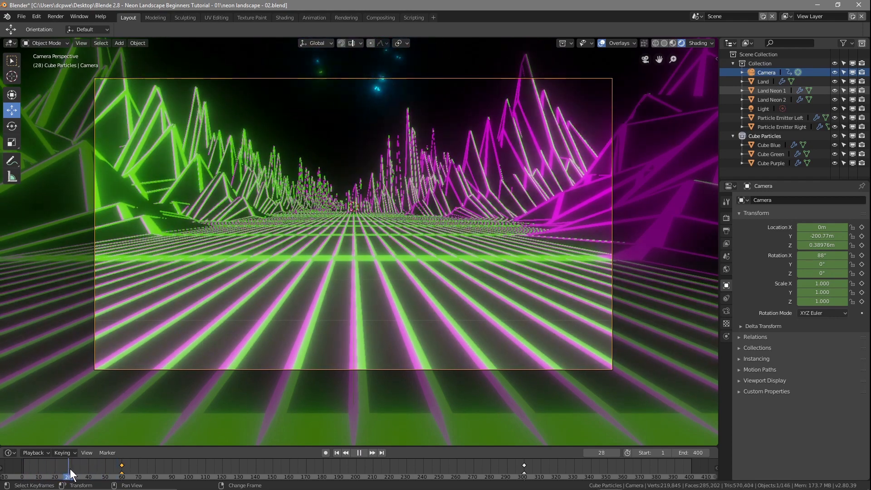
{"action": "right_click_drag", "start_coordinate": [117, 475], "coordinate": [25, 474]}
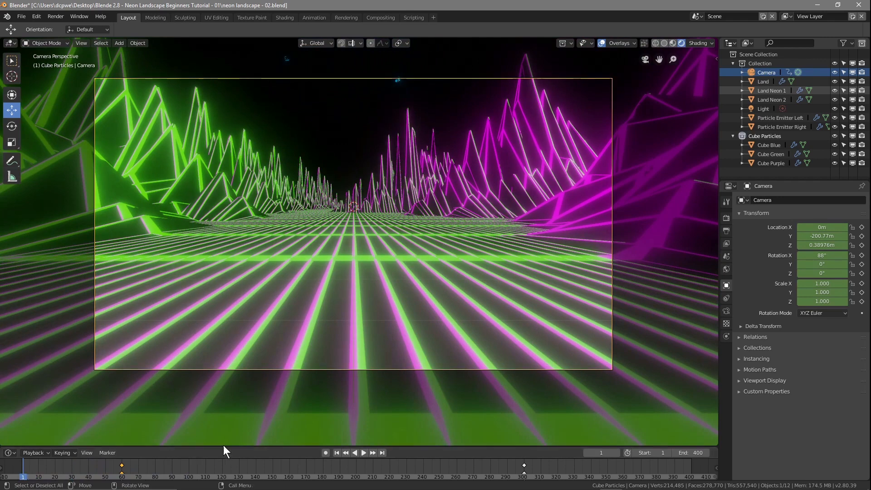
{"action": "left_click", "coordinate": [21, 17]}
{"action": "left_click", "coordinate": [33, 86]}
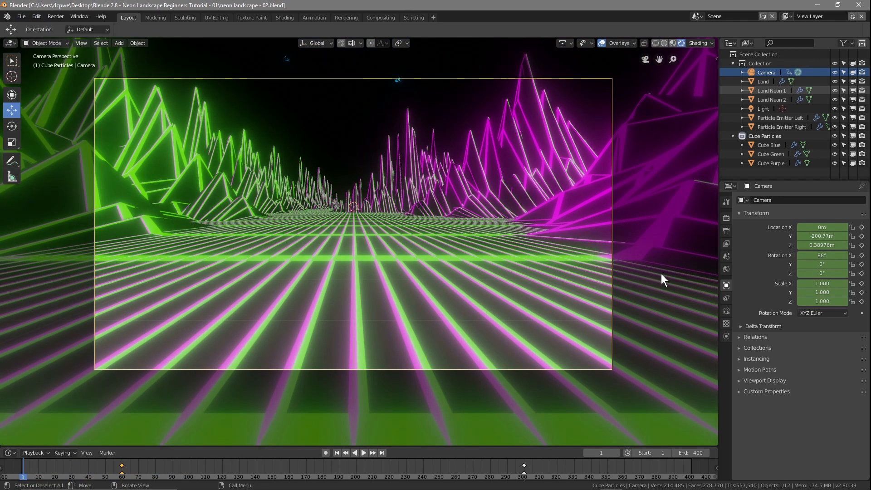
Free the bake of Particle Emitter Left, set its emission Frame Start to 60, and bake all dynamics again.
{"action": "left_click", "coordinate": [771, 120]}
{"action": "left_click", "coordinate": [728, 360]}
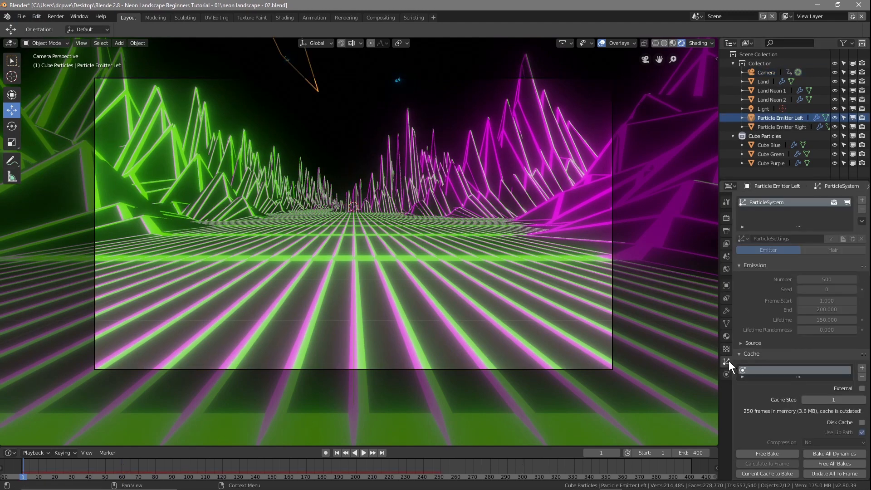
{"action": "left_click", "coordinate": [770, 453]}
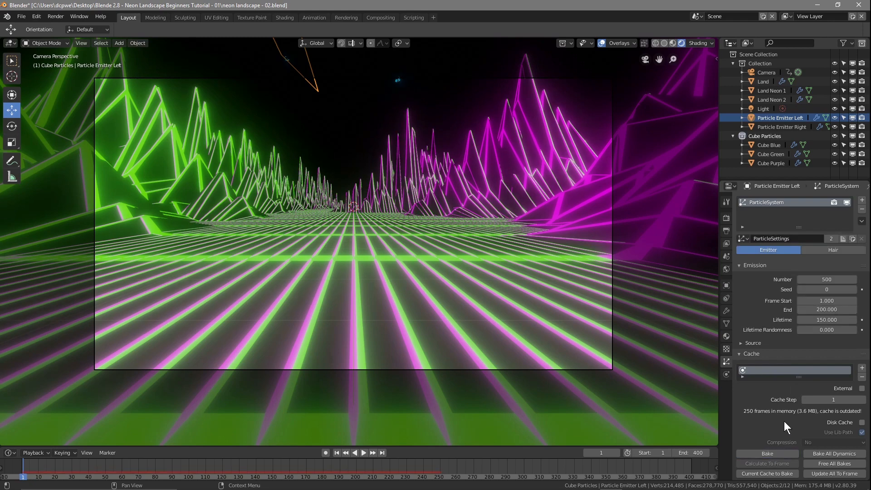
{"action": "left_click", "coordinate": [817, 301]}
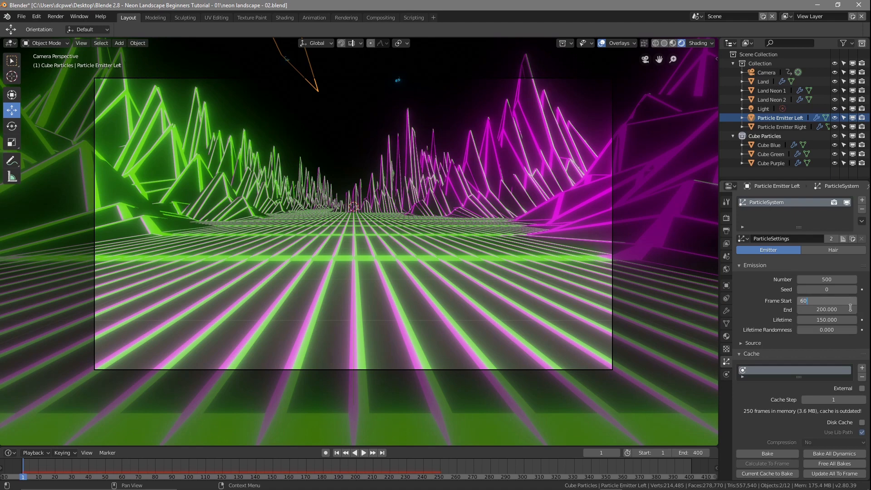
{"action": "key", "text": "Return"}
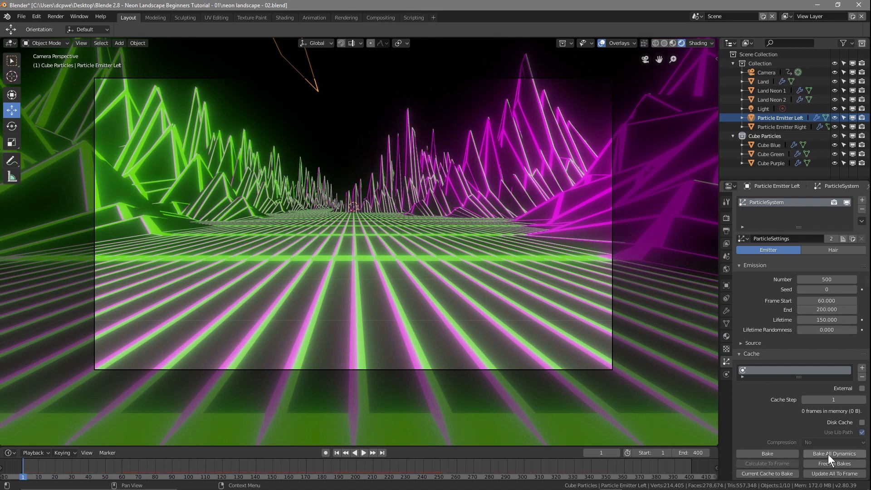
{"action": "left_click", "coordinate": [828, 453]}
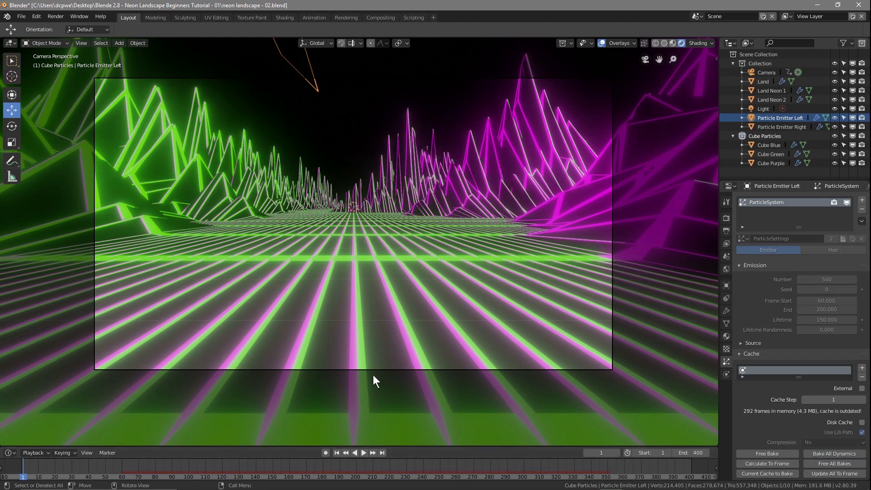
Free the bake of Particle Emitter Right and bake all dynamics again.
{"action": "left_click", "coordinate": [790, 128]}
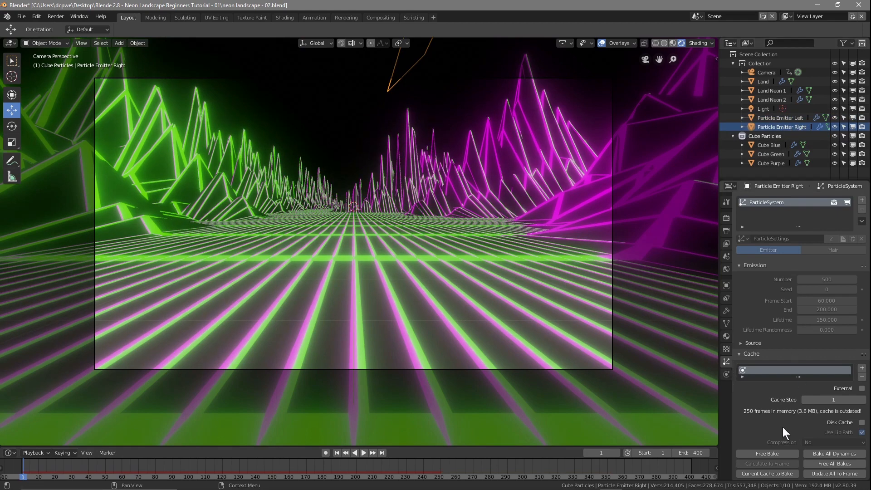
{"action": "left_click", "coordinate": [768, 453]}
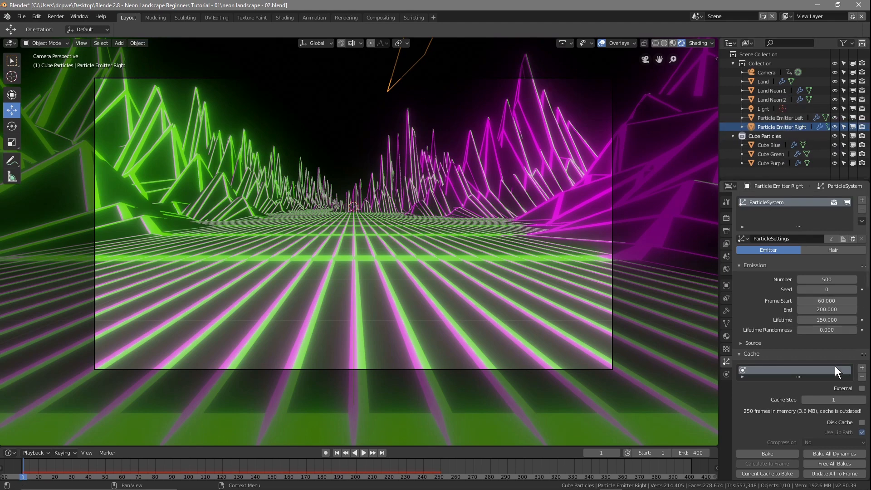
{"action": "left_click", "coordinate": [829, 451]}
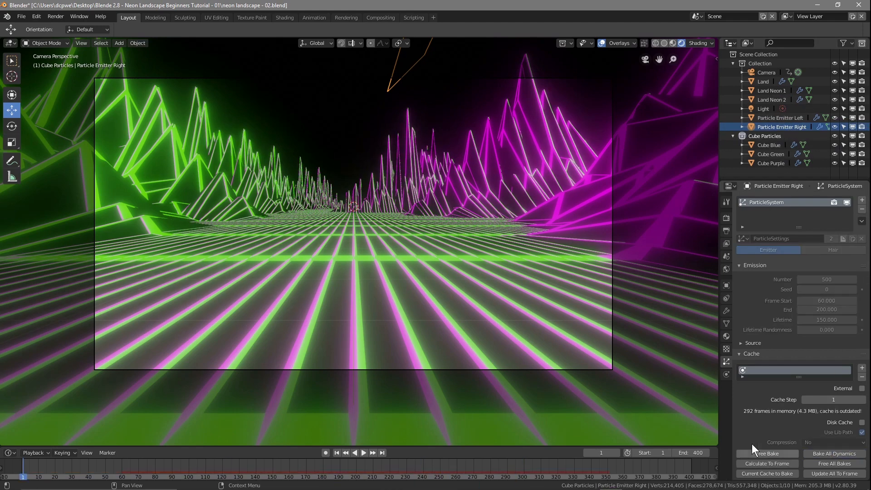
Preview the start of the animation, return to frame 1, and save the file.
{"action": "key", "text": "space"}
{"action": "left_click_drag", "start_coordinate": [75, 471], "coordinate": [26, 472]}
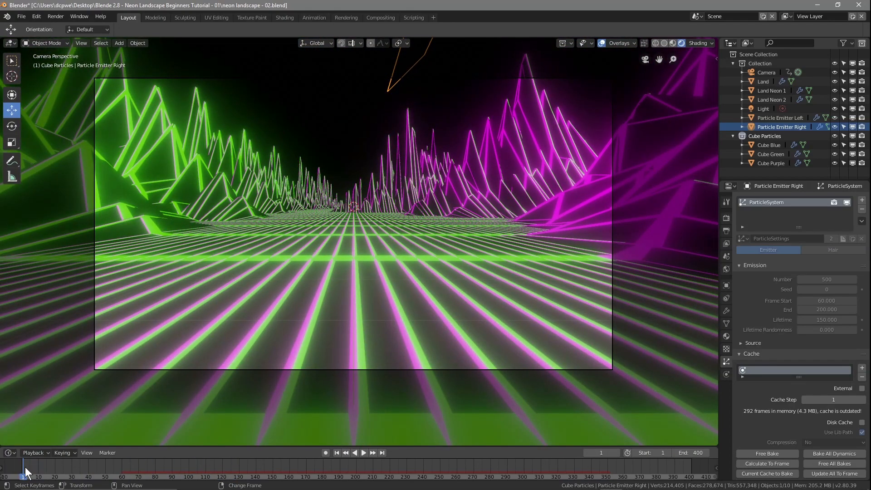
{"action": "left_click", "coordinate": [21, 16]}
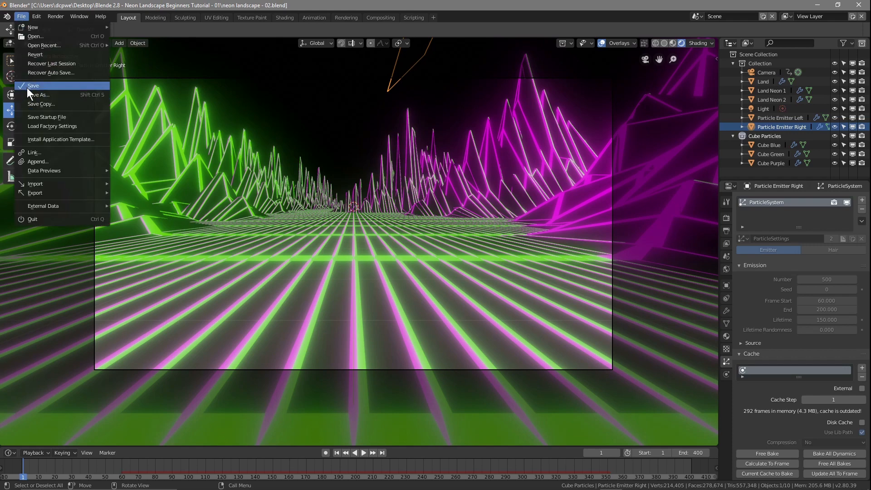
{"action": "left_click", "coordinate": [29, 87]}
Turn on auto keying and keyframe the camera's Clip End at 100 m on frames 1 and 60.
{"action": "left_click", "coordinate": [761, 72]}
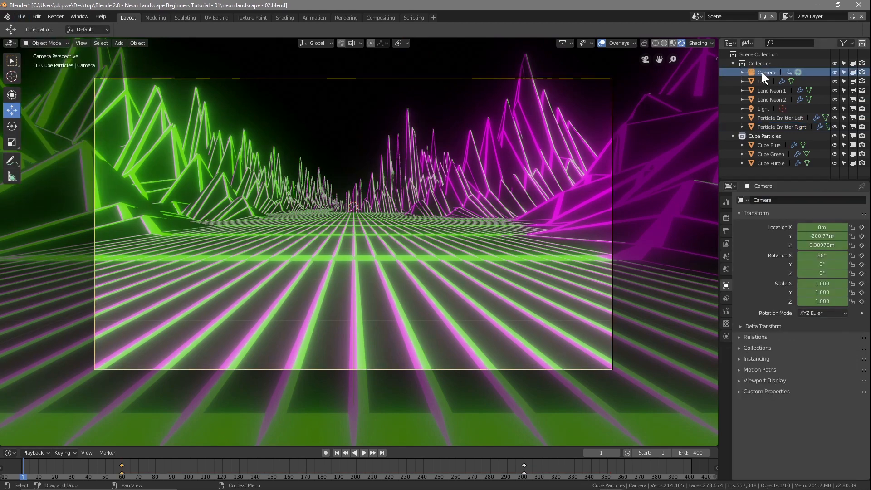
{"action": "left_click", "coordinate": [727, 311]}
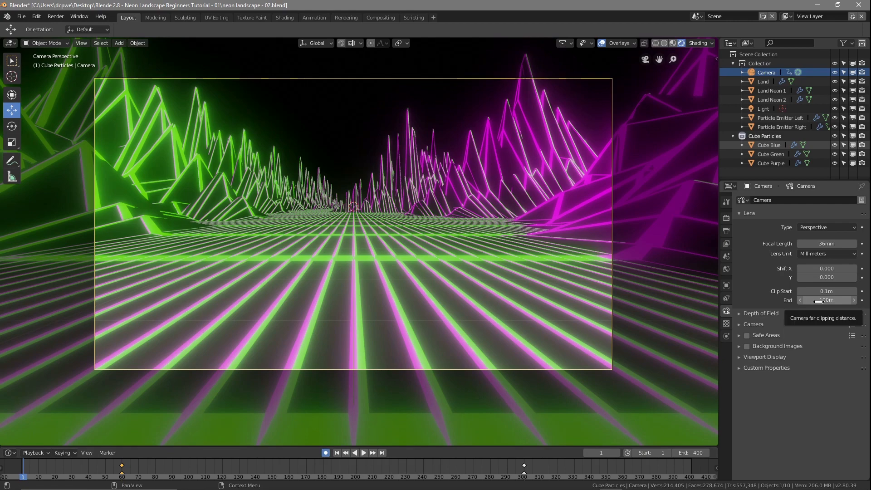
{"action": "key", "text": "i"}
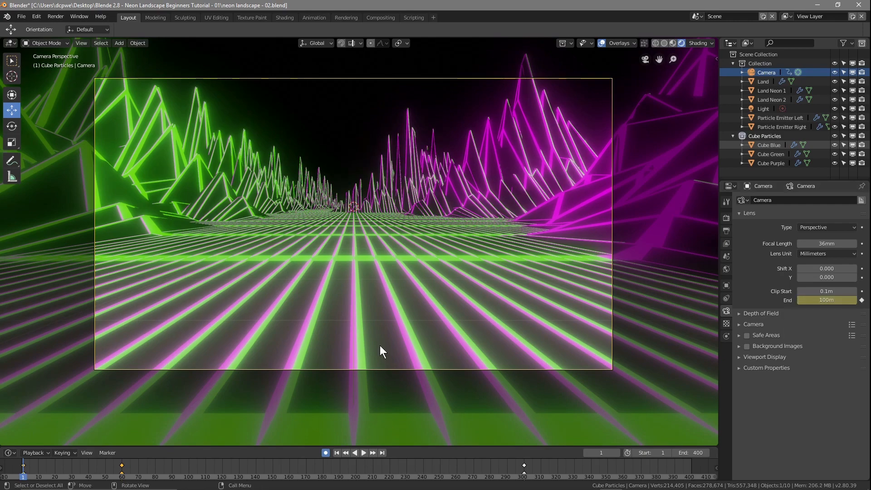
{"action": "left_click_drag", "start_coordinate": [26, 476], "coordinate": [121, 474]}
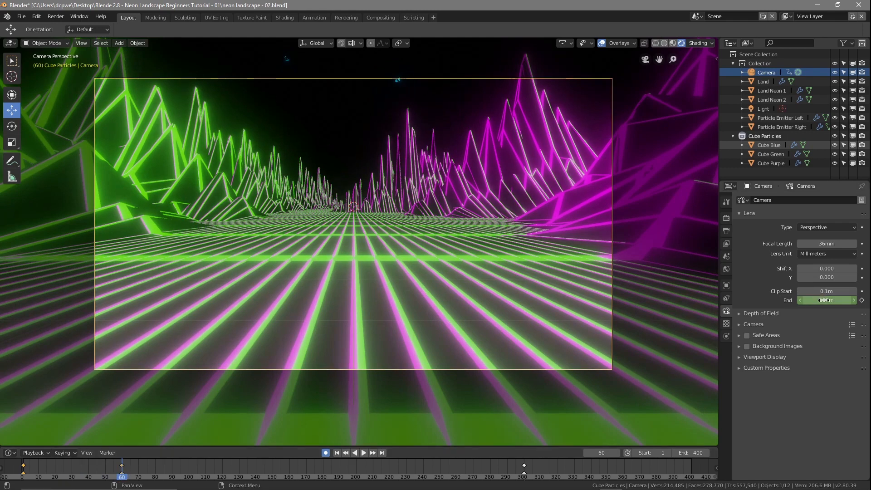
{"action": "key", "text": "i"}
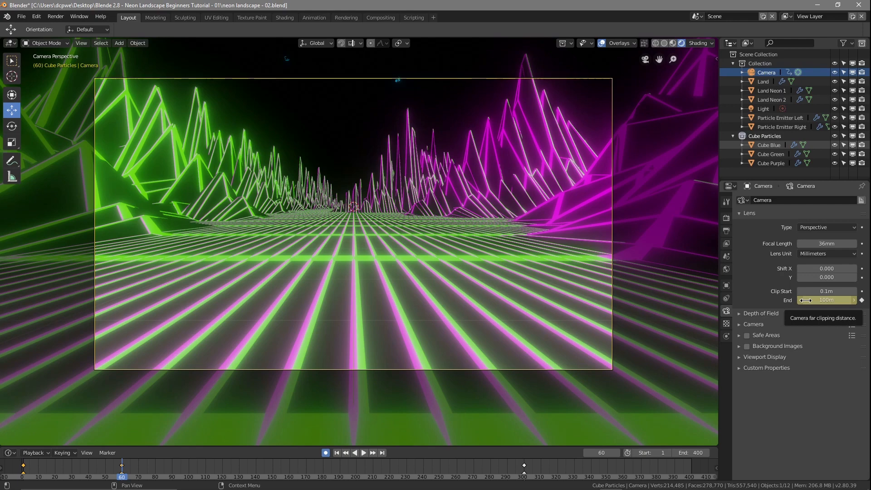
Set the camera's Clip End to 0 at frame 1.
{"action": "right_click_drag", "start_coordinate": [119, 466], "coordinate": [24, 471]}
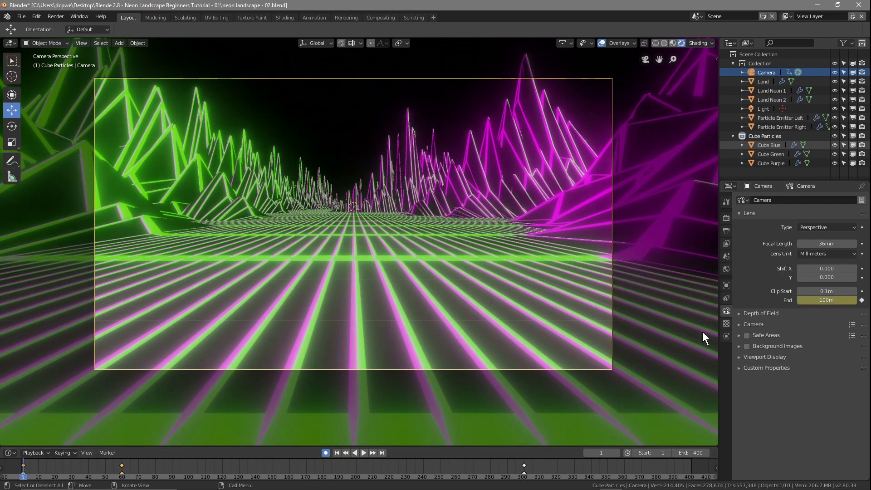
{"action": "left_click_drag", "start_coordinate": [823, 301], "coordinate": [837, 311]}
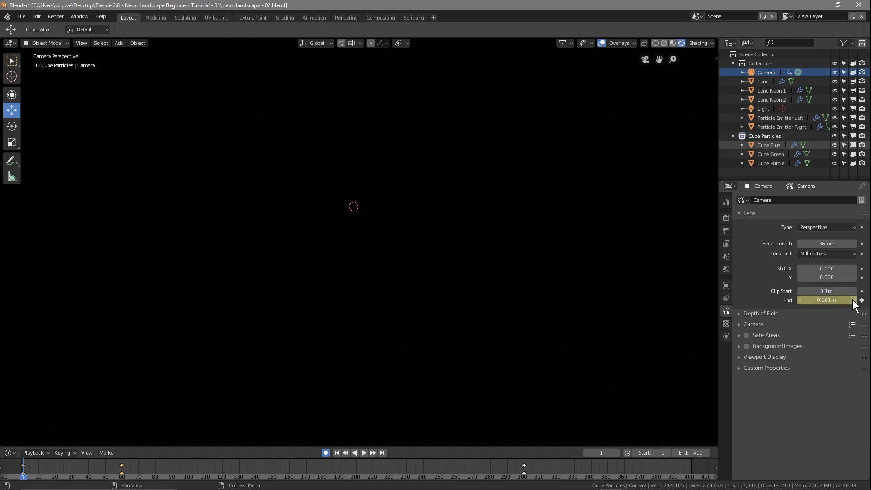
{"action": "left_click", "coordinate": [837, 302]}
{"action": "type", "text": "0"}
{"action": "key", "text": "Return"}
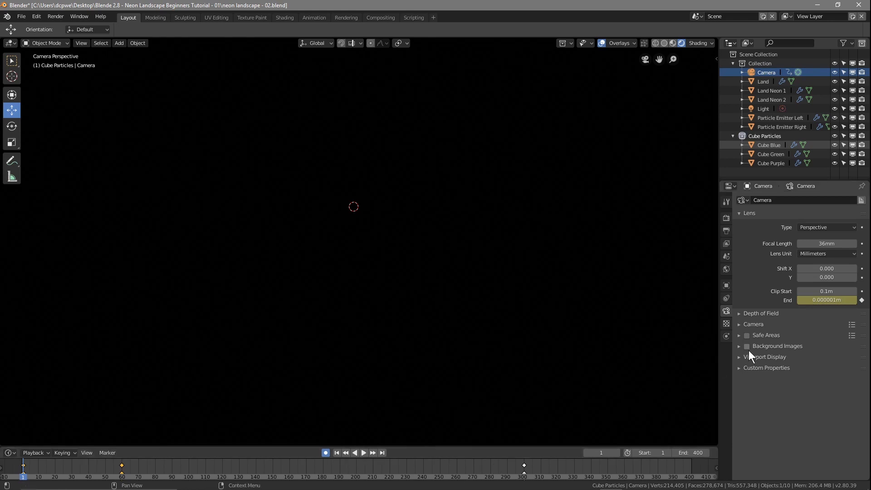
{"action": "left_click", "coordinate": [835, 301]}
{"action": "type", "text": "0"}
{"action": "key", "text": "Return"}
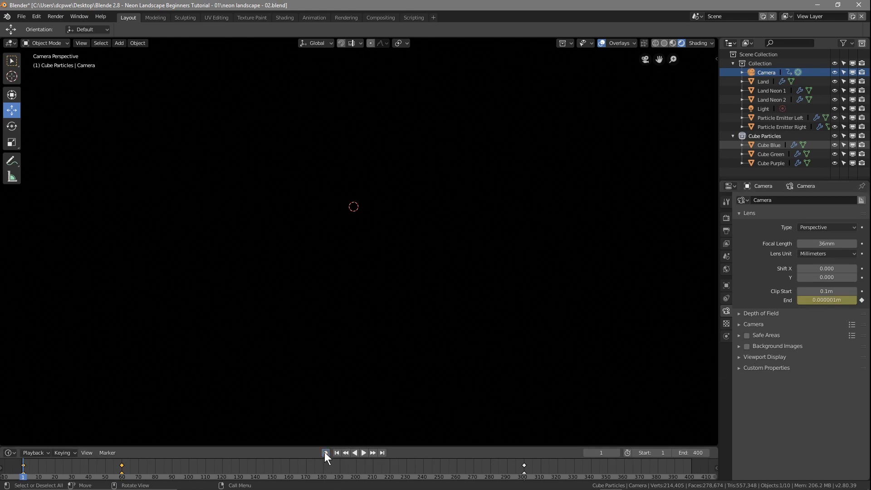
Turn off auto keying, play the animation to check the landscape reveal, and scrub back to frame 60.
{"action": "left_click", "coordinate": [361, 452]}
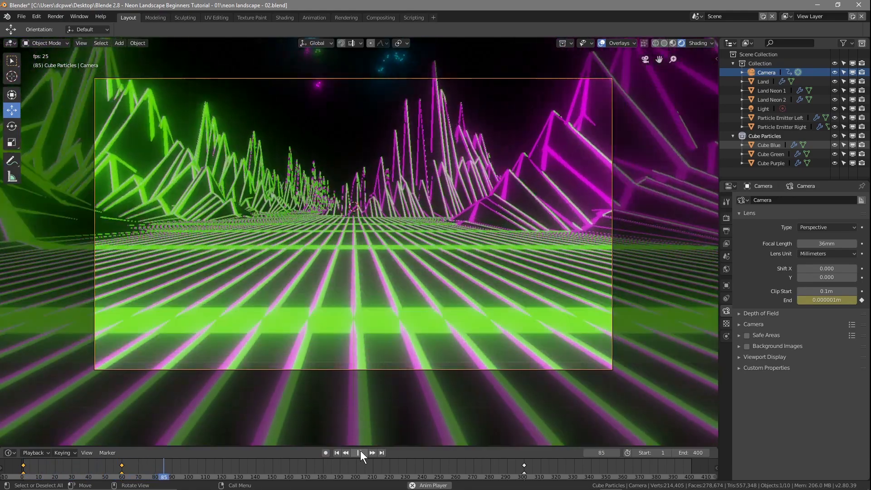
{"action": "left_click", "coordinate": [360, 450]}
{"action": "right_click_drag", "start_coordinate": [182, 474], "coordinate": [123, 478]}
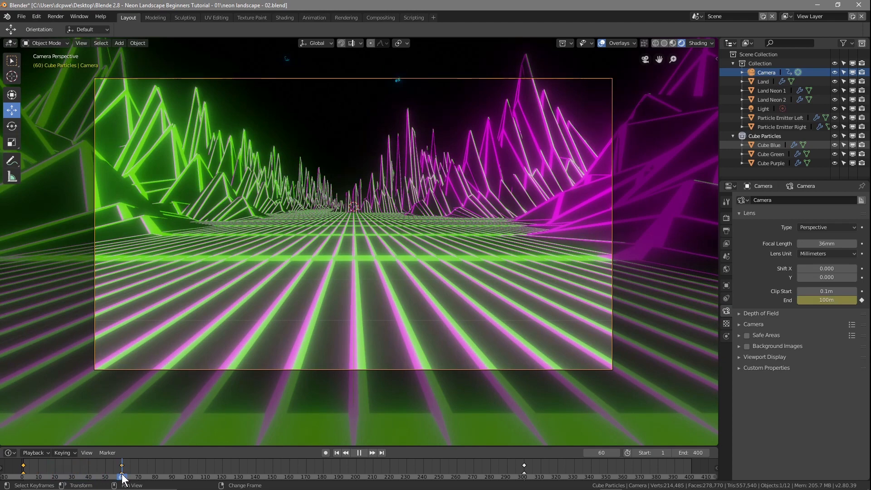
Re-enter 100 m as the camera's Clip End at frame 60.
{"action": "right_click_drag", "start_coordinate": [121, 478], "coordinate": [122, 477]}
{"action": "mouse_move", "coordinate": [827, 300]}
{"action": "left_mouse_down"}
{"action": "mouse_move", "coordinate": [848, 300]}
{"action": "mouse_move", "coordinate": [820, 300]}
{"action": "left_mouse_up"}
{"action": "left_click", "coordinate": [831, 299]}
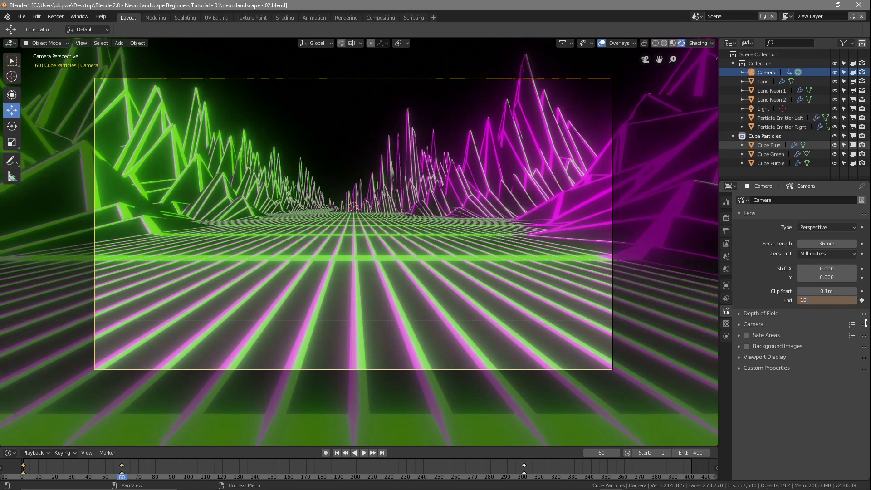
{"action": "key", "text": "Return"}
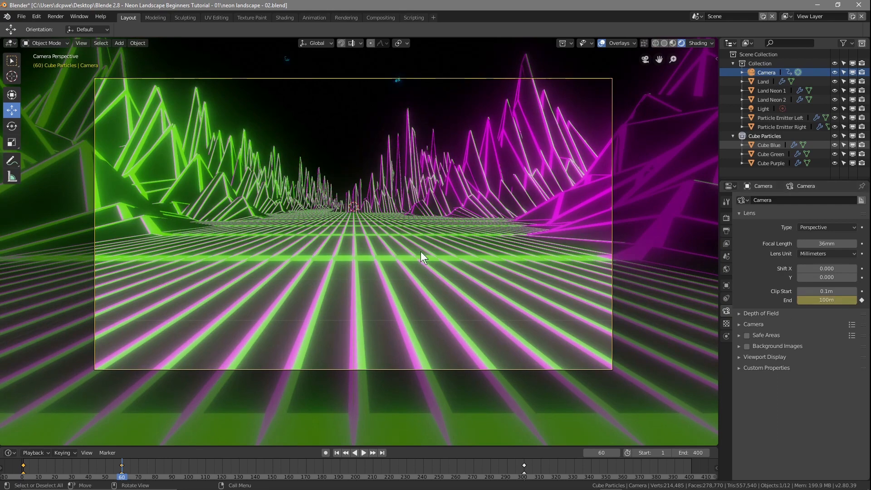
Scrub to frame 157 and leave the camera view to examine the original particle cubes beside the landscape.
{"action": "left_click_drag", "start_coordinate": [123, 477], "coordinate": [285, 476]}
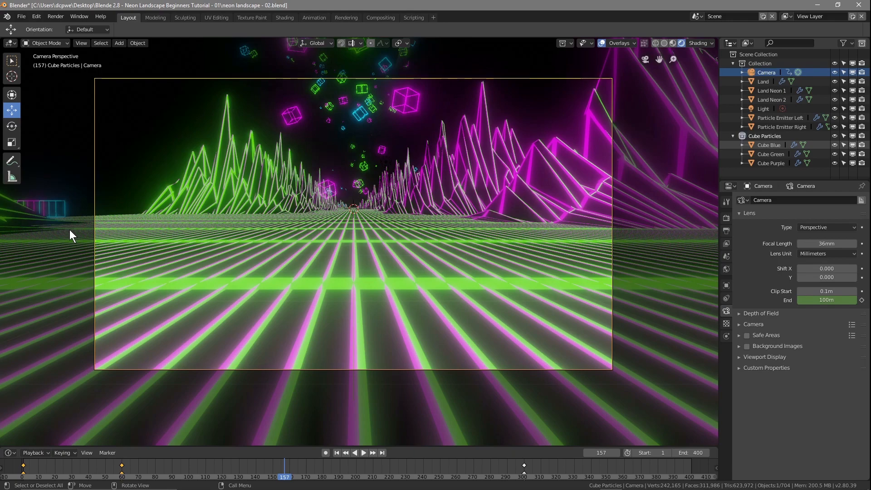
{"action": "middle_click_drag", "start_coordinate": [168, 275], "coordinate": [319, 336]}
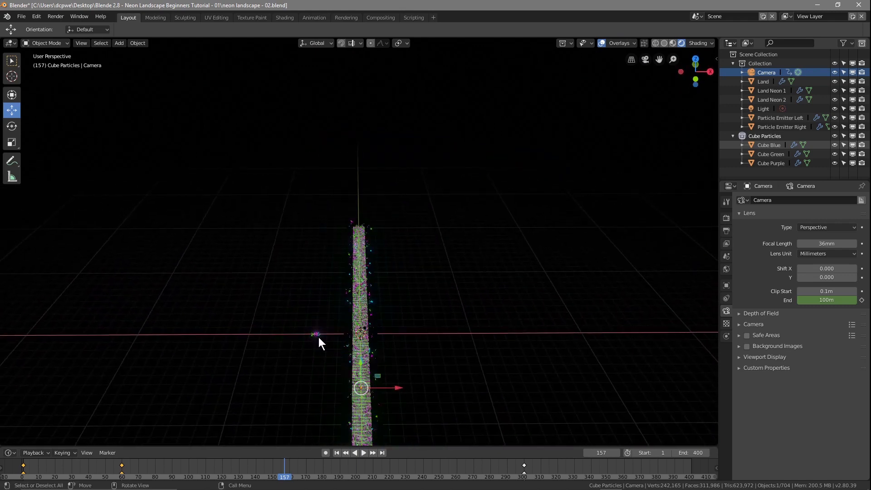
{"action": "left_click_drag", "start_coordinate": [303, 325], "coordinate": [323, 345]}
{"action": "key", "text": "ctrl+z"}
At frame 1, select Cube Blue, Cube Green and Cube Purple and move them along X farther away from the landscape.
{"action": "right_click_drag", "start_coordinate": [281, 474], "coordinate": [24, 459]}
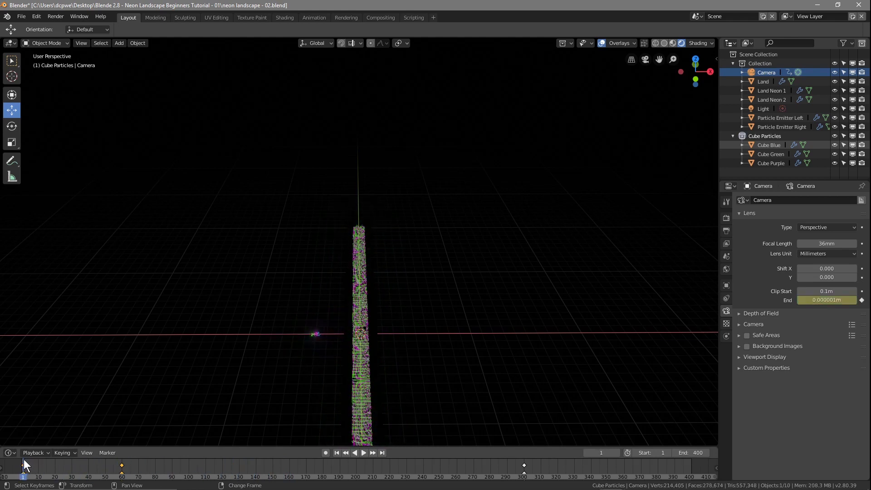
{"action": "left_click", "coordinate": [768, 147]}
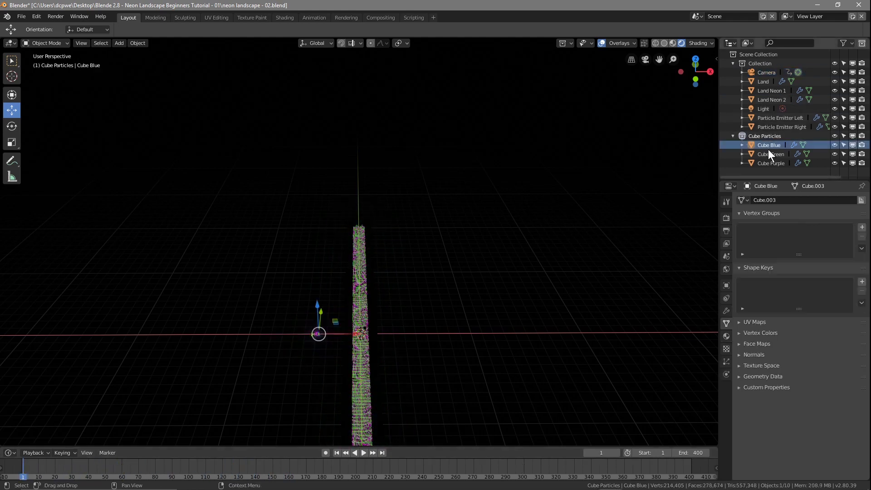
{"action": "left_click", "coordinate": [768, 155], "text": "shift"}
{"action": "left_click", "coordinate": [768, 162], "text": "shift"}
{"action": "left_click", "coordinate": [767, 145]}
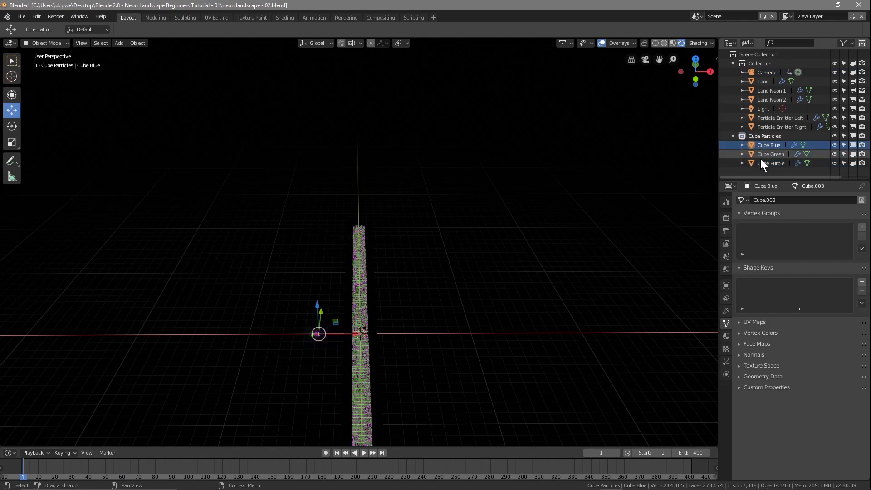
{"action": "left_click", "coordinate": [763, 152], "text": "shift"}
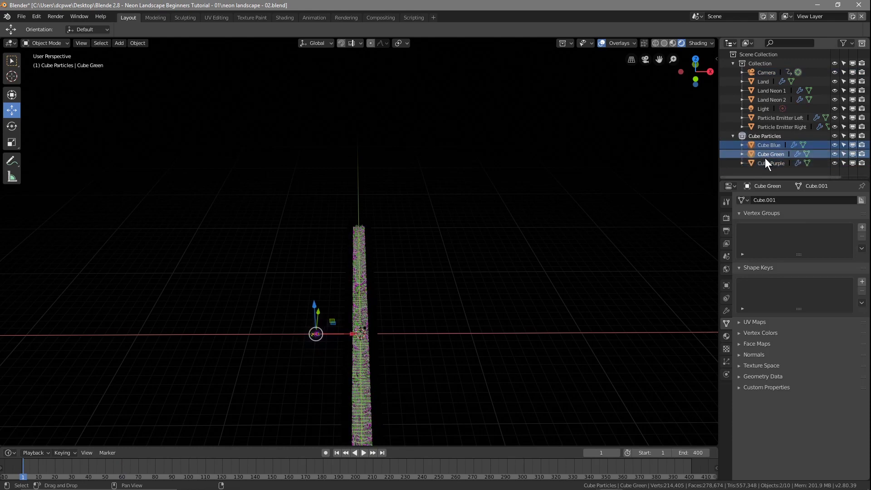
{"action": "left_click", "coordinate": [767, 159], "text": "shift"}
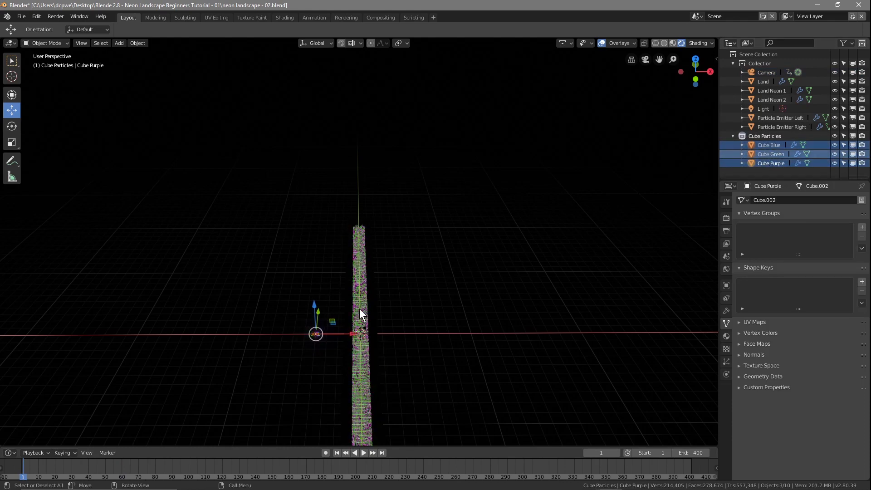
{"action": "key", "text": "g"}
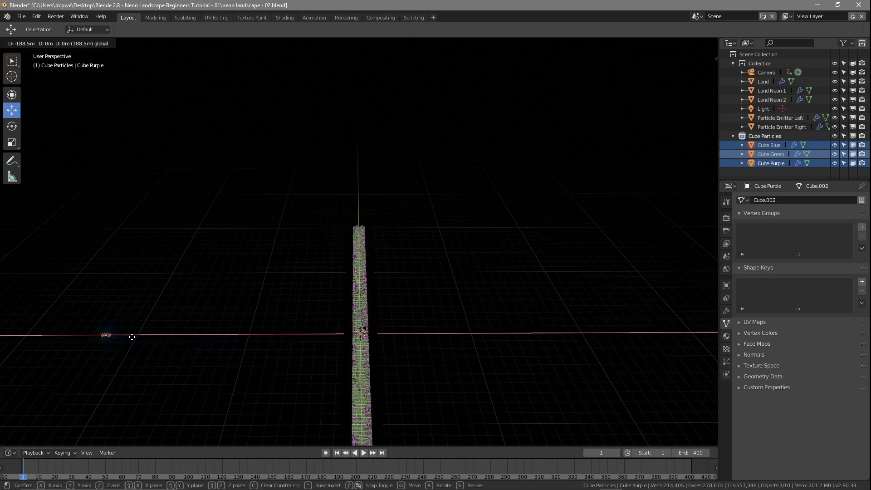
{"action": "left_click", "coordinate": [89, 335]}
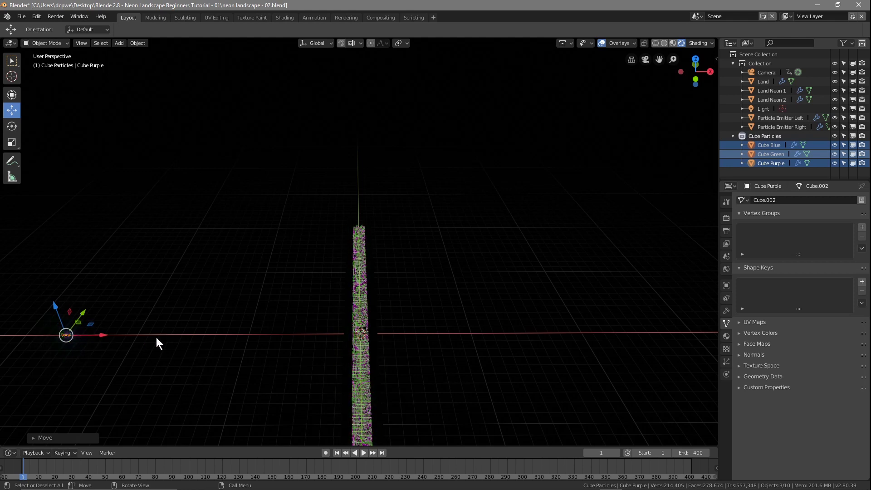
Bring the three source cubes back along X towards the landscape and raise them along Z high above the ground.
{"action": "key", "text": "g"}
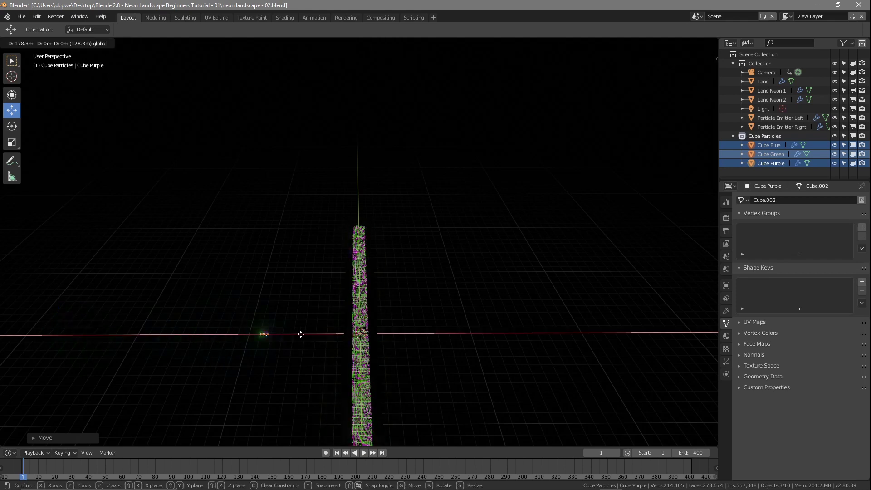
{"action": "left_click", "coordinate": [298, 334]}
{"action": "key", "text": "g"}
{"action": "key", "text": "z"}
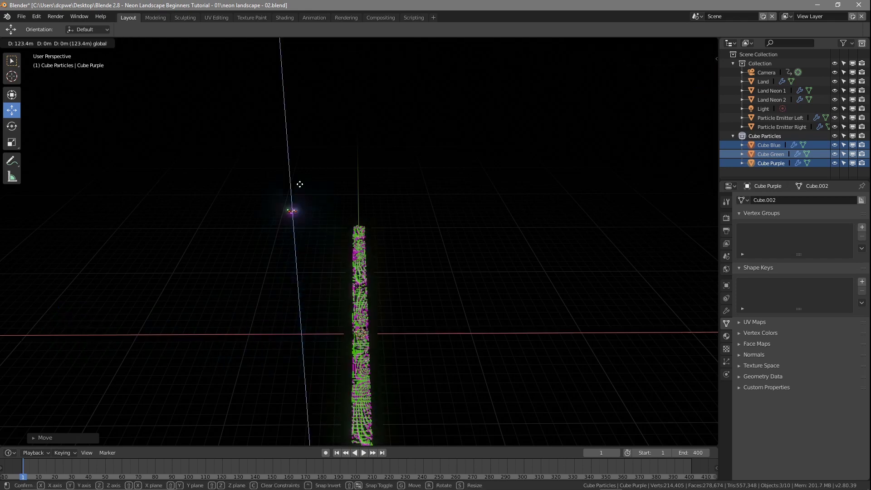
{"action": "left_click", "coordinate": [295, 129]}
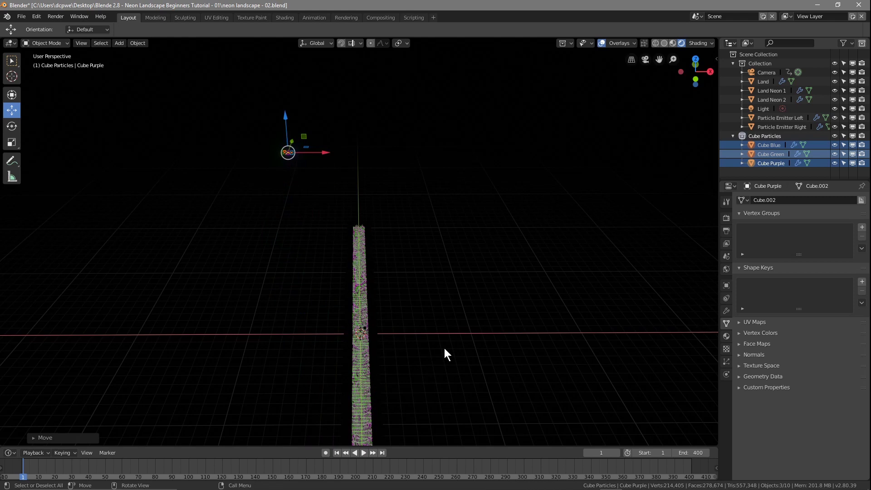
Return to the camera view and save the current file.
{"action": "key", "text": "KP_0"}
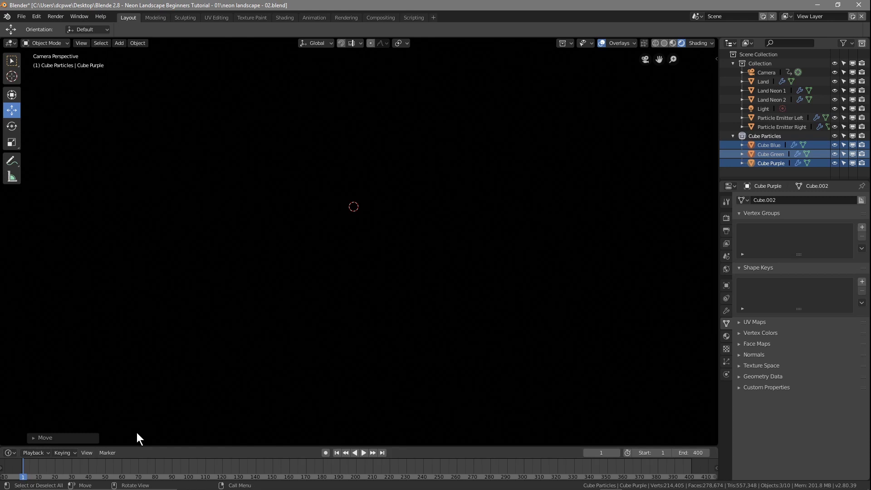
{"action": "left_click", "coordinate": [23, 18]}
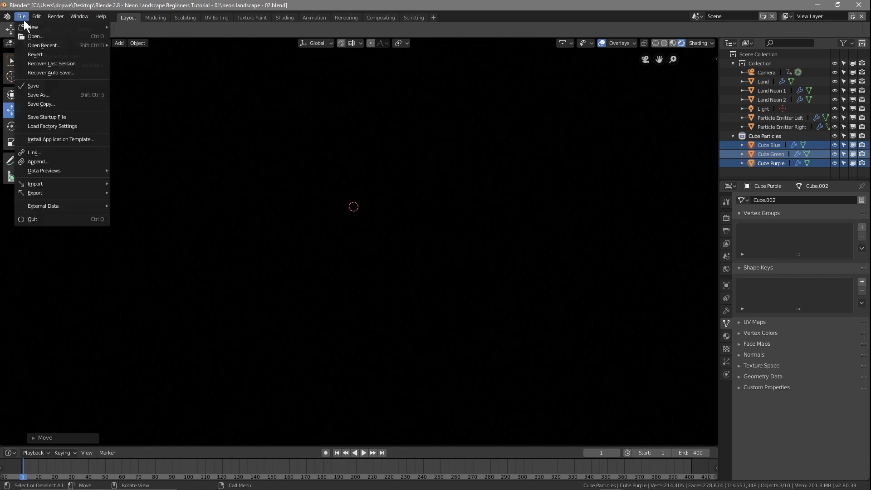
{"action": "left_click", "coordinate": [40, 85]}
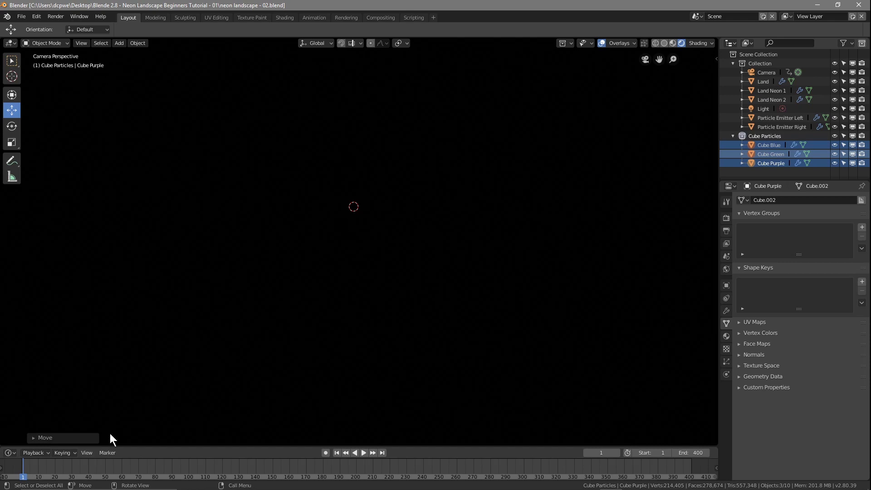
Play the animation from the start and scrub through to frame 89 to check the camera shot.
{"action": "mouse_move", "coordinate": [24, 480]}
{"action": "left_mouse_down"}
{"action": "mouse_move", "coordinate": [86, 480]}
{"action": "mouse_move", "coordinate": [118, 464]}
{"action": "mouse_move", "coordinate": [179, 467]}
{"action": "mouse_move", "coordinate": [138, 462]}
{"action": "mouse_move", "coordinate": [50, 477]}
{"action": "mouse_move", "coordinate": [137, 477]}
{"action": "mouse_move", "coordinate": [26, 474]}
{"action": "left_mouse_up"}
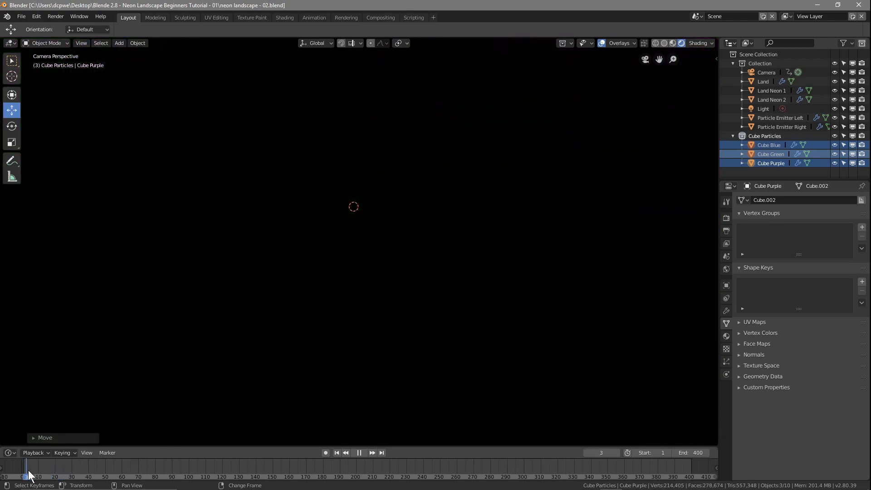
{"action": "left_click_drag", "start_coordinate": [64, 476], "coordinate": [172, 476]}
{"action": "key", "text": "space"}
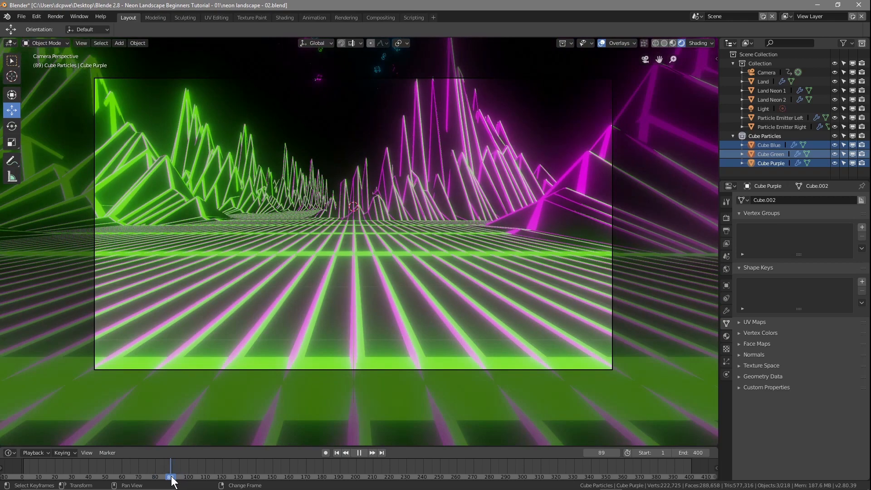
At frame 60, turn on auto keying, select the camera and show its object transform properties.
{"action": "left_click_drag", "start_coordinate": [172, 476], "coordinate": [122, 464]}
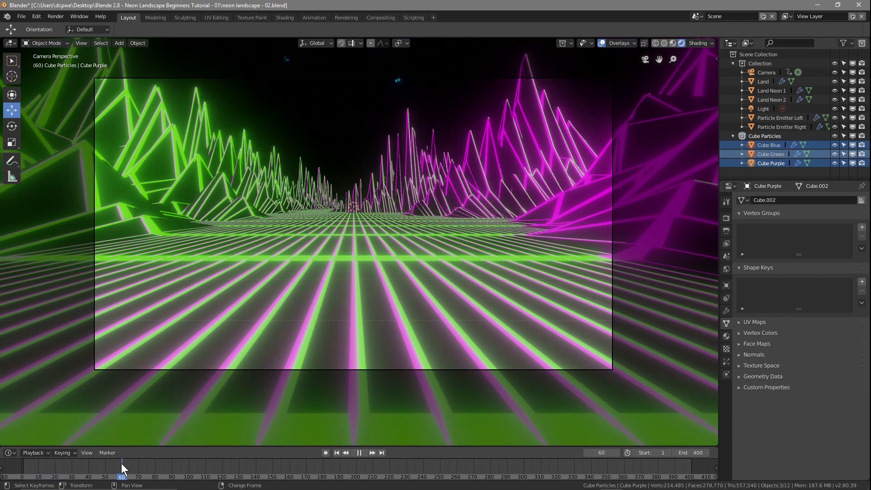
{"action": "left_click", "coordinate": [325, 452]}
{"action": "left_click", "coordinate": [773, 74]}
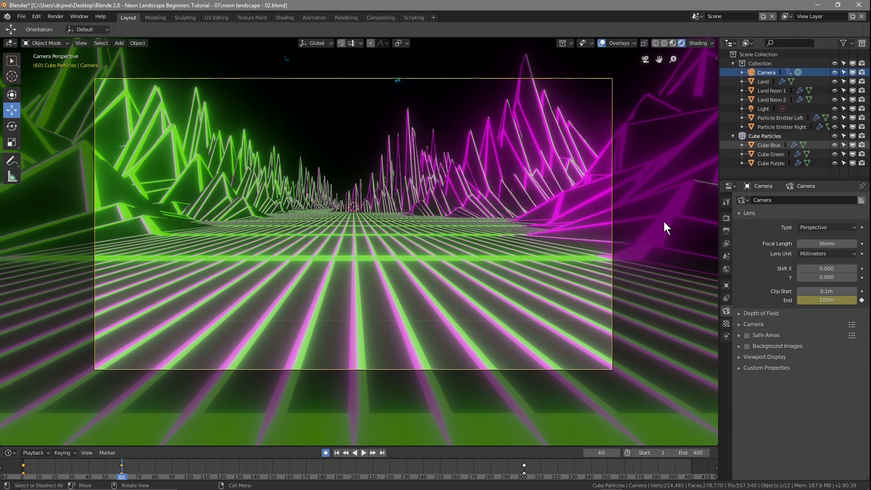
{"action": "left_click", "coordinate": [726, 285]}
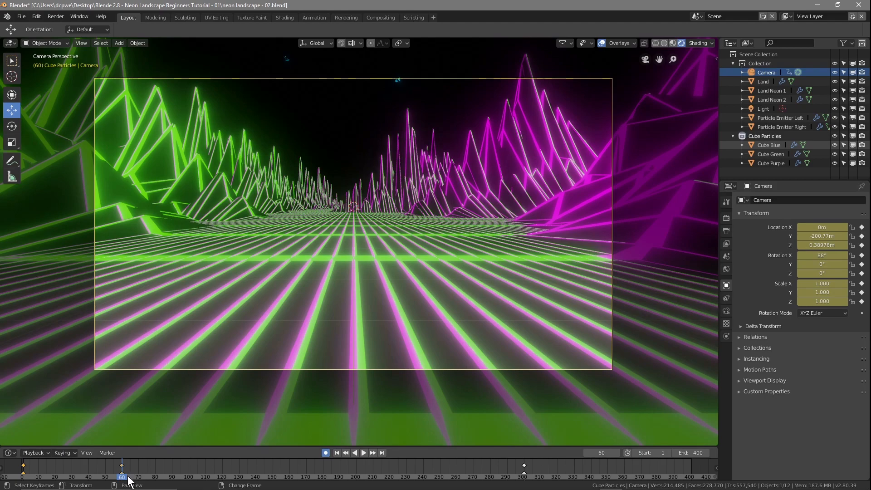
At frame 90, key the camera's X location at -1.13 m and its Y rotation at 9.3°.
{"action": "key", "text": "space"}
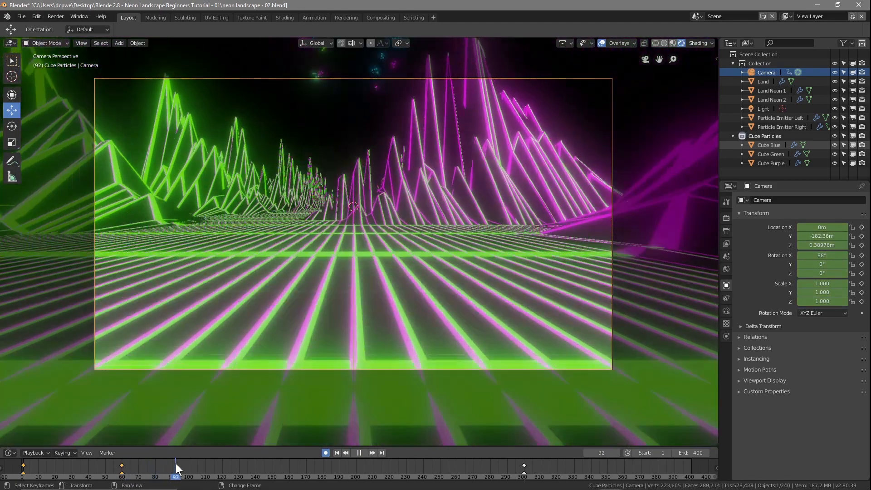
{"action": "mouse_move", "coordinate": [176, 463]}
{"action": "right_mouse_down"}
{"action": "mouse_move", "coordinate": [187, 468]}
{"action": "mouse_move", "coordinate": [171, 464]}
{"action": "right_mouse_up"}
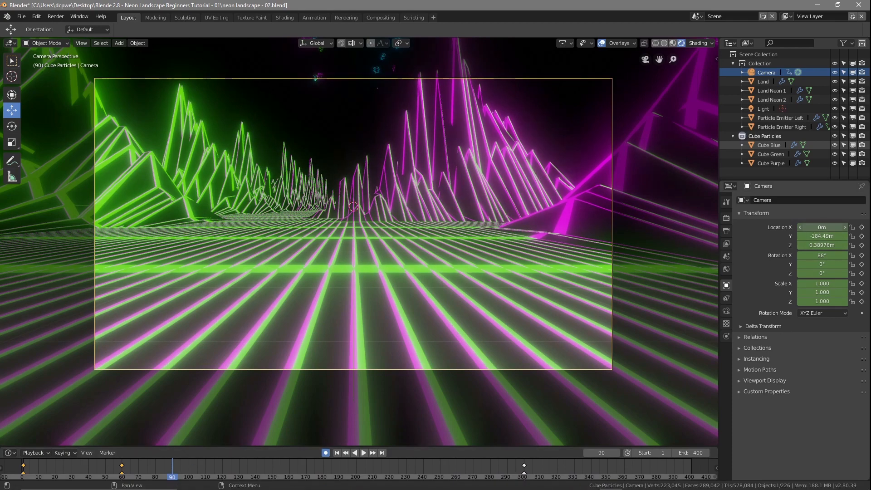
{"action": "left_click_drag", "start_coordinate": [822, 226], "coordinate": [812, 227]}
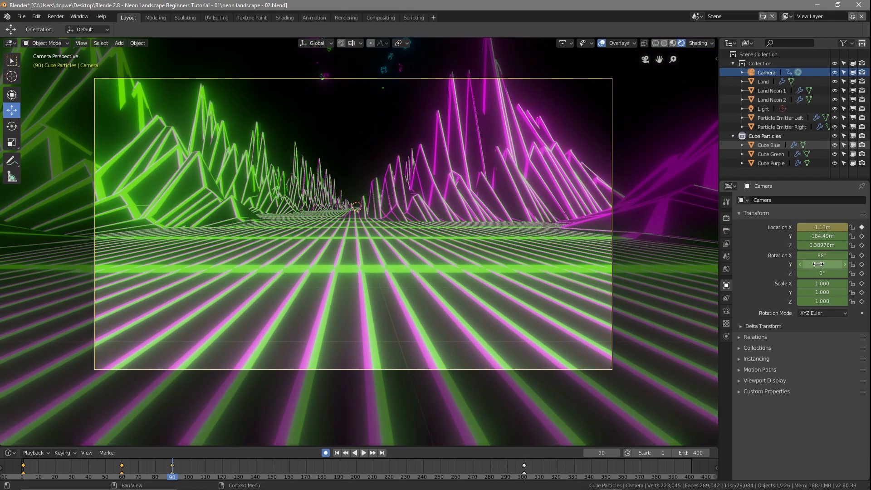
{"action": "left_click_drag", "start_coordinate": [817, 275], "coordinate": [832, 266]}
{"action": "key", "text": "ctrl+z"}
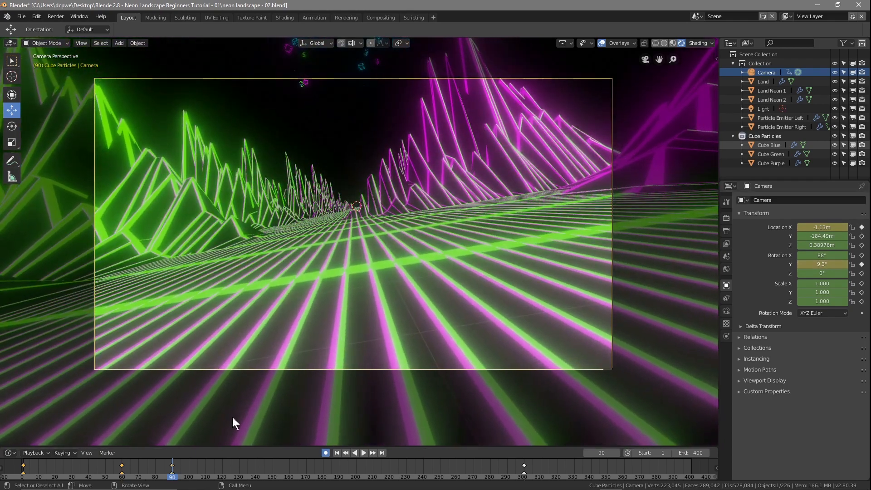
Shift the camera's X location at frame 90 to -1.77 m and scrub around that key to check the move.
{"action": "mouse_move", "coordinate": [177, 471]}
{"action": "right_mouse_down"}
{"action": "mouse_move", "coordinate": [131, 480]}
{"action": "mouse_move", "coordinate": [68, 474]}
{"action": "mouse_move", "coordinate": [94, 476]}
{"action": "mouse_move", "coordinate": [141, 459]}
{"action": "mouse_move", "coordinate": [192, 467]}
{"action": "mouse_move", "coordinate": [174, 482]}
{"action": "right_mouse_up"}
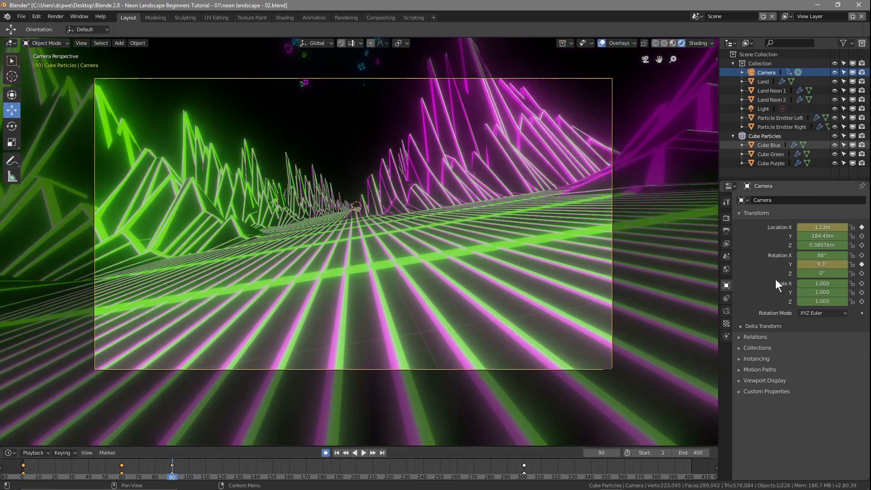
{"action": "mouse_move", "coordinate": [814, 228]}
{"action": "left_mouse_down"}
{"action": "mouse_move", "coordinate": [788, 227]}
{"action": "mouse_move", "coordinate": [813, 227]}
{"action": "left_mouse_up"}
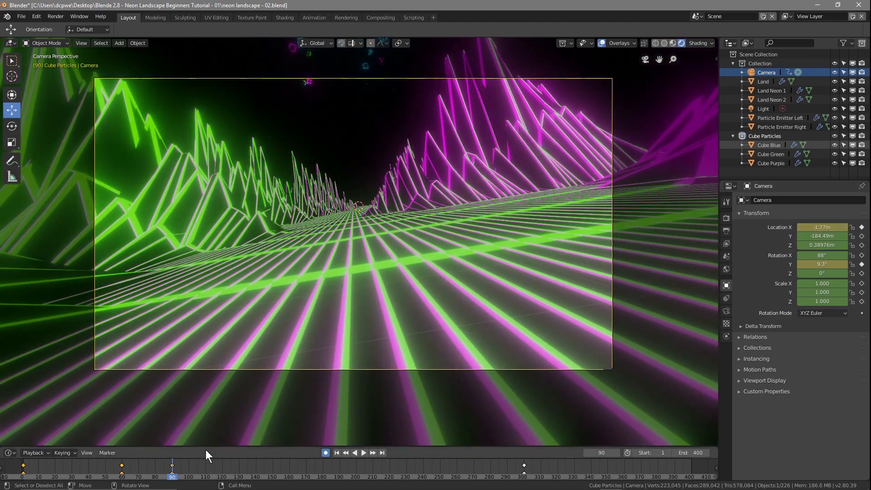
{"action": "mouse_move", "coordinate": [171, 472]}
{"action": "right_mouse_down"}
{"action": "mouse_move", "coordinate": [70, 477]}
{"action": "mouse_move", "coordinate": [202, 471]}
{"action": "mouse_move", "coordinate": [210, 464]}
{"action": "mouse_move", "coordinate": [175, 463]}
{"action": "mouse_move", "coordinate": [173, 477]}
{"action": "right_mouse_up"}
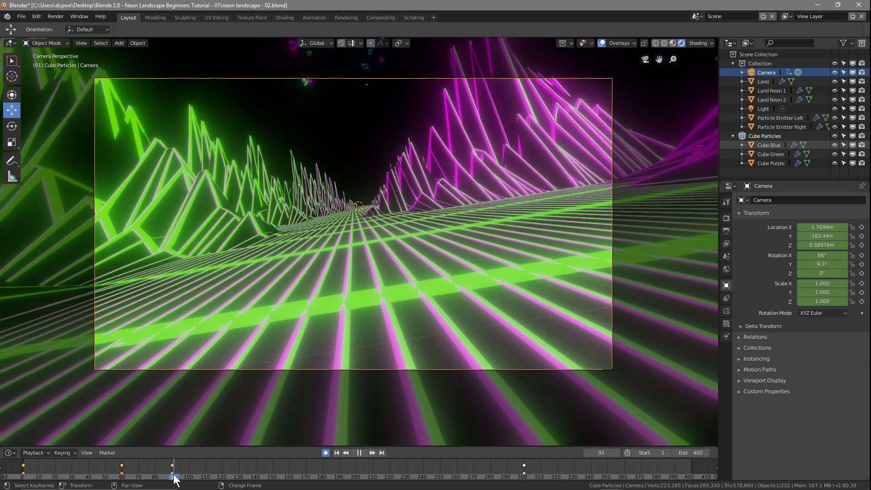
At frame 120, key the camera's Y rotation at 0° and its X location at about -0.3 m.
{"action": "key", "text": "space"}
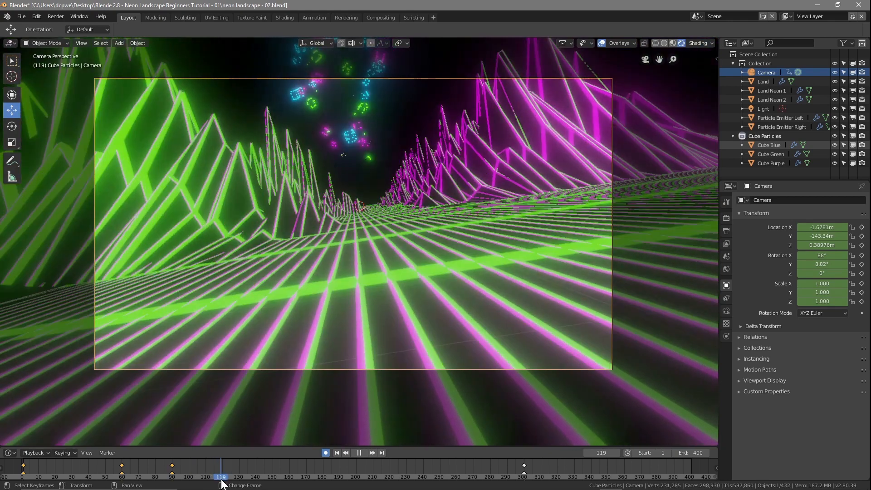
{"action": "key", "text": "space"}
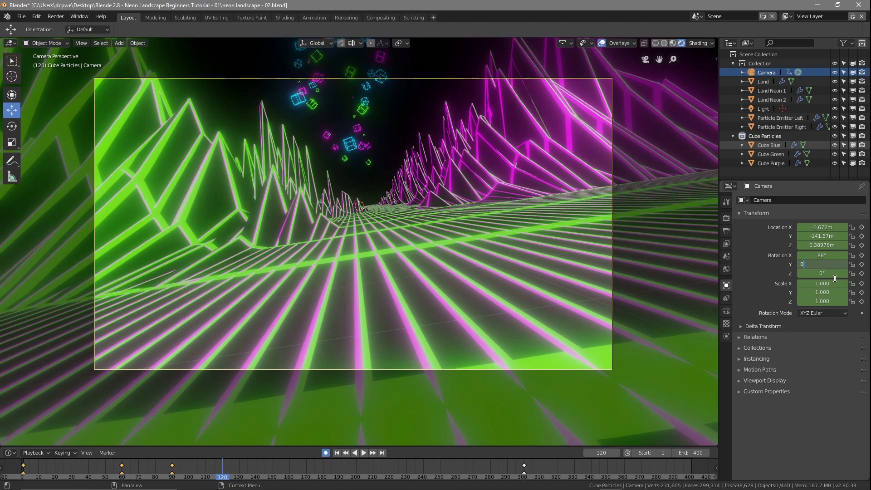
{"action": "key", "text": "Return"}
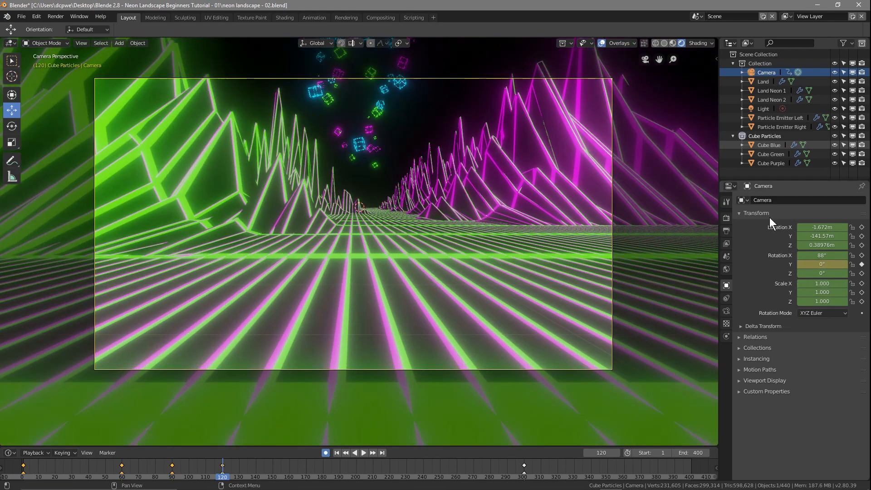
{"action": "left_click_drag", "start_coordinate": [824, 228], "coordinate": [856, 227]}
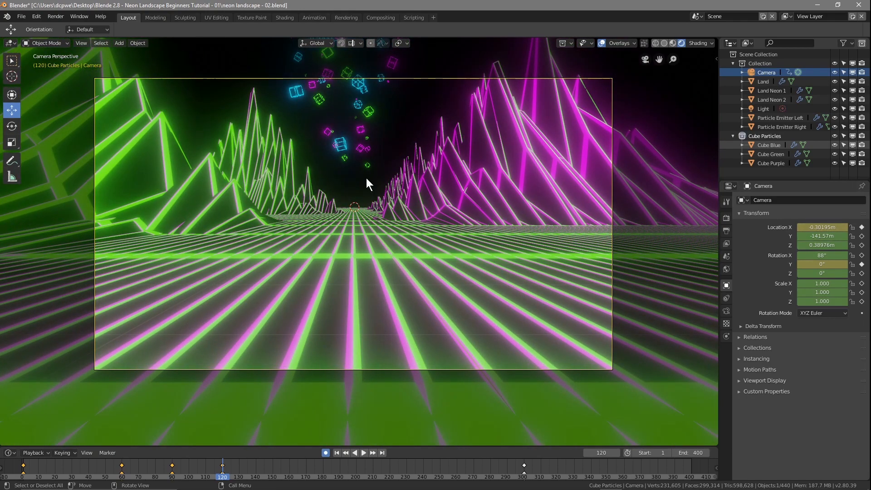
At frame 106, key the camera's X location farther in the negative direction to clear the purple mountain, and scrub to check it.
{"action": "right_click_drag", "start_coordinate": [221, 474], "coordinate": [194, 463]}
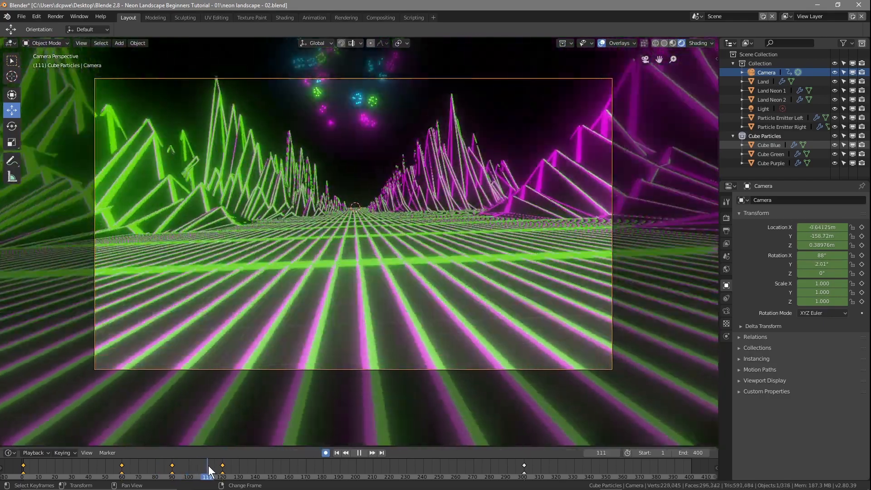
{"action": "right_click_drag", "start_coordinate": [209, 469], "coordinate": [200, 469]}
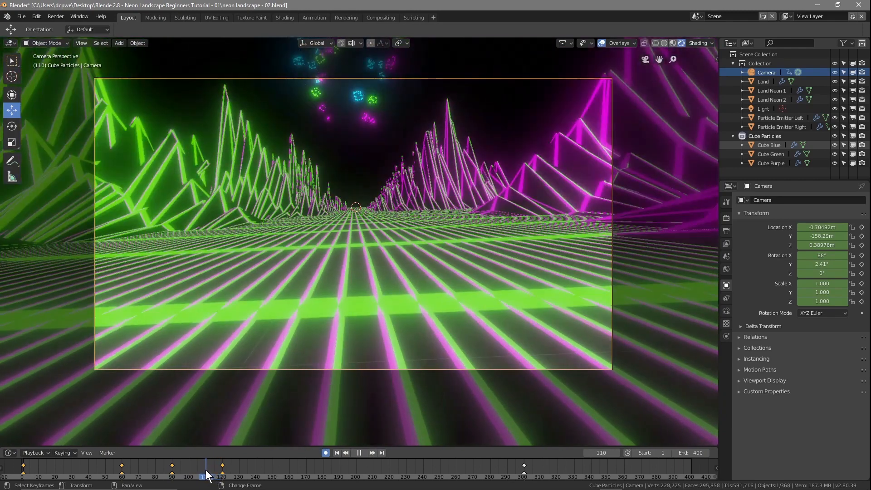
{"action": "right_click_drag", "start_coordinate": [207, 472], "coordinate": [201, 472]}
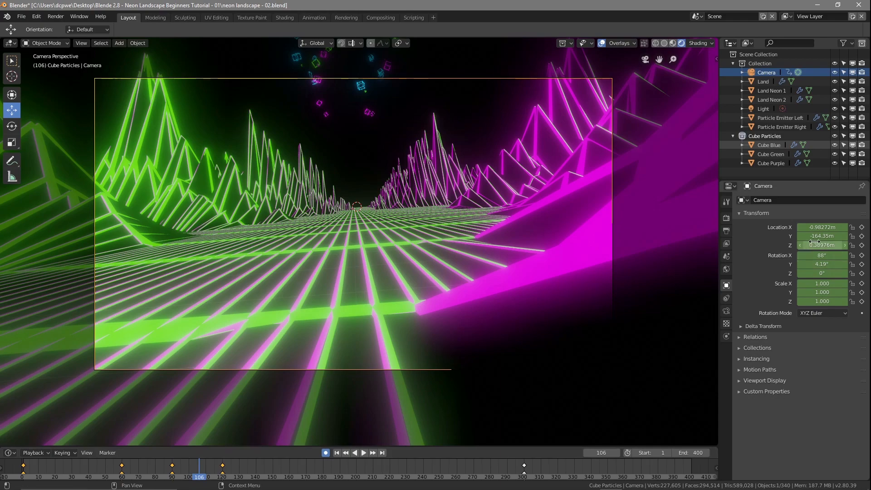
{"action": "left_click_drag", "start_coordinate": [821, 227], "coordinate": [807, 227]}
{"action": "key", "text": "i"}
{"action": "mouse_move", "coordinate": [198, 474]}
{"action": "right_mouse_down"}
{"action": "mouse_move", "coordinate": [81, 462]}
{"action": "mouse_move", "coordinate": [201, 482]}
{"action": "right_mouse_up"}
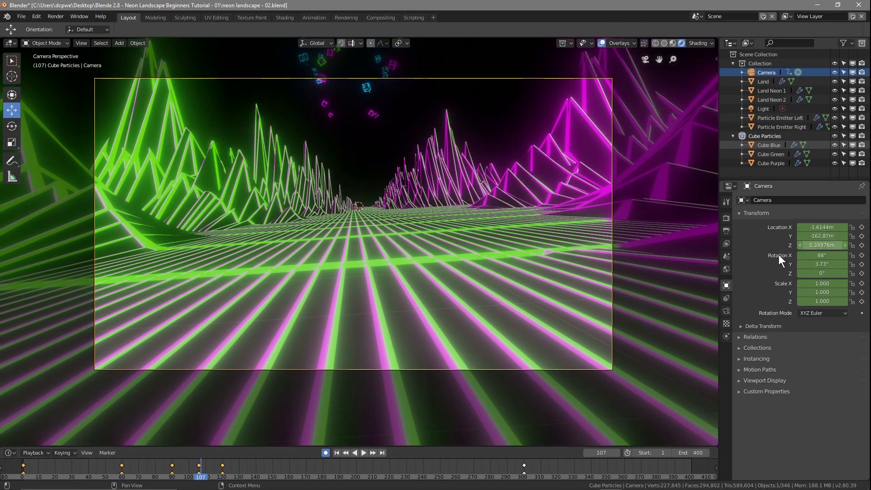
Save the file and advance the animation to frame 220.
{"action": "left_click", "coordinate": [22, 18]}
{"action": "left_click", "coordinate": [43, 86]}
{"action": "right_click_drag", "start_coordinate": [201, 479], "coordinate": [383, 466]}
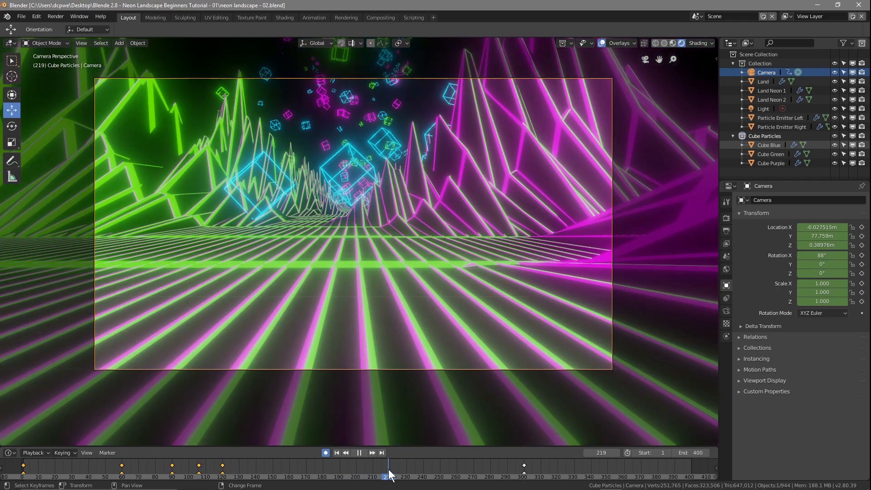
{"action": "right_click_drag", "start_coordinate": [389, 469], "coordinate": [391, 470]}
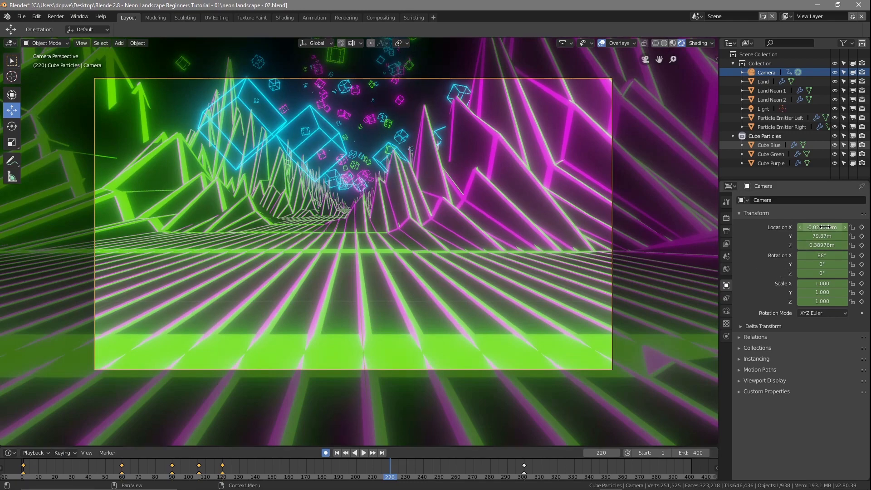
At frame 220, key the camera's X location at about -1.02 m and its Z location at about 0.99 m.
{"action": "left_click_drag", "start_coordinate": [821, 227], "coordinate": [792, 227]}
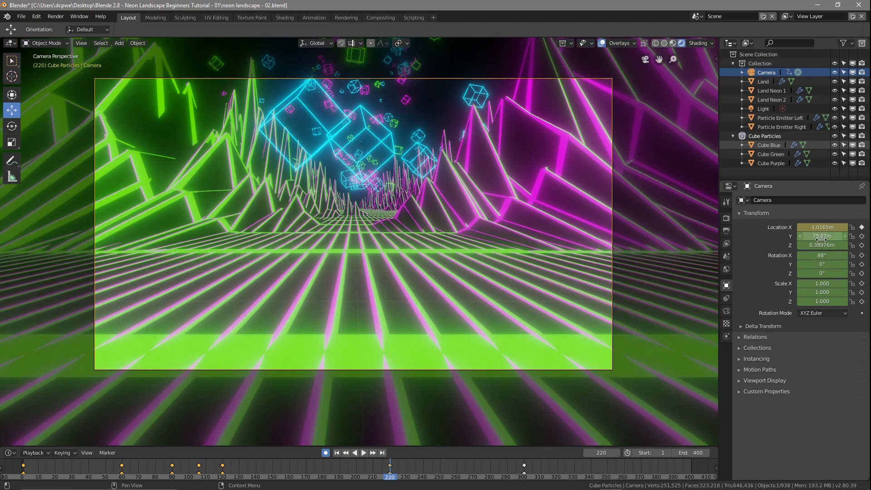
{"action": "left_click_drag", "start_coordinate": [822, 245], "coordinate": [846, 245]}
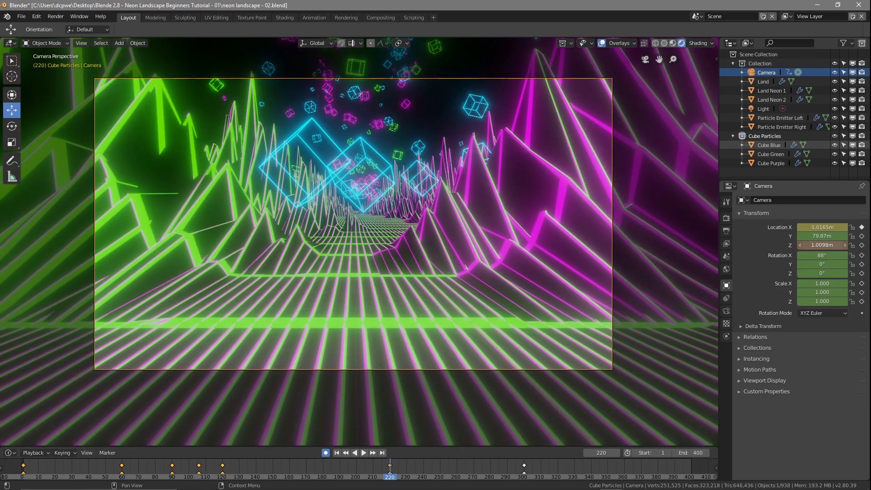
{"action": "left_click", "coordinate": [862, 245]}
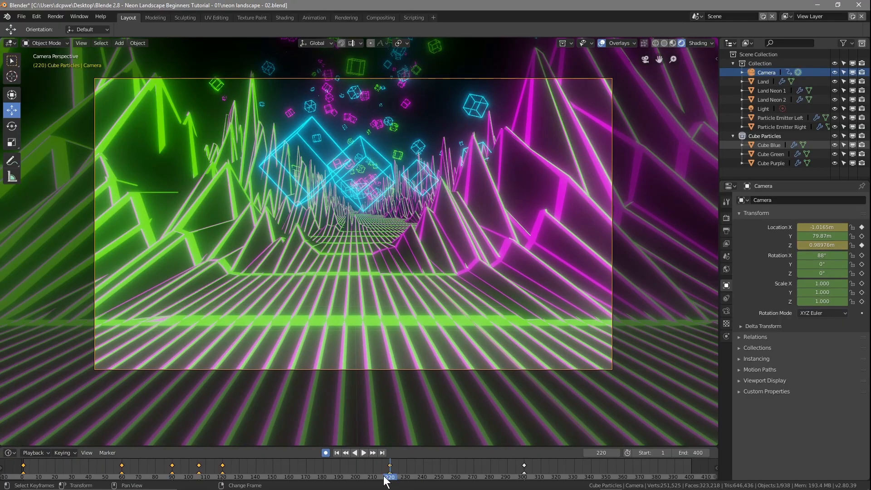
At frame 228, key the camera's X location at about -0.09 m to clear the green mountain.
{"action": "mouse_move", "coordinate": [393, 480]}
{"action": "left_mouse_down"}
{"action": "mouse_move", "coordinate": [229, 478]}
{"action": "mouse_move", "coordinate": [281, 482]}
{"action": "mouse_move", "coordinate": [319, 461]}
{"action": "mouse_move", "coordinate": [375, 480]}
{"action": "mouse_move", "coordinate": [391, 467]}
{"action": "mouse_move", "coordinate": [404, 471]}
{"action": "left_mouse_up"}
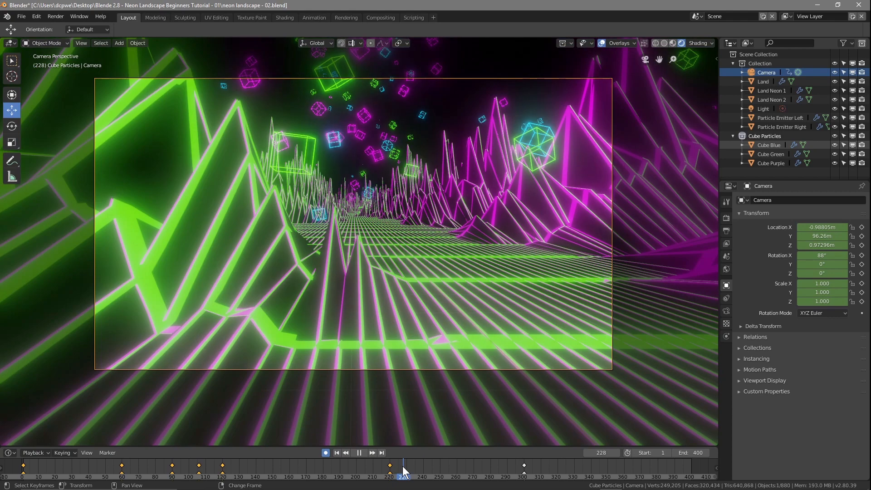
{"action": "left_click_drag", "start_coordinate": [404, 472], "coordinate": [404, 471]}
{"action": "left_click_drag", "start_coordinate": [820, 225], "coordinate": [861, 225]}
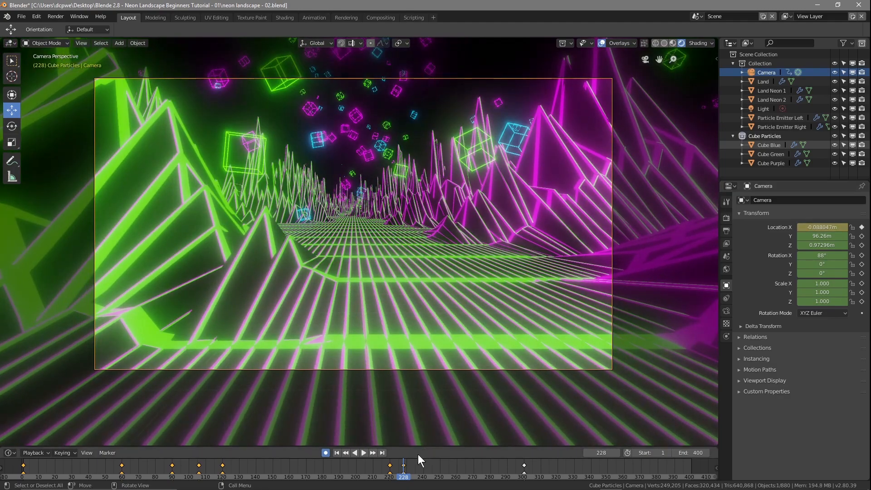
At frame 250, key the camera's X location at about -0.97 m and increase its Y rotation to bank the shot.
{"action": "left_click_drag", "start_coordinate": [405, 480], "coordinate": [442, 472]}
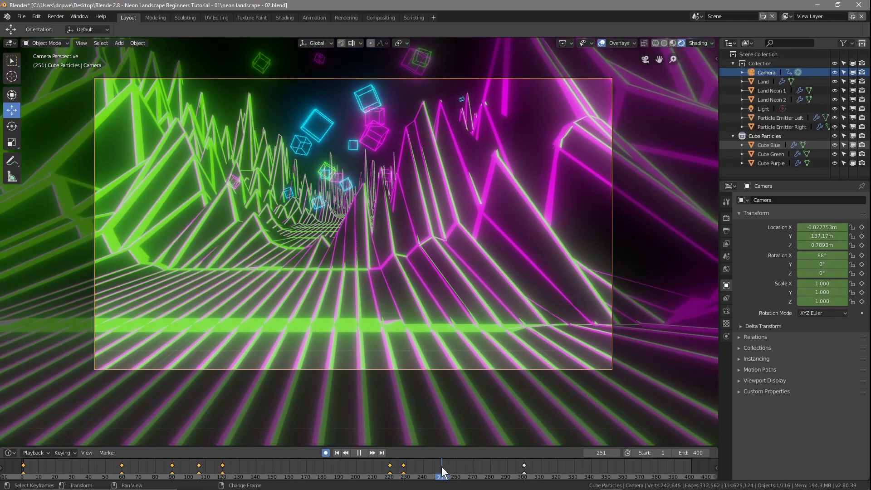
{"action": "left_click_drag", "start_coordinate": [443, 471], "coordinate": [440, 469]}
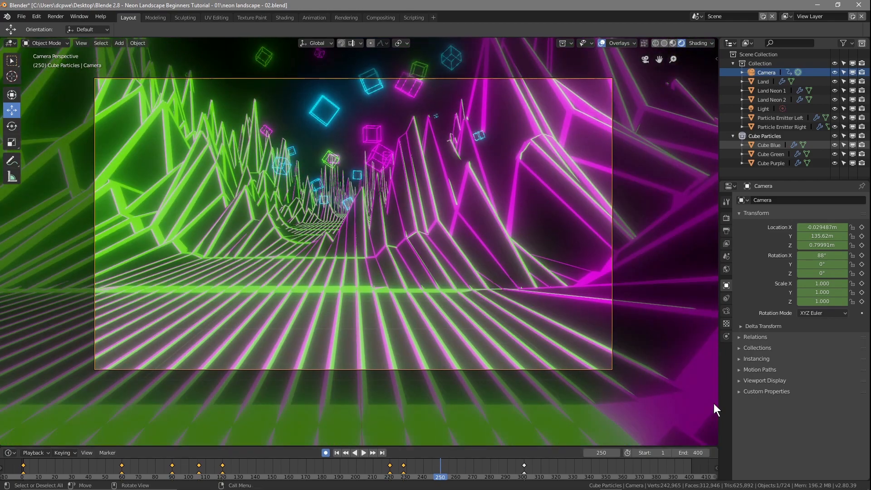
{"action": "left_click_drag", "start_coordinate": [823, 228], "coordinate": [799, 228]}
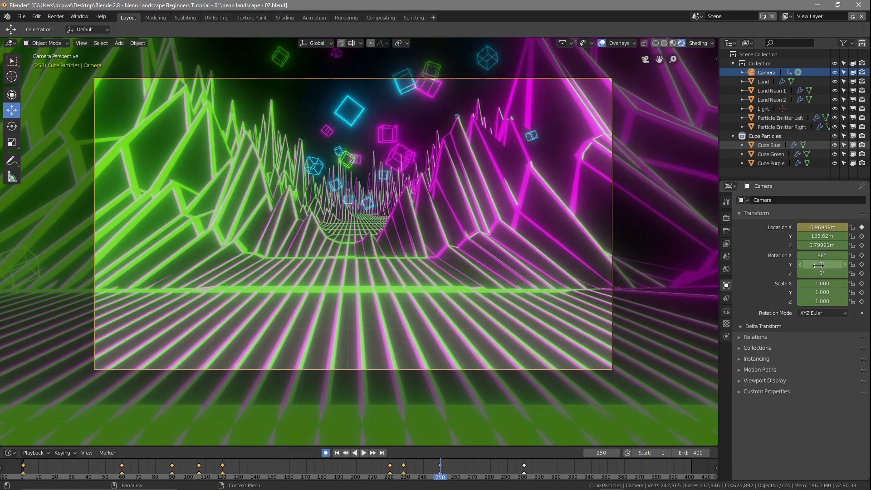
{"action": "mouse_move", "coordinate": [821, 264]}
{"action": "left_mouse_down"}
{"action": "mouse_move", "coordinate": [848, 264]}
{"action": "mouse_move", "coordinate": [824, 264]}
{"action": "left_mouse_up"}
Key the camera's Y rotation at 0° on frames 220 and 228 to keep it level before the bank.
{"action": "right_click_drag", "start_coordinate": [444, 474], "coordinate": [390, 477]}
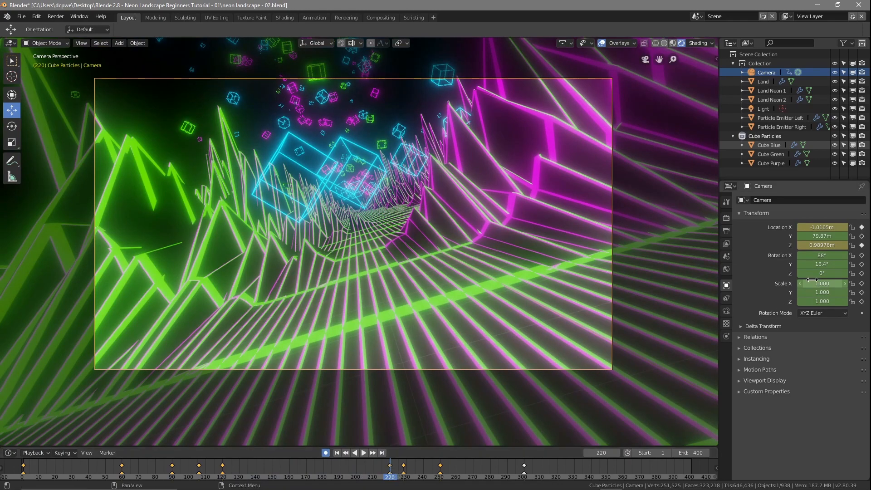
{"action": "left_click", "coordinate": [821, 265]}
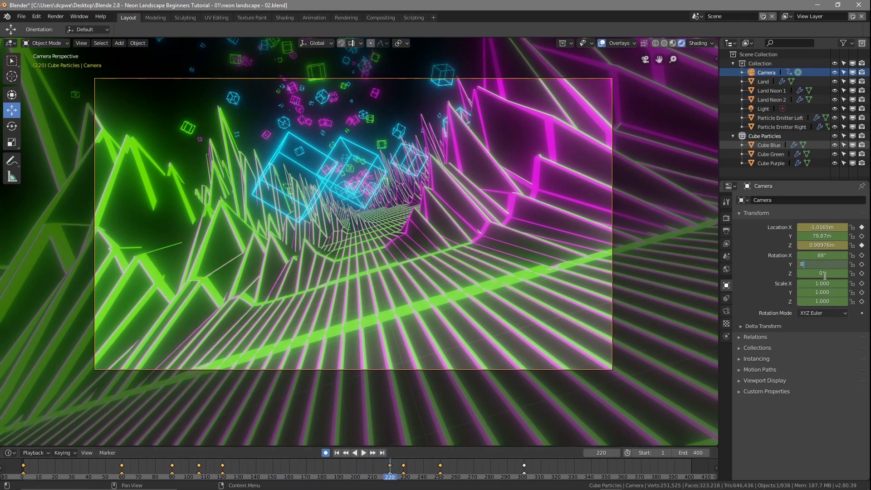
{"action": "type", "text": "0"}
{"action": "key", "text": "Return"}
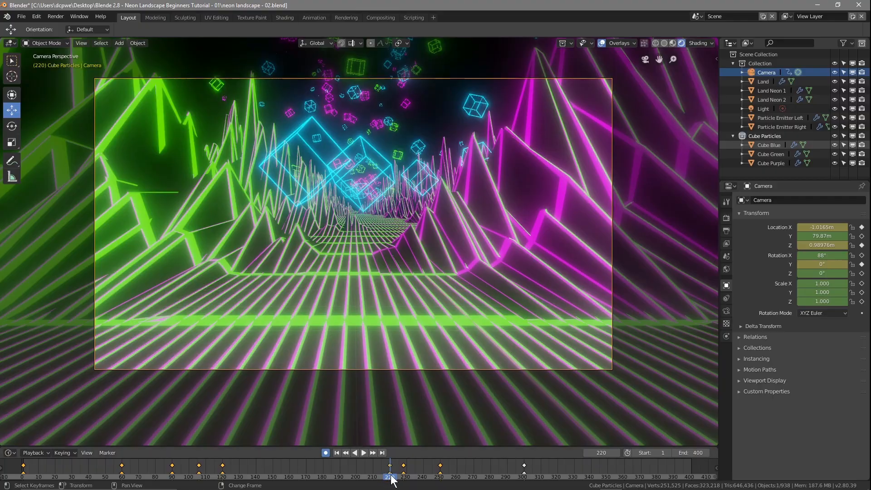
{"action": "left_click_drag", "start_coordinate": [388, 480], "coordinate": [405, 461]}
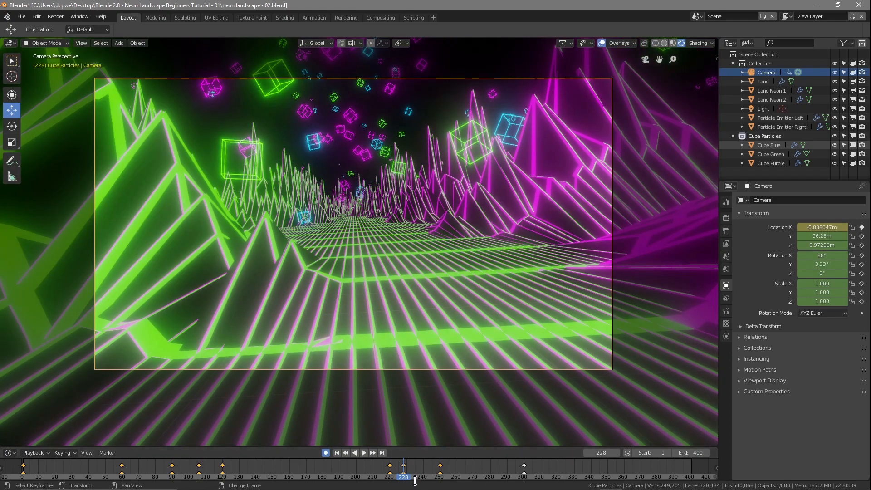
{"action": "left_click_drag", "start_coordinate": [827, 266], "coordinate": [827, 266]}
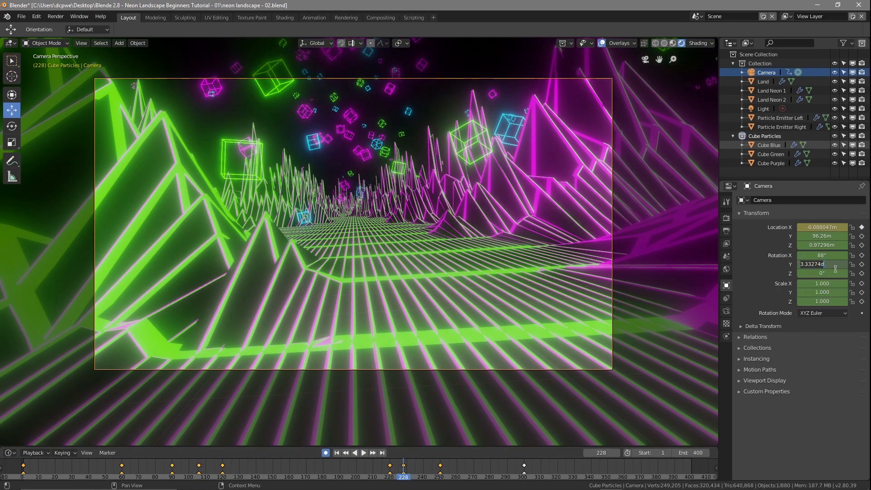
{"action": "key", "text": "Return"}
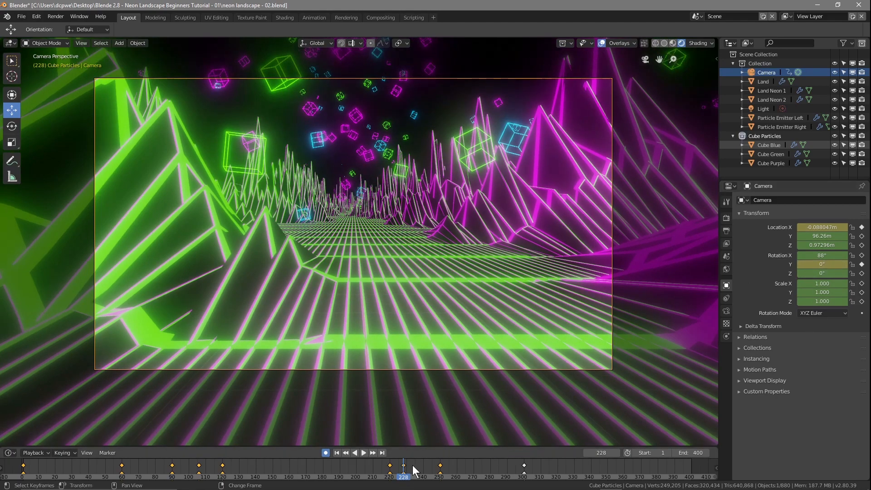
At frame 270, lower the camera's Y rotation to bank toward the opposite side and key it.
{"action": "left_click_drag", "start_coordinate": [407, 477], "coordinate": [475, 480]}
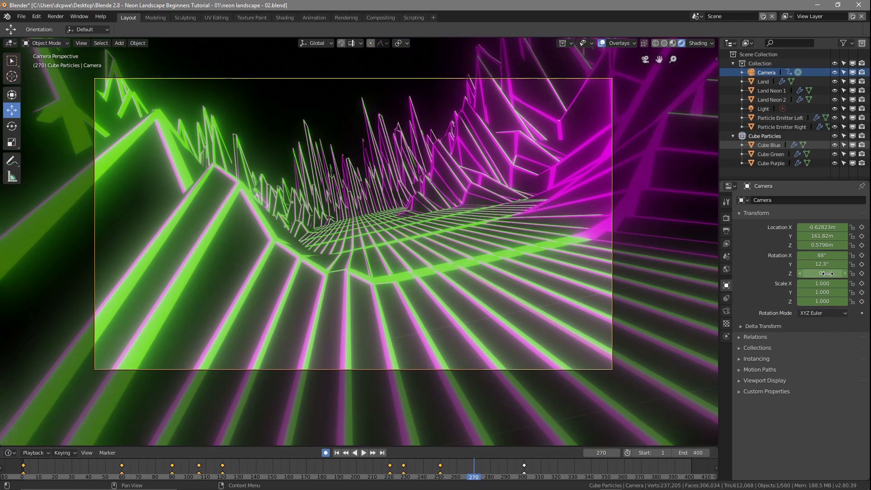
{"action": "left_click_drag", "start_coordinate": [822, 268], "coordinate": [759, 268]}
{"action": "key", "text": "i"}
At frame 300, key the camera's Y location at 177.58 m and save the file.
{"action": "left_click_drag", "start_coordinate": [472, 473], "coordinate": [524, 478]}
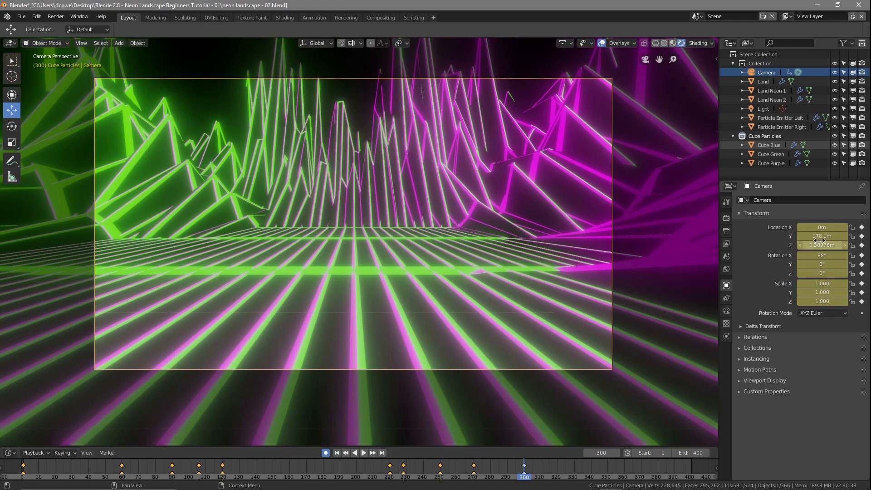
{"action": "mouse_move", "coordinate": [822, 235]}
{"action": "left_mouse_down"}
{"action": "mouse_move", "coordinate": [801, 236]}
{"action": "mouse_move", "coordinate": [812, 236]}
{"action": "left_mouse_up"}
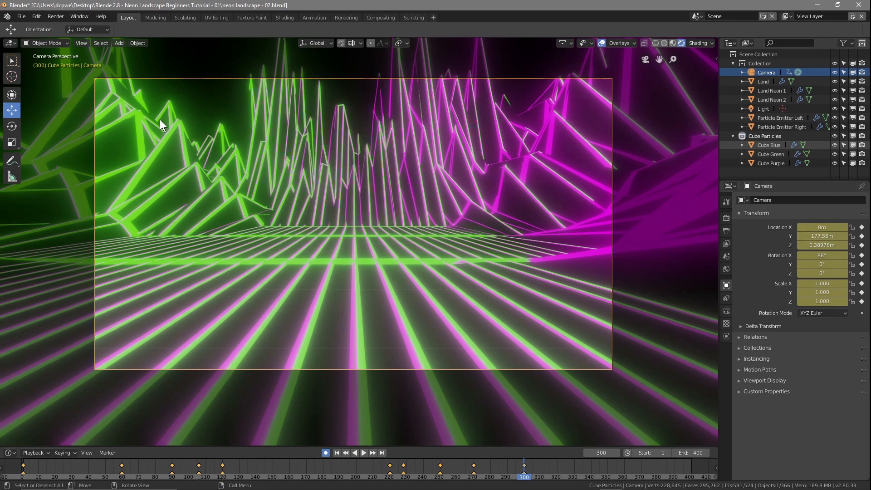
{"action": "left_click", "coordinate": [22, 16]}
{"action": "left_click", "coordinate": [37, 89]}
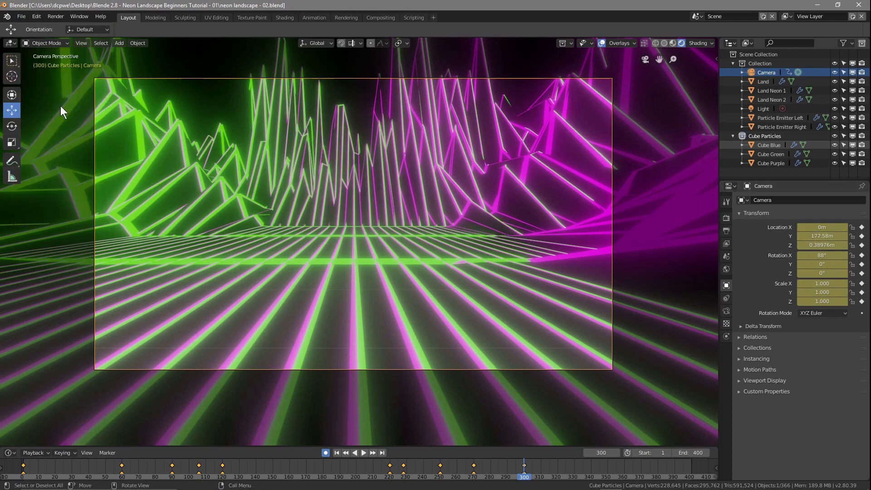
Play the camera flight from frame 1 past the last keyframe to review the motion.
{"action": "left_click", "coordinate": [336, 453]}
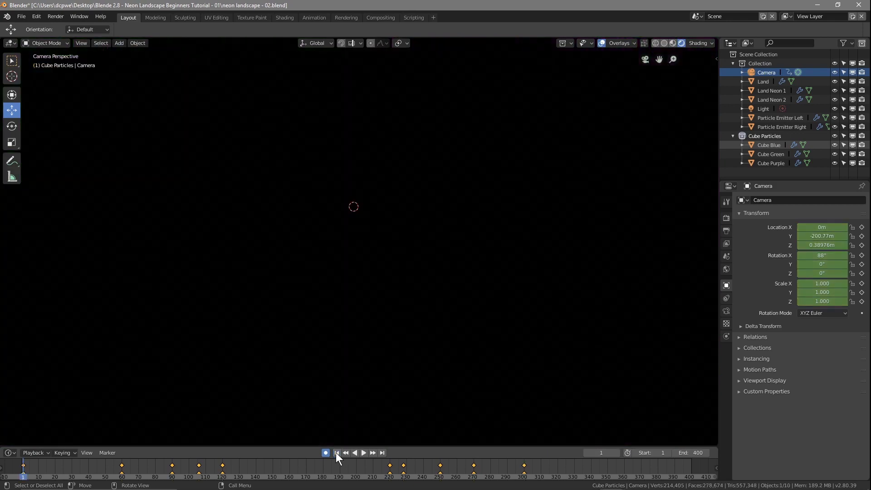
{"action": "left_click", "coordinate": [363, 452]}
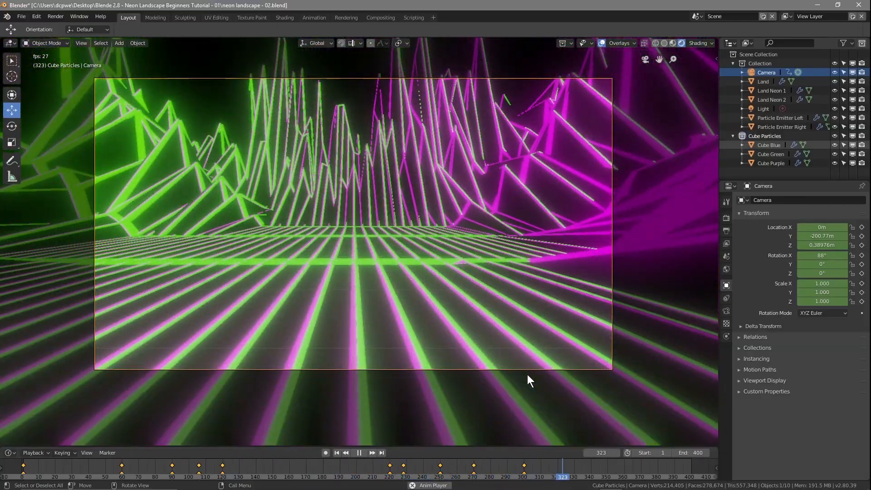
{"action": "left_click", "coordinate": [357, 453]}
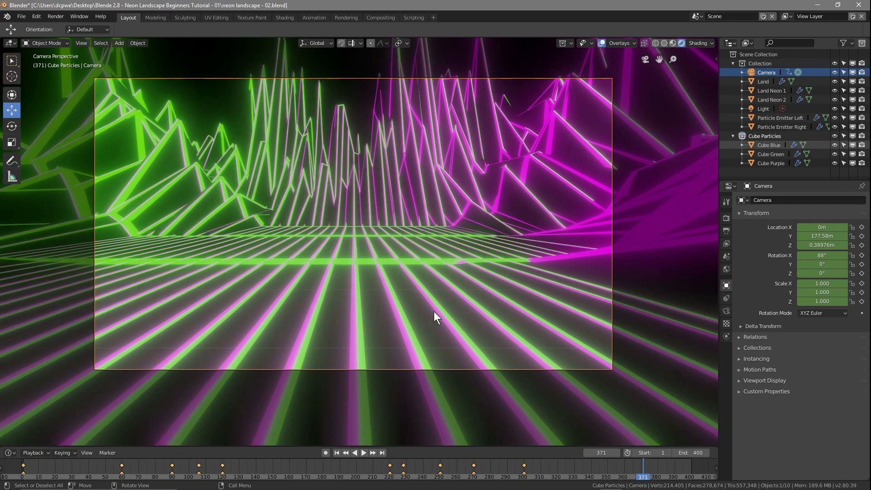
{"action": "scroll", "coordinate": [434, 311], "scroll_direction": "down", "scroll_amount": 3}
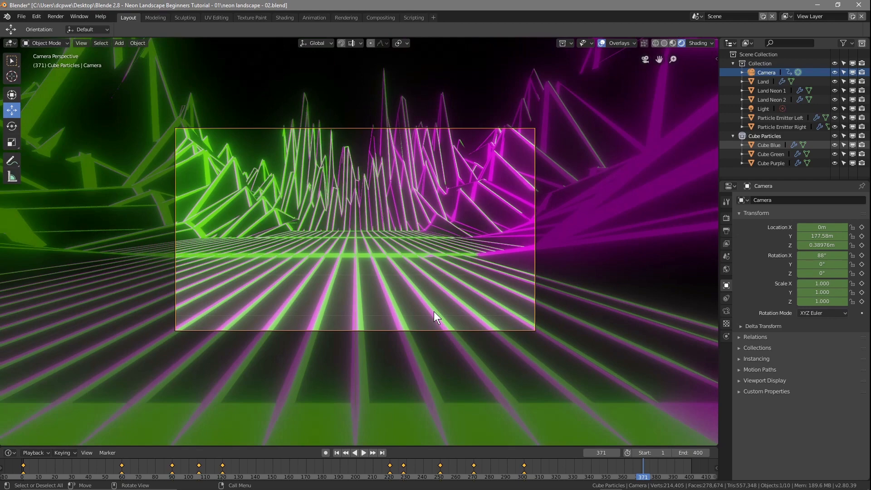
{"action": "scroll", "coordinate": [434, 311], "scroll_direction": "up", "scroll_amount": 2}
{"action": "scroll", "coordinate": [433, 311], "scroll_direction": "down", "scroll_amount": 2}
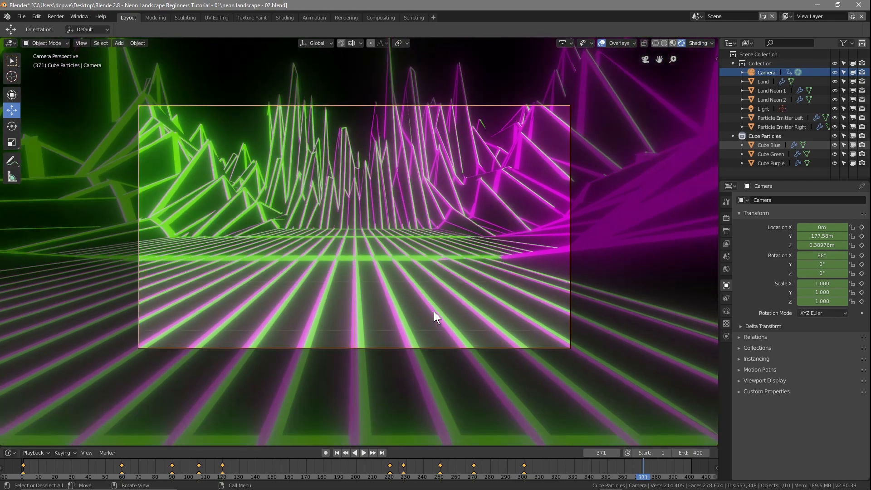
{"action": "scroll", "coordinate": [434, 311], "scroll_direction": "up", "scroll_amount": 2}
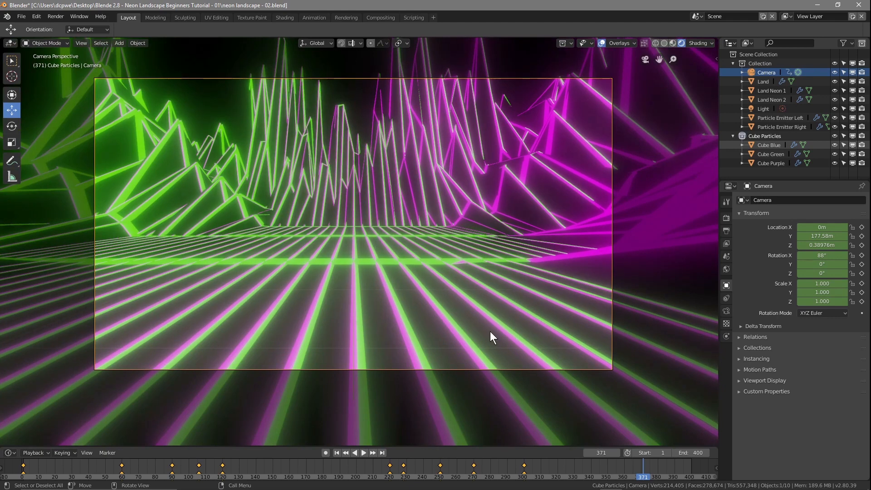
Enable auto keying and, at frame 300, key the camera's Y location at 173.97 m and Z location at about 0.86 m.
{"action": "right_click", "coordinate": [523, 458]}
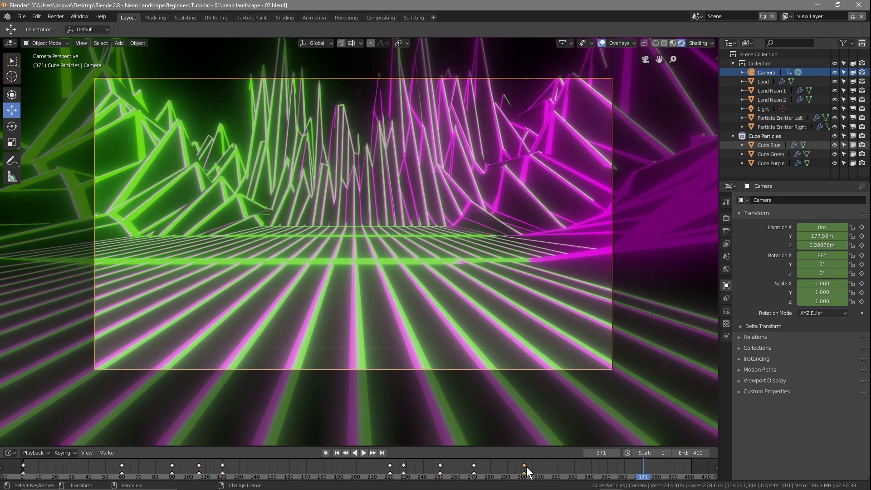
{"action": "right_click_drag", "start_coordinate": [644, 477], "coordinate": [524, 473]}
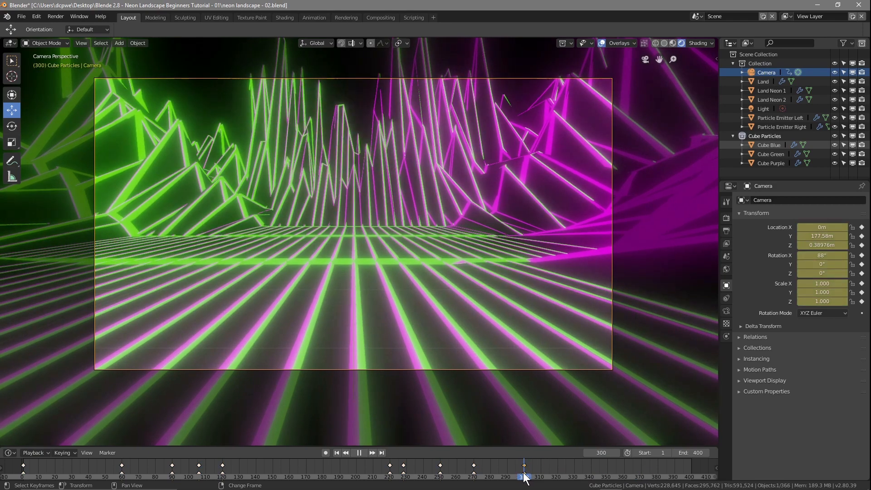
{"action": "left_click", "coordinate": [327, 453]}
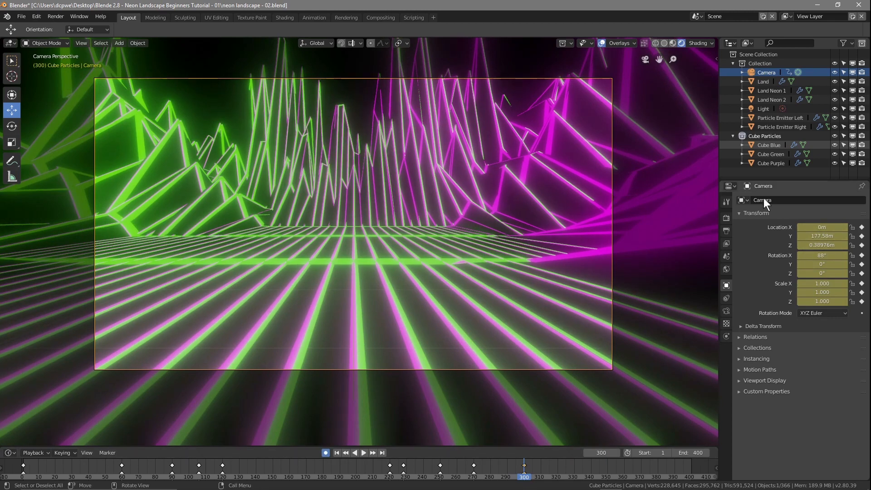
{"action": "left_click_drag", "start_coordinate": [824, 238], "coordinate": [804, 238]}
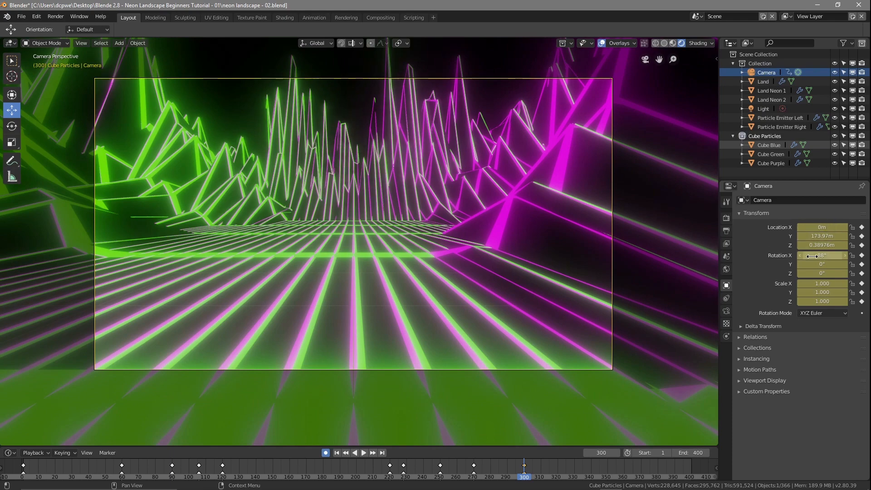
{"action": "left_click_drag", "start_coordinate": [825, 244], "coordinate": [846, 244]}
{"action": "left_click_drag", "start_coordinate": [822, 245], "coordinate": [793, 245]}
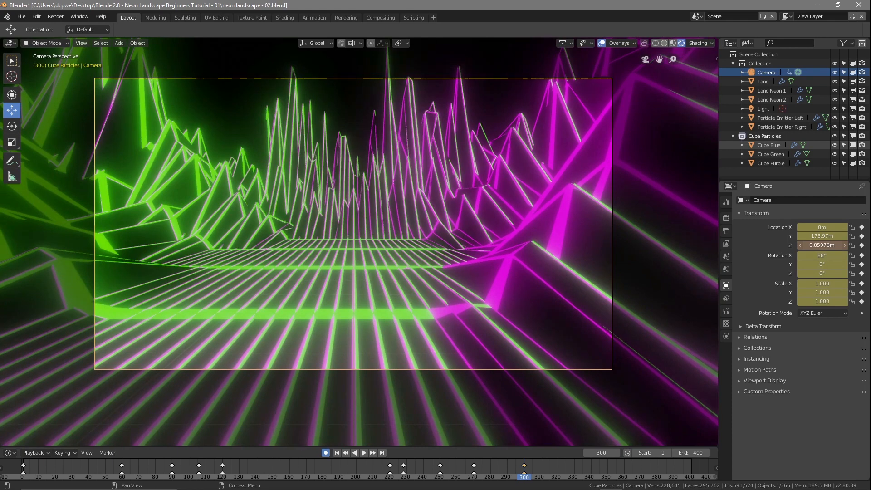
{"action": "left_click_drag", "start_coordinate": [793, 245], "coordinate": [794, 245]}
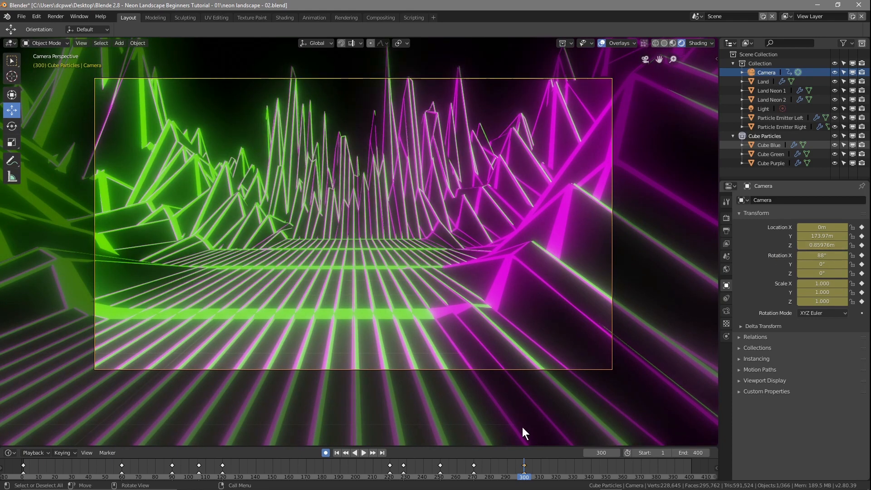
{"action": "mouse_move", "coordinate": [534, 475]}
{"action": "left_mouse_down"}
{"action": "mouse_move", "coordinate": [467, 475]}
{"action": "mouse_move", "coordinate": [525, 471]}
{"action": "left_mouse_up"}
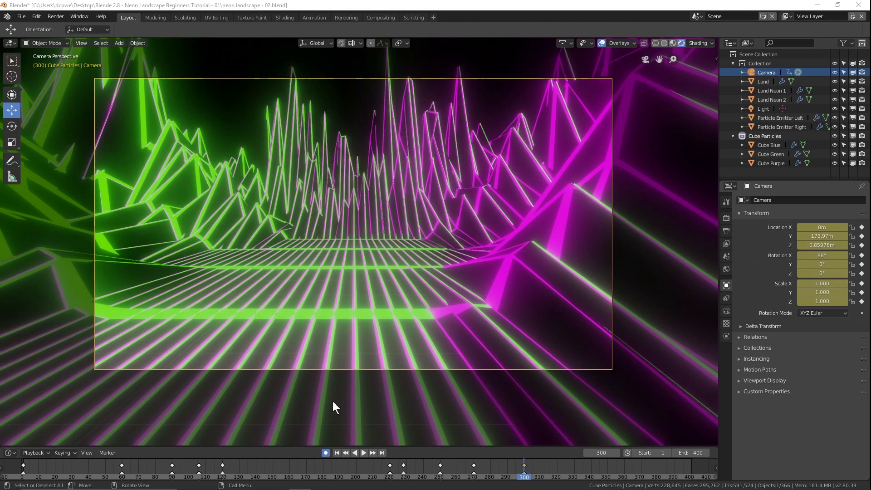
Turn off auto keying and display the whole landscape from above in wireframe shading.
{"action": "left_click", "coordinate": [326, 453]}
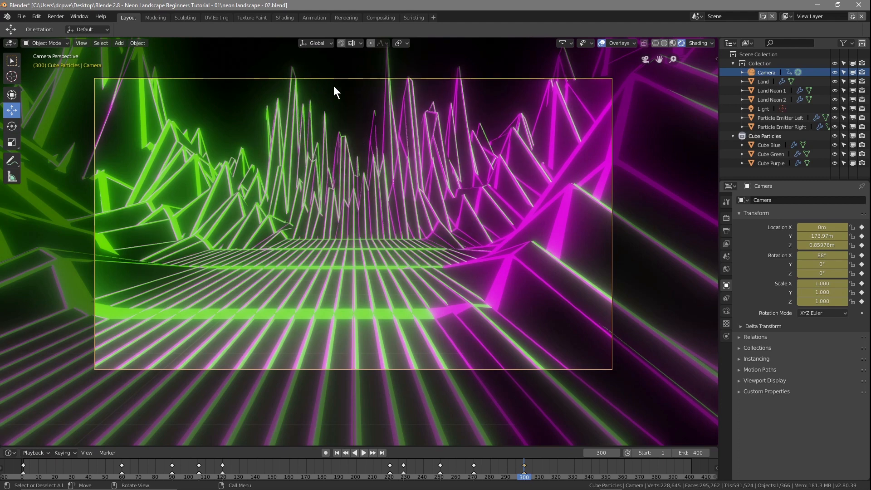
{"action": "key", "text": "KP_7"}
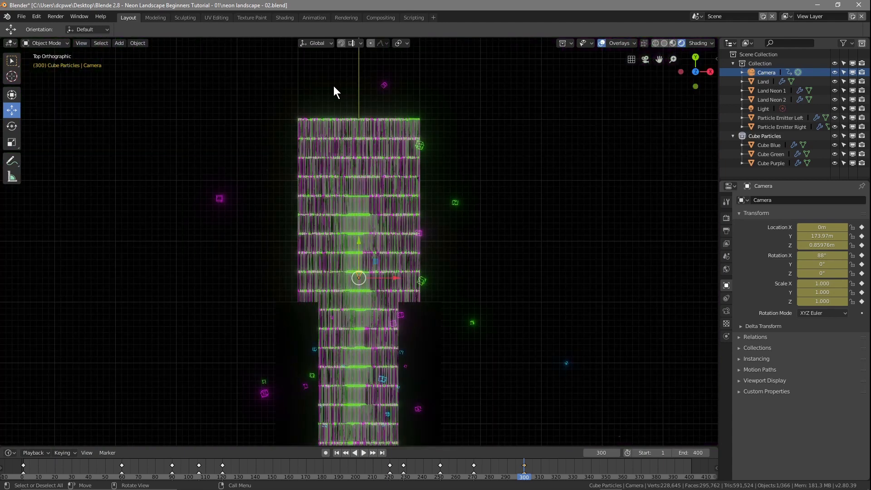
{"action": "scroll", "coordinate": [456, 263], "scroll_direction": "down", "scroll_amount": 7}
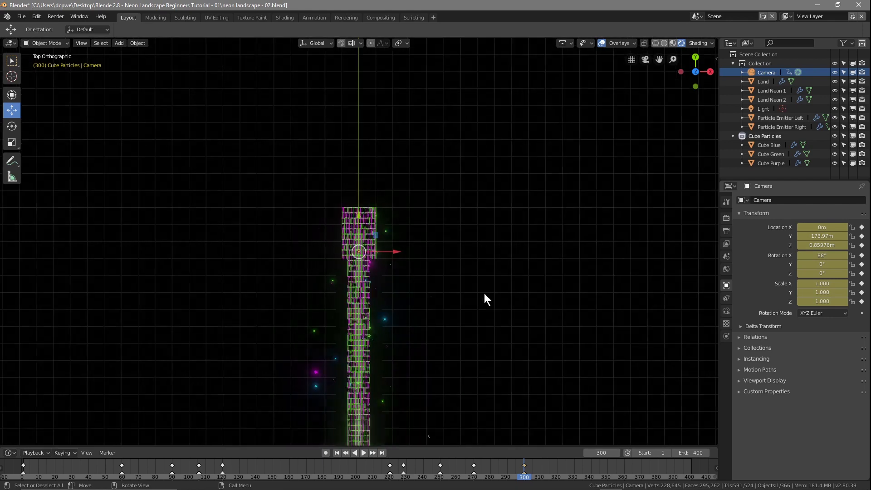
{"action": "left_click", "coordinate": [654, 43]}
{"action": "scroll", "coordinate": [522, 252], "scroll_direction": "down", "scroll_amount": 4}
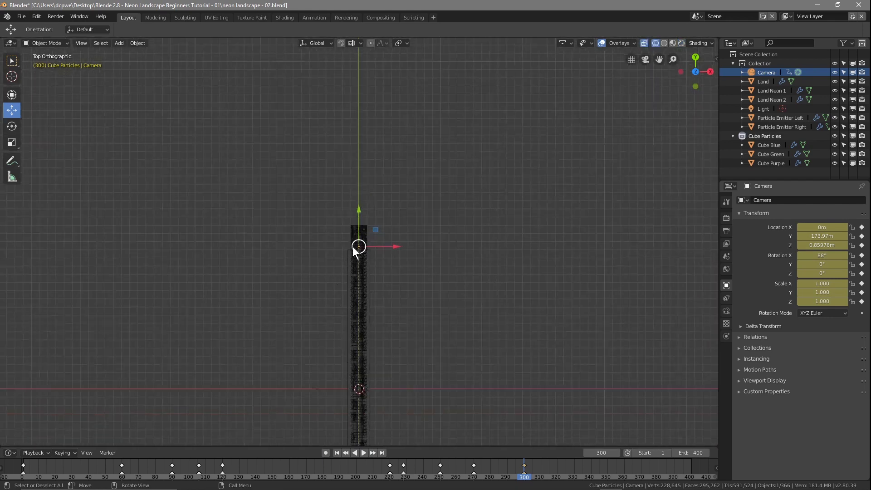
Add a UV sphere and move it along Y to about 205.03 m, at the far end of the landscape.
{"action": "scroll", "coordinate": [399, 304], "scroll_direction": "down", "scroll_amount": 2}
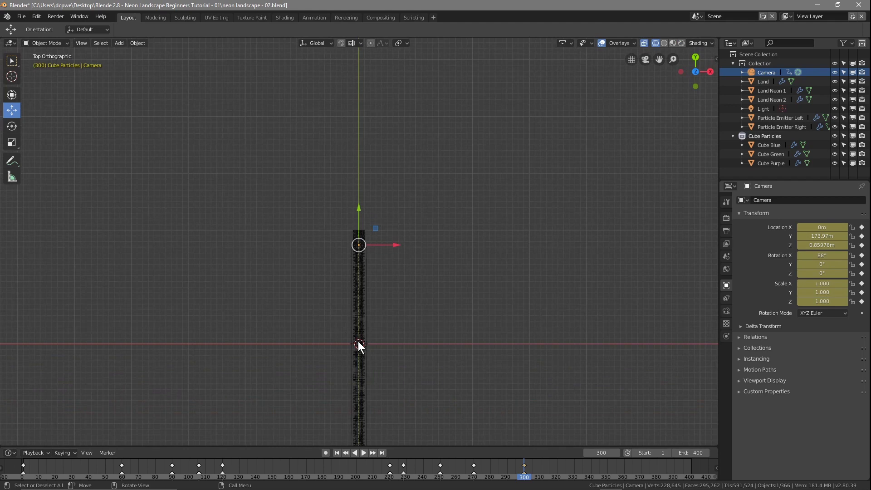
{"action": "key", "text": "shift+a"}
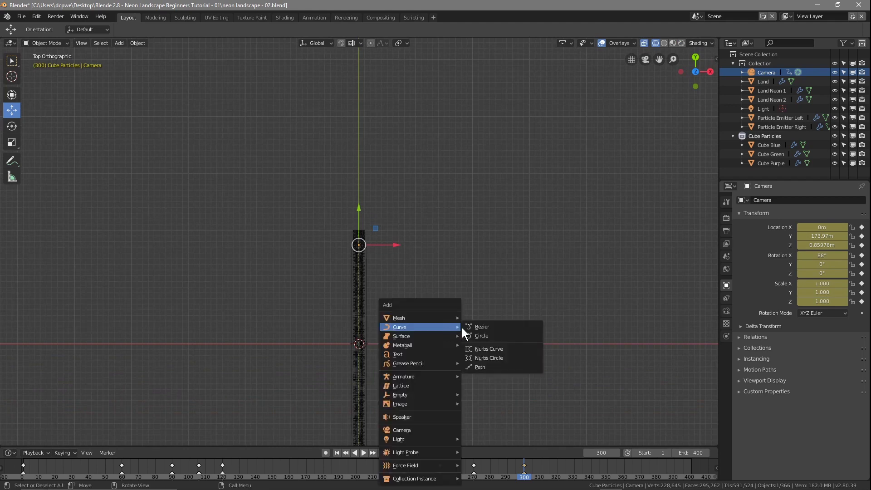
{"action": "mouse_move", "coordinate": [430, 317]}
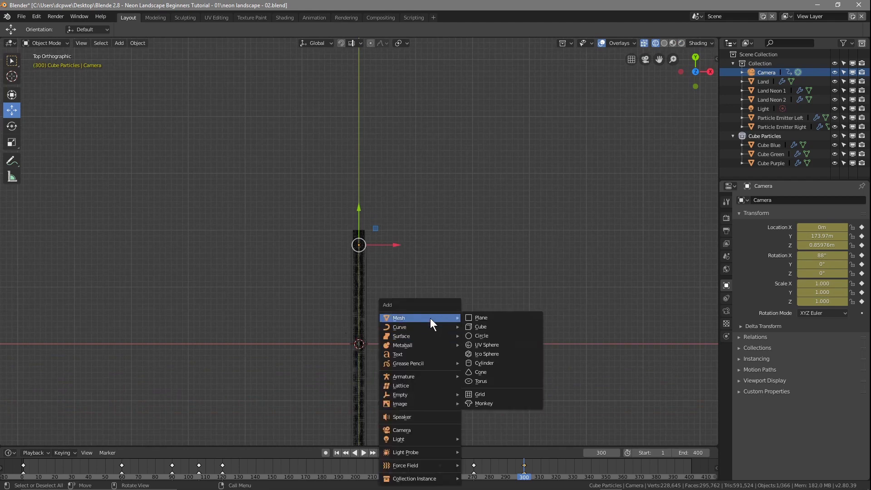
{"action": "left_click", "coordinate": [494, 345]}
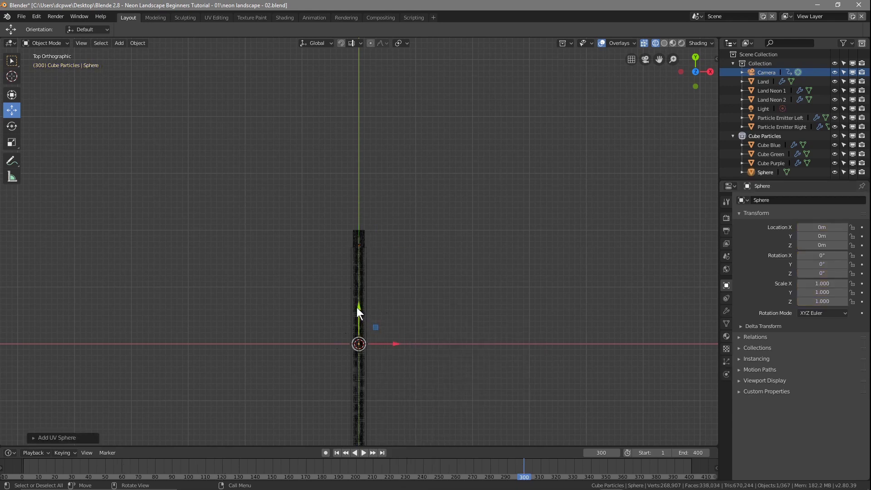
{"action": "left_click_drag", "start_coordinate": [359, 307], "coordinate": [356, 191]}
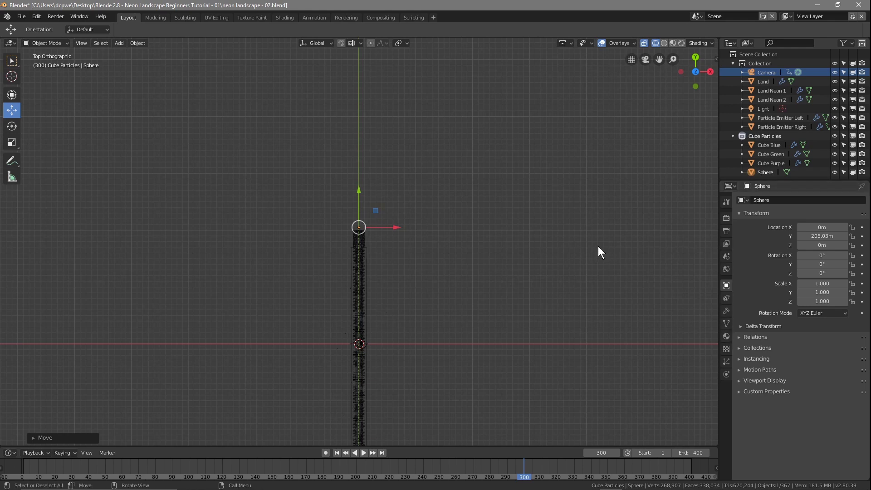
Move the sphere from the Cube Particles collection into the main Collection and rename it planet.
{"action": "key", "text": "n"}
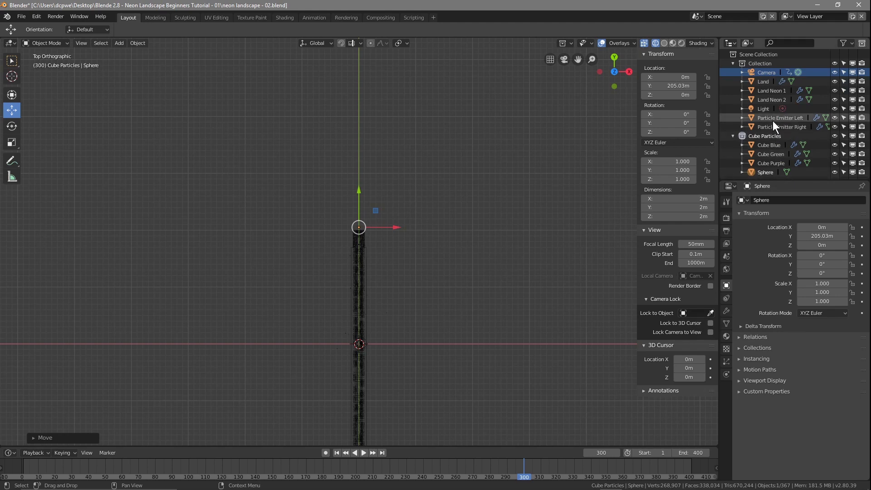
{"action": "left_click", "coordinate": [766, 172]}
{"action": "left_click_drag", "start_coordinate": [769, 172], "coordinate": [776, 121]}
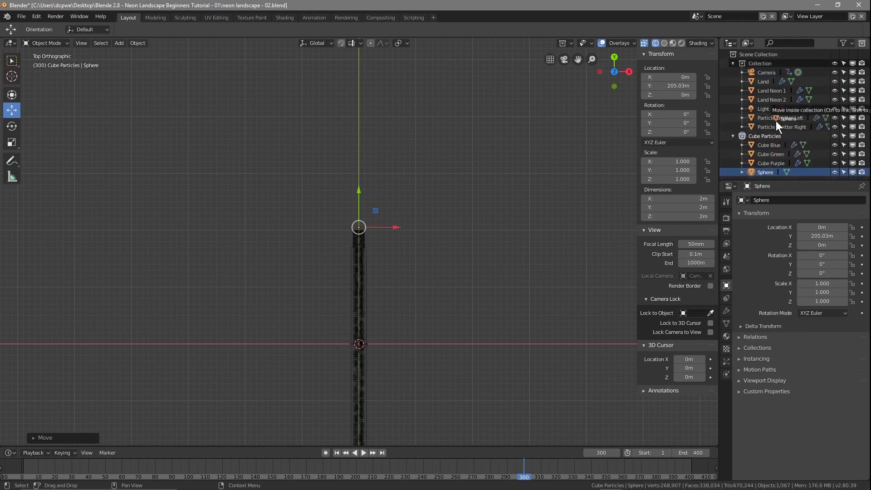
{"action": "left_click_drag", "start_coordinate": [775, 121], "coordinate": [776, 120]}
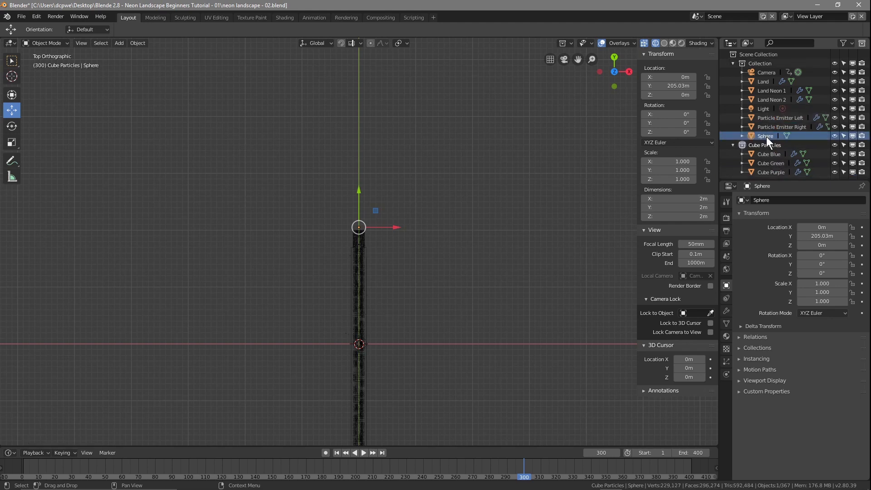
{"action": "double_click", "coordinate": [766, 137]}
{"action": "type", "text": "planet"}
{"action": "key", "text": "Return"}
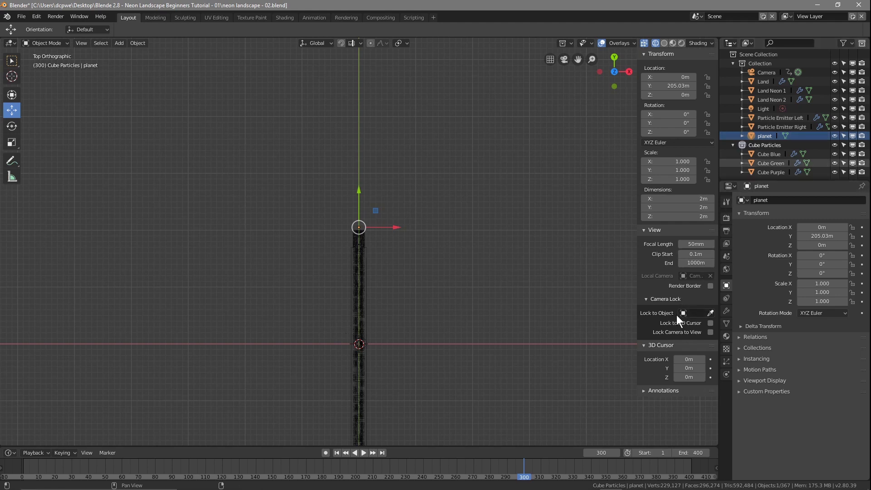
Lock the 3D view to the planet object and orbit around it to check its placement at the landscape's end.
{"action": "left_click", "coordinate": [692, 313]}
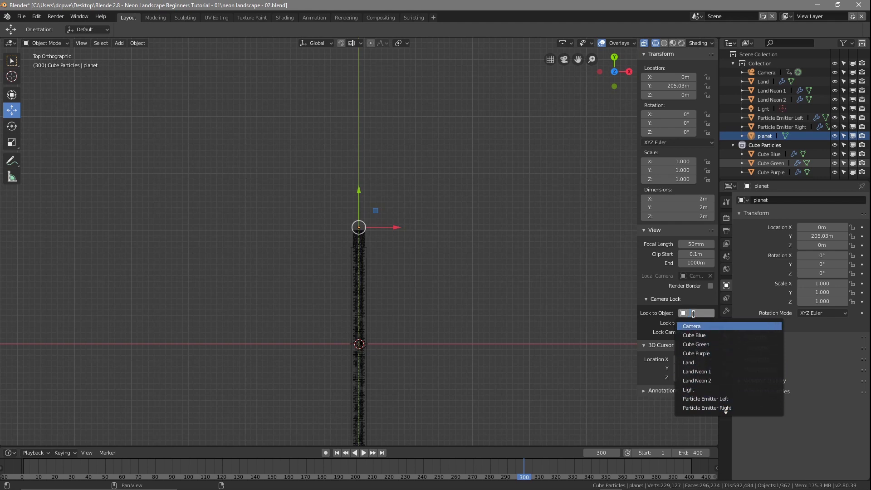
{"action": "type", "text": "planet"}
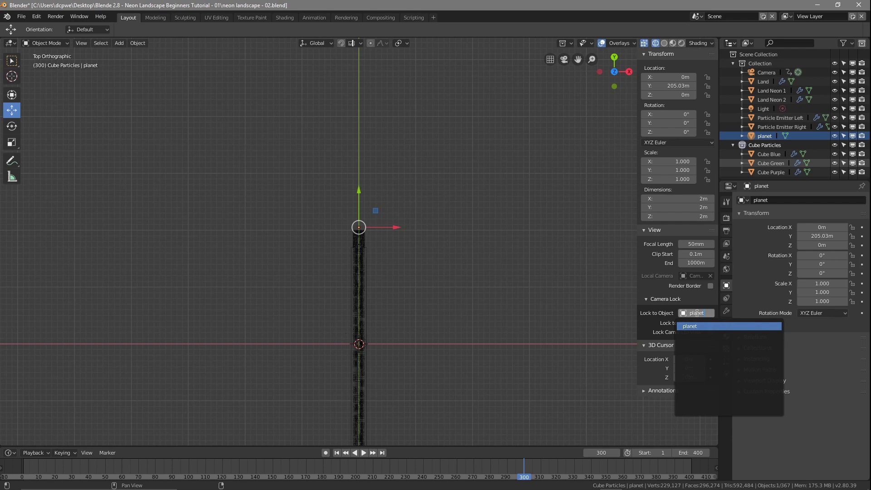
{"action": "left_click", "coordinate": [689, 327]}
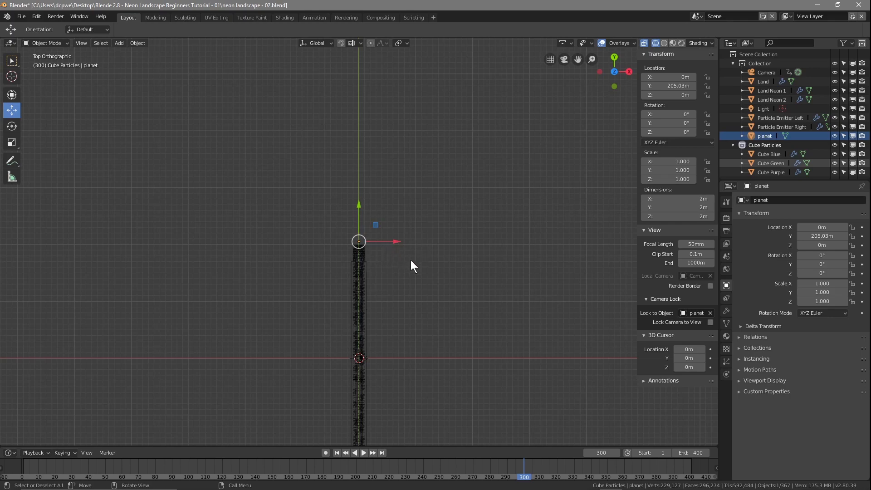
{"action": "middle_click_drag", "start_coordinate": [434, 268], "coordinate": [659, 183]}
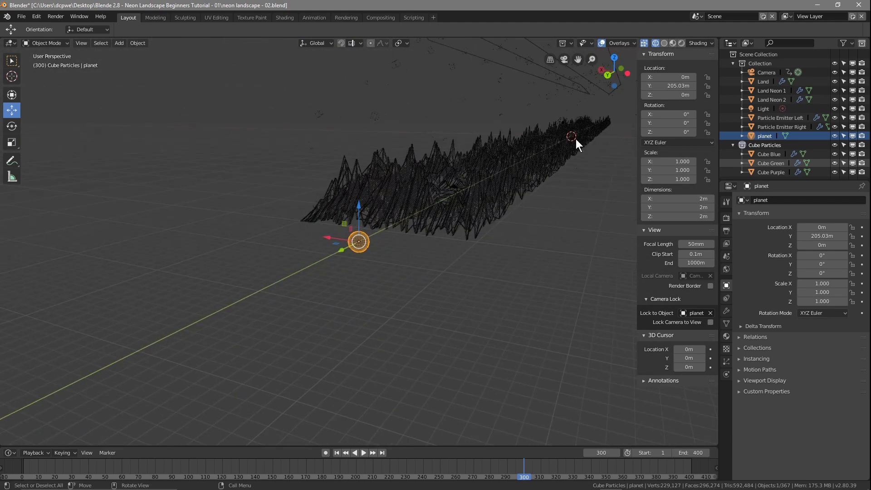
{"action": "middle_click_drag", "start_coordinate": [378, 231], "coordinate": [453, 238]}
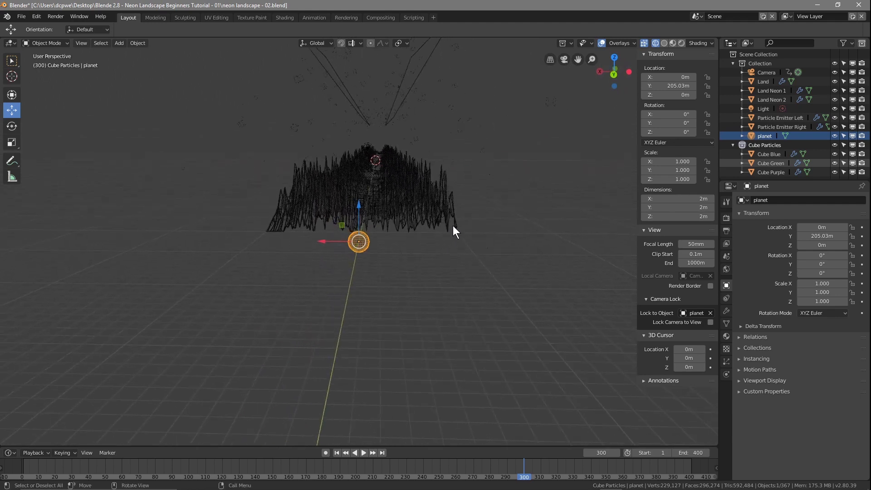
In the camera view, raise the planet to about 5 m in Z and scale it up to about 4.7.
{"action": "key", "text": "KP_0"}
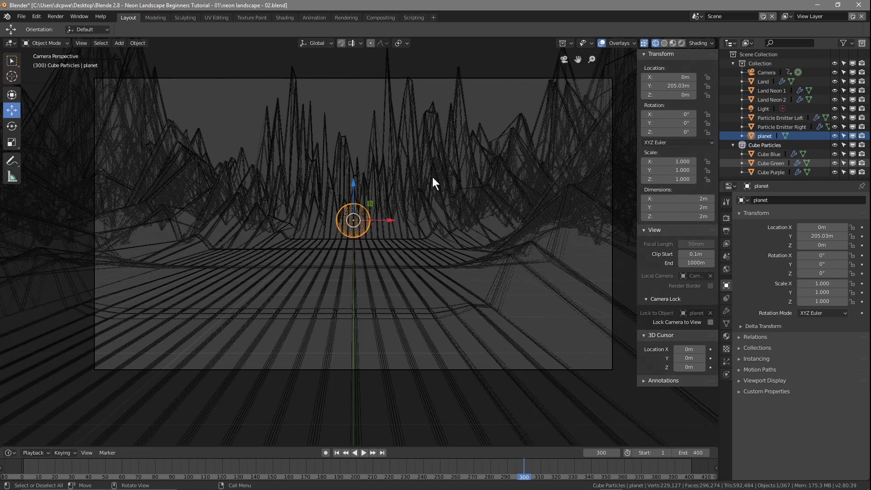
{"action": "scroll", "coordinate": [431, 177], "scroll_direction": "down", "scroll_amount": 2}
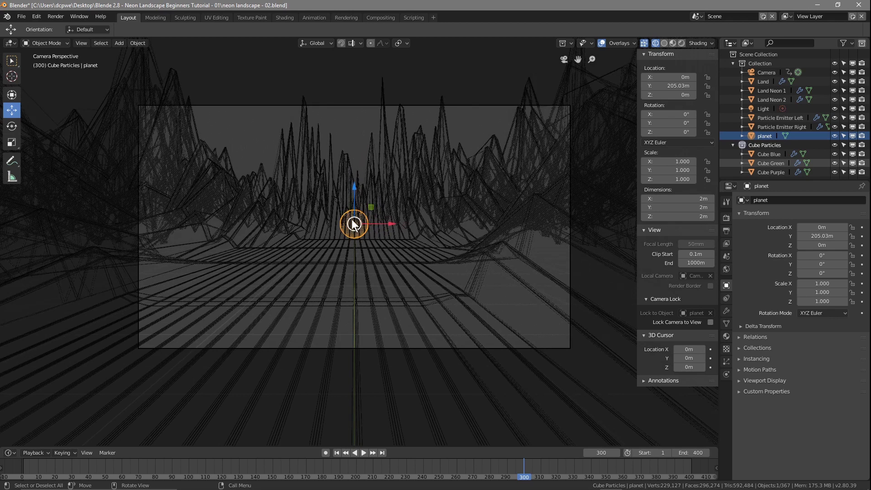
{"action": "left_click_drag", "start_coordinate": [353, 186], "coordinate": [348, 116]}
{"action": "key", "text": "s"}
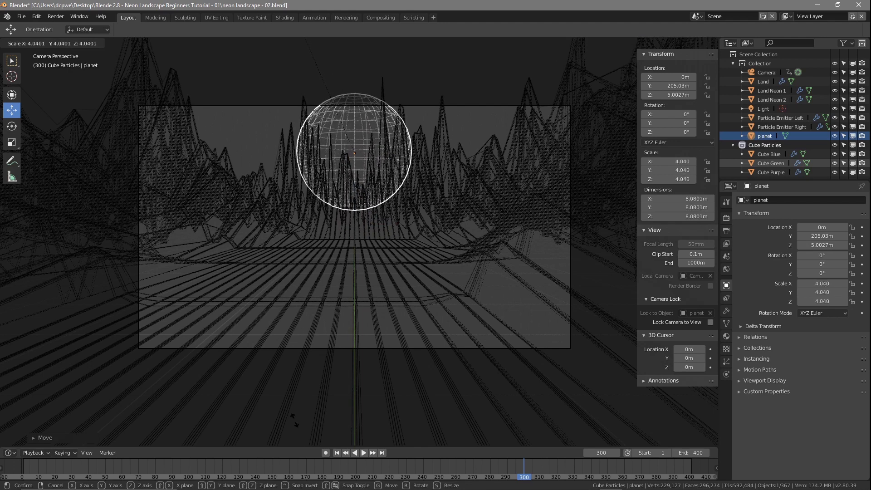
{"action": "left_click", "coordinate": [289, 394]}
Move the planet to about -6.70 m in X and 3.24 m in Z, fine-tuning its height in rendered shading.
{"action": "key", "text": "g"}
{"action": "key", "text": "x"}
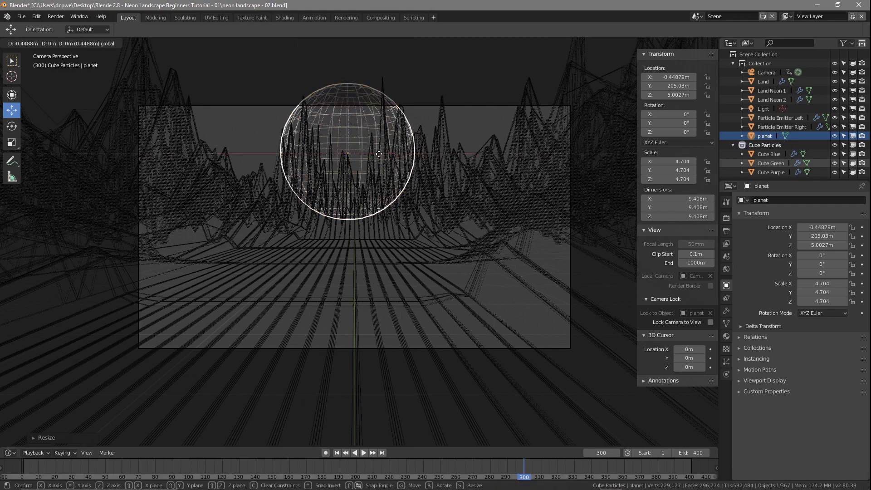
{"action": "left_click", "coordinate": [293, 164]}
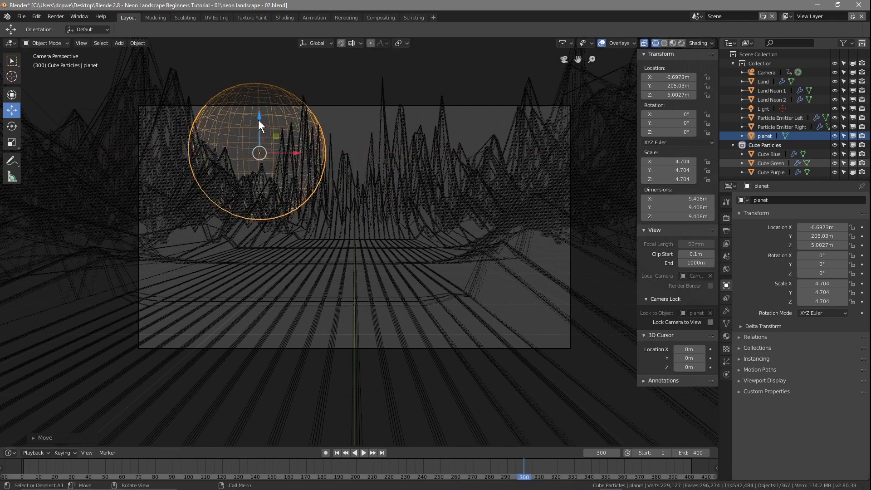
{"action": "key", "text": "g"}
{"action": "key", "text": "z"}
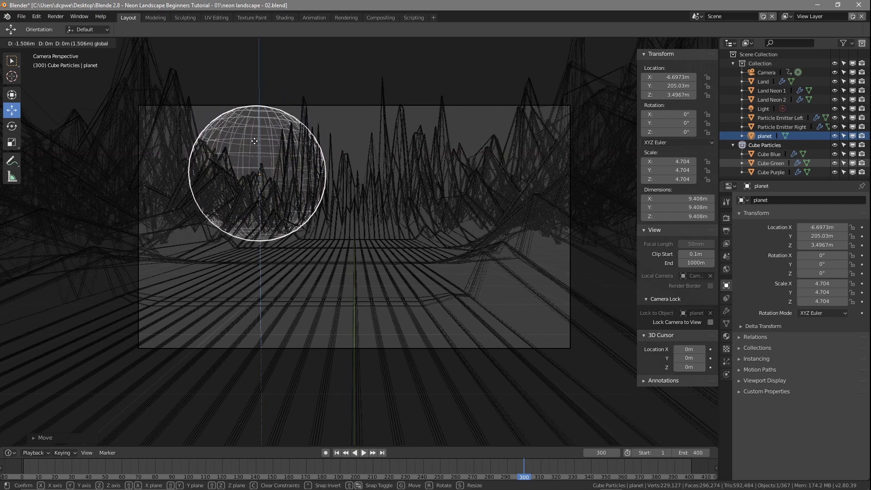
{"action": "left_click", "coordinate": [254, 143]}
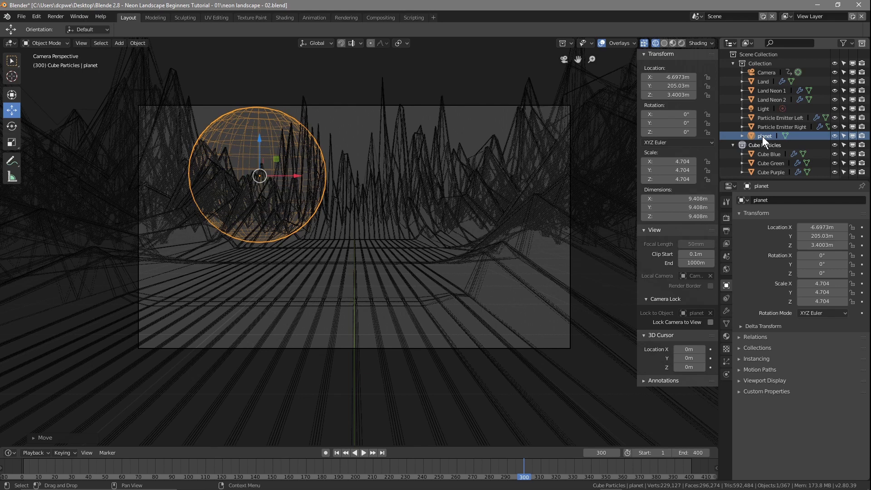
{"action": "left_click", "coordinate": [681, 42]}
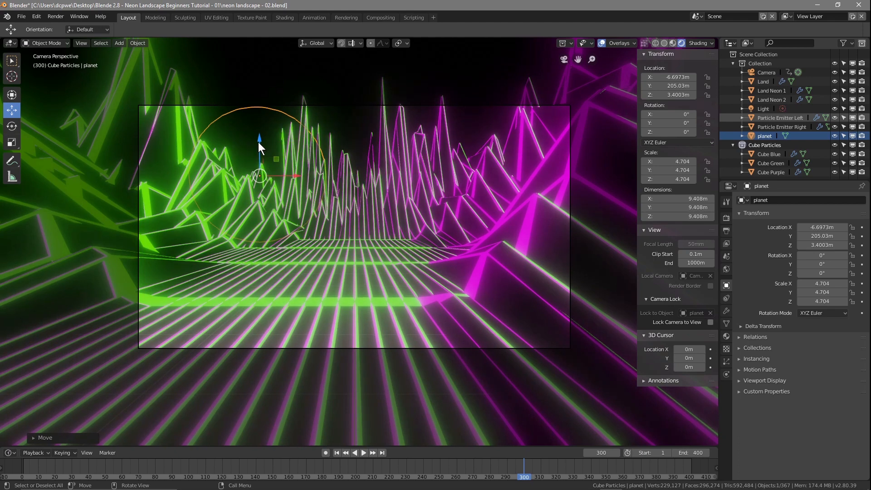
{"action": "left_click_drag", "start_coordinate": [259, 139], "coordinate": [260, 141]}
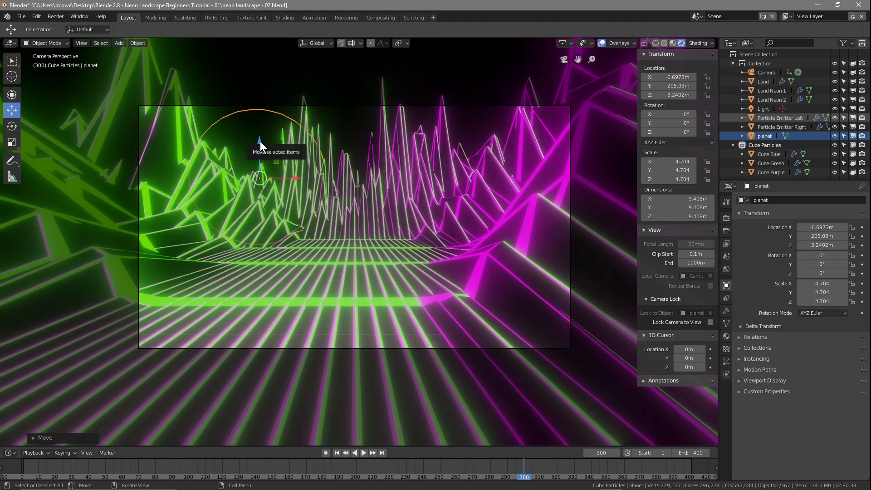
Give the planet a new material with an Emission surface in orange (R 1.000, G 0.106, B 0.000).
{"action": "left_click", "coordinate": [725, 336]}
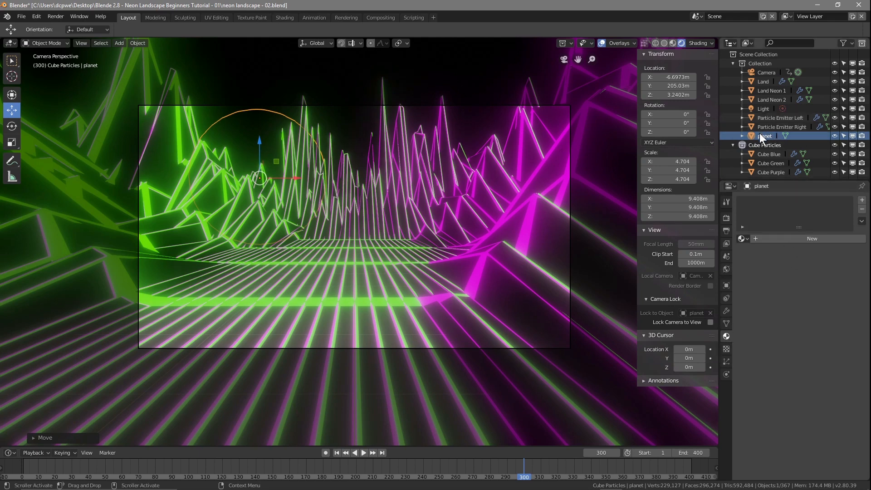
{"action": "left_click", "coordinate": [798, 238]}
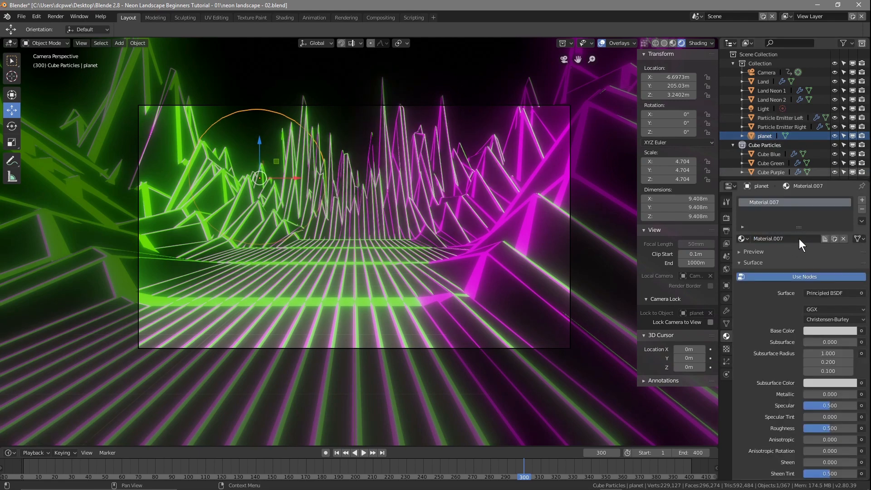
{"action": "left_click", "coordinate": [827, 294]}
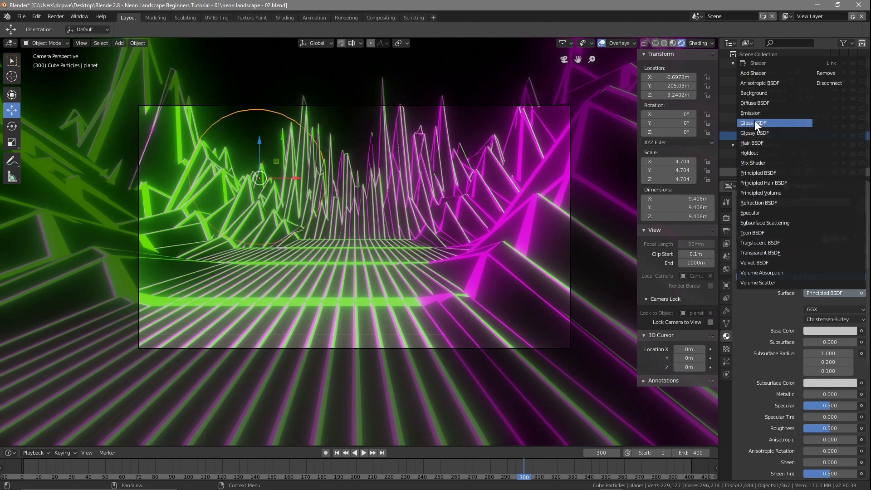
{"action": "left_click", "coordinate": [750, 114]}
{"action": "left_click", "coordinate": [812, 310]}
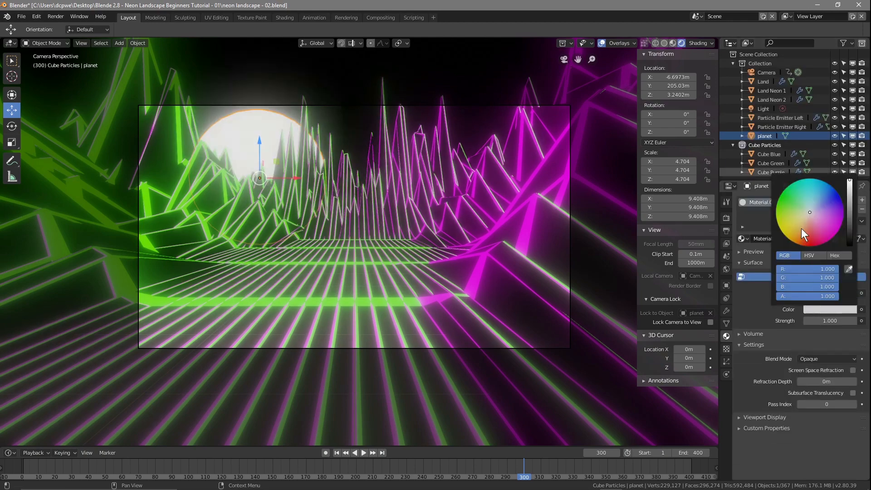
{"action": "left_click_drag", "start_coordinate": [809, 213], "coordinate": [796, 243]}
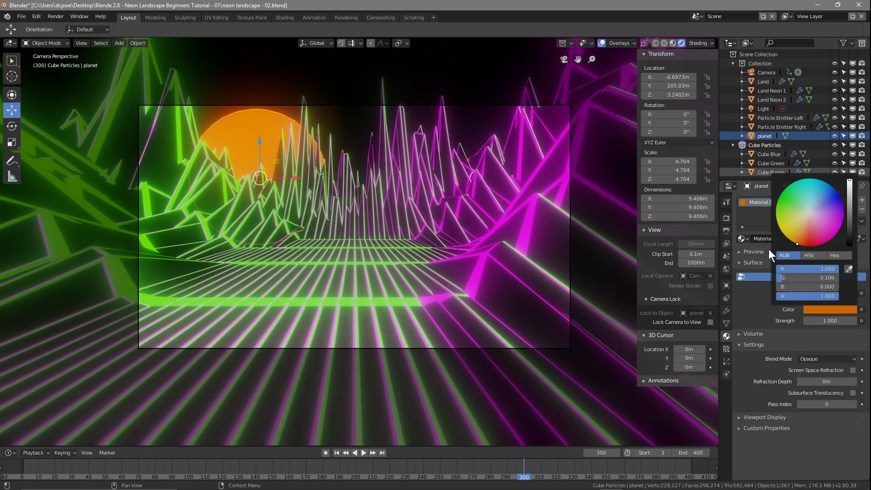
Add a Wireframe modifier with a thickness of 0.006 to the planet and check it in a test render.
{"action": "left_click", "coordinate": [726, 312]}
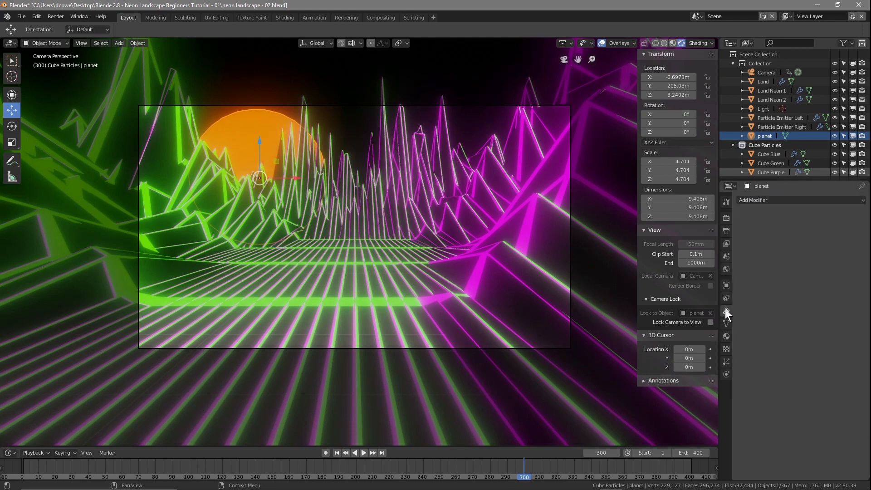
{"action": "left_click", "coordinate": [781, 203]}
{"action": "left_click", "coordinate": [712, 366]}
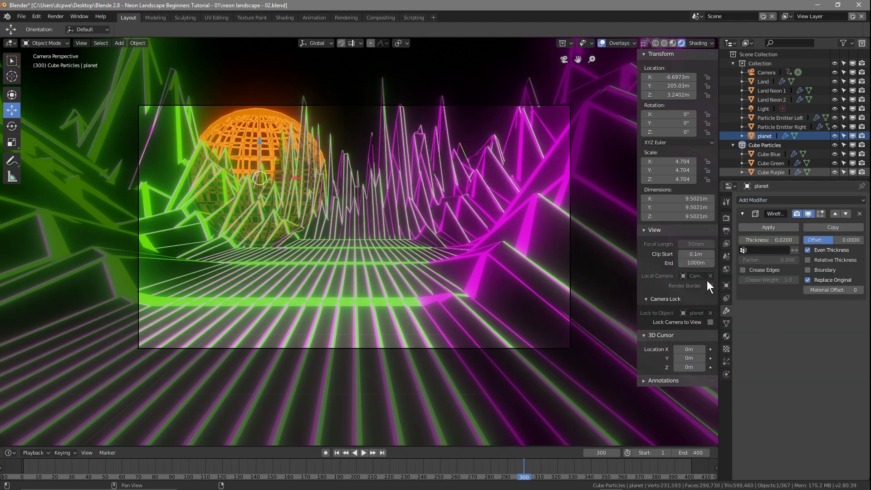
{"action": "left_click_drag", "start_coordinate": [768, 239], "coordinate": [753, 239]}
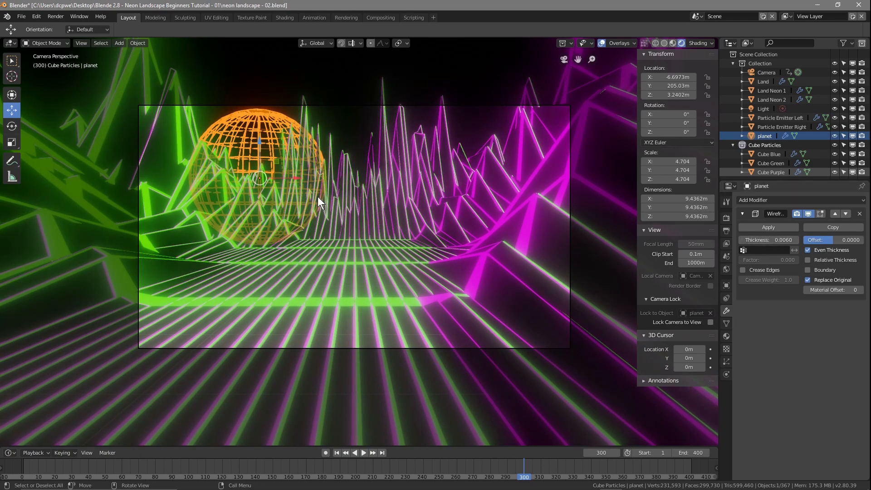
{"action": "key", "text": "F12"}
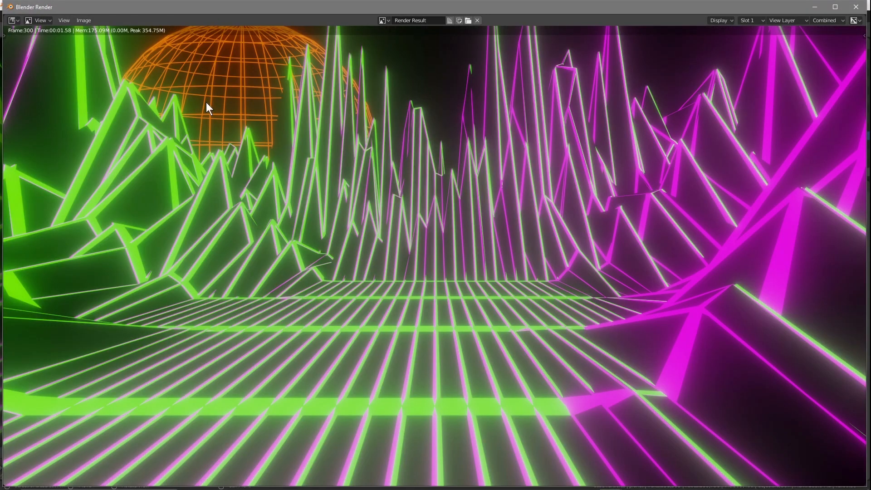
{"action": "left_click", "coordinate": [855, 6]}
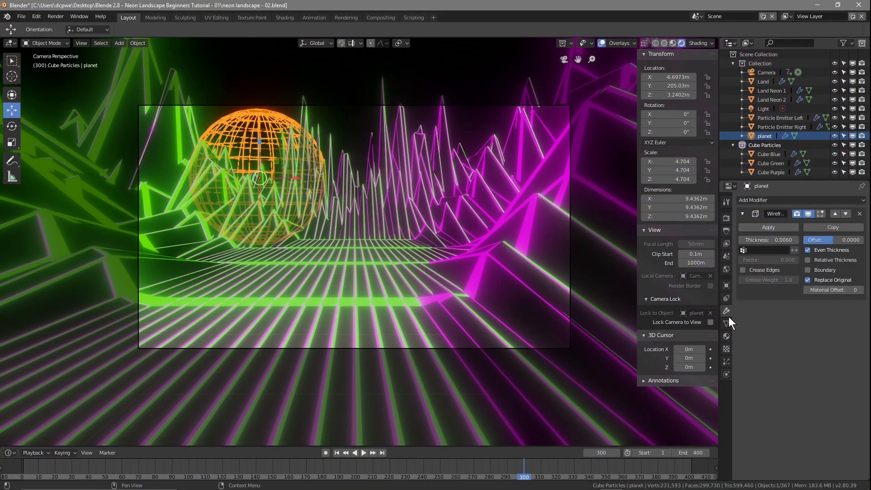
Set the planet material's emission strength to 10 and render the frame again.
{"action": "left_click", "coordinate": [726, 336]}
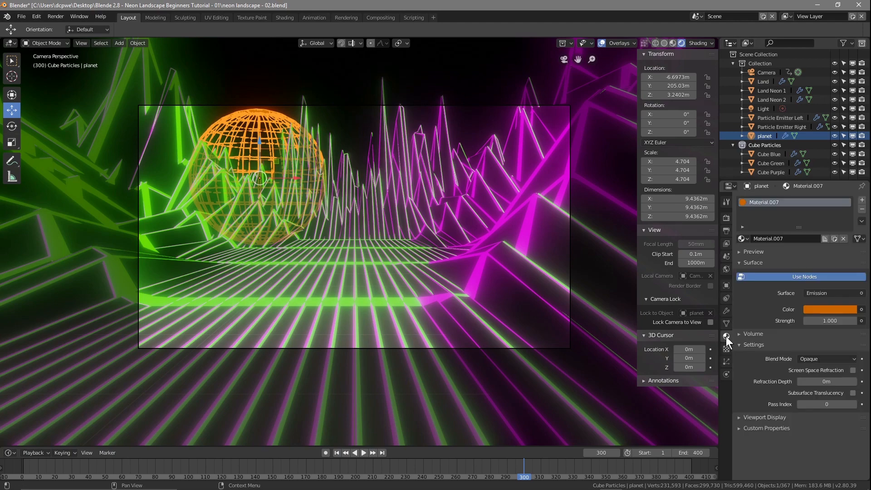
{"action": "left_click", "coordinate": [812, 321]}
{"action": "type", "text": "10"}
{"action": "key", "text": "Return"}
{"action": "key", "text": "F12"}
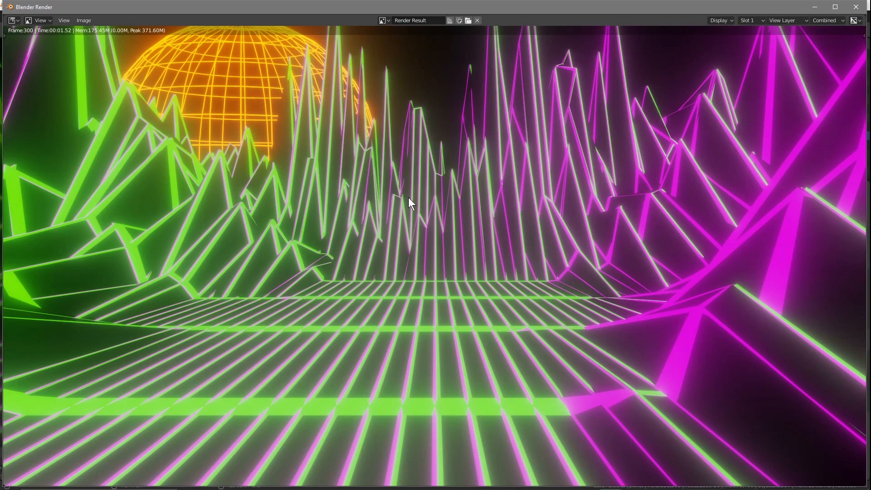
Scrub the animation back to frame 232 and render that frame to check how the distant planet shows between the mountains.
{"action": "left_click", "coordinate": [855, 7]}
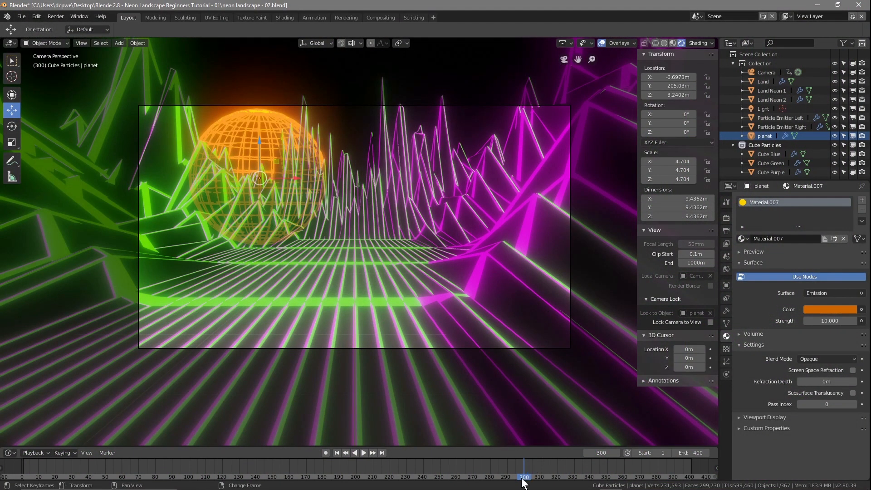
{"action": "left_click_drag", "start_coordinate": [523, 481], "coordinate": [409, 472]}
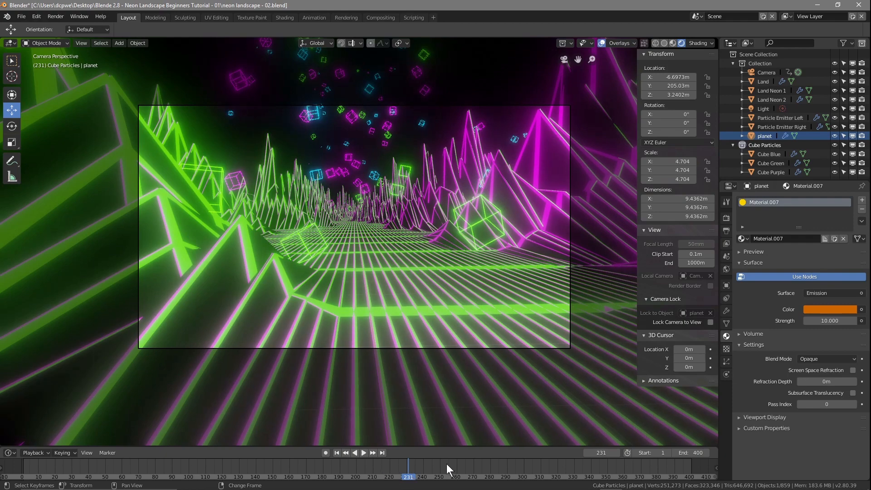
{"action": "left_click", "coordinate": [616, 453]}
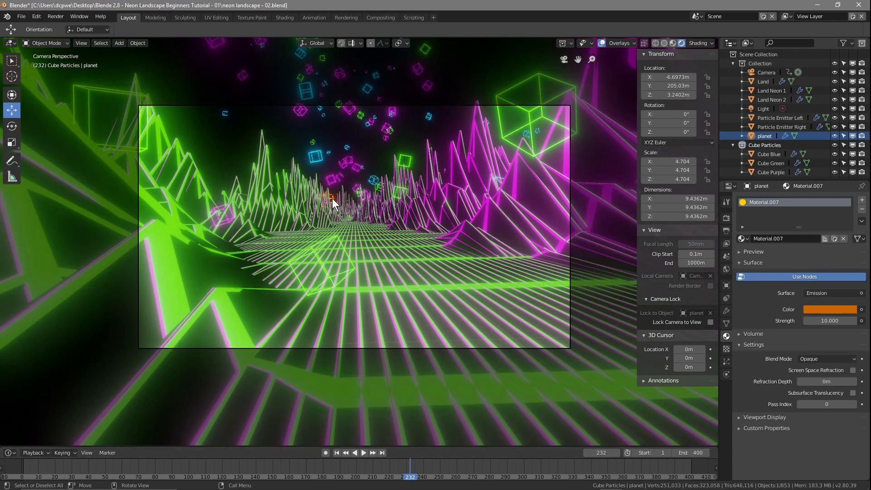
{"action": "key", "text": "F12"}
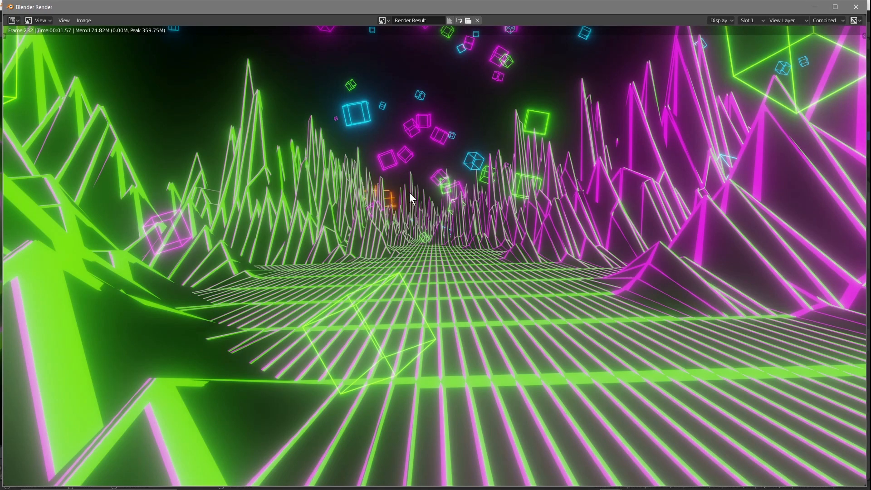
{"action": "left_click", "coordinate": [856, 7]}
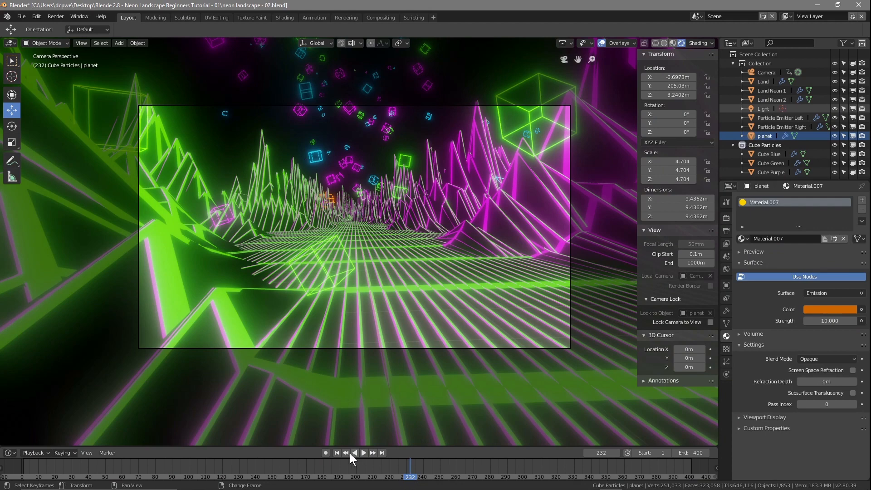
Enable auto keying and insert a Rotation keyframe on the planet at frame 230.
{"action": "left_click", "coordinate": [587, 452]}
{"action": "left_click", "coordinate": [586, 452]}
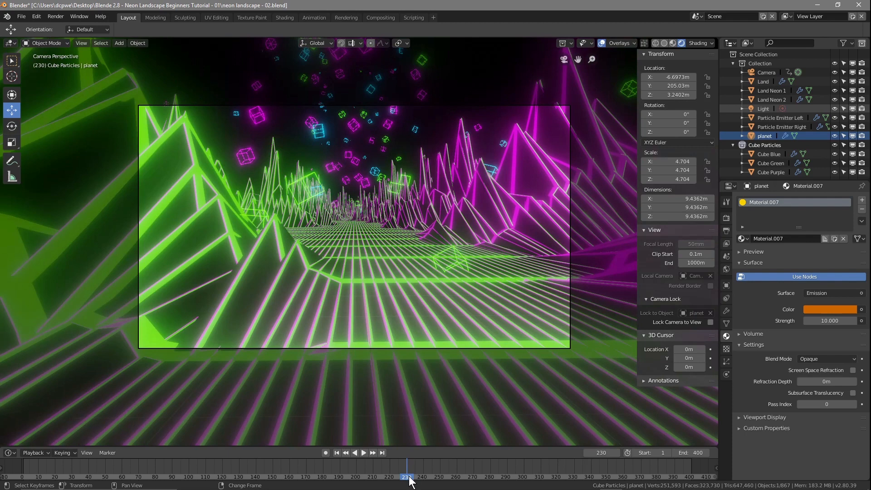
{"action": "left_click", "coordinate": [326, 452]}
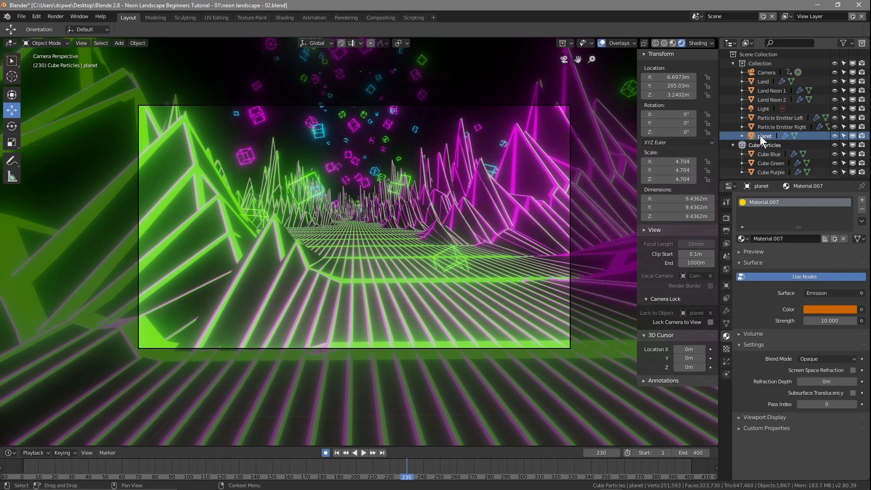
{"action": "key", "text": "i"}
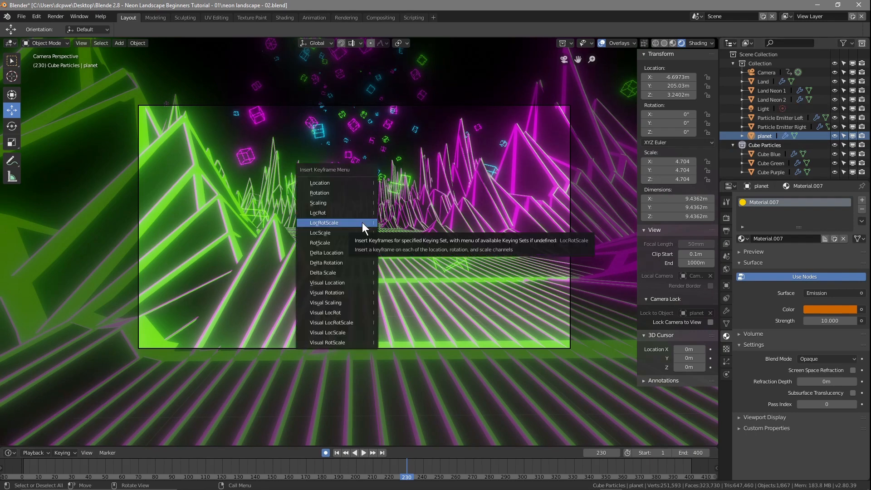
{"action": "left_click", "coordinate": [327, 192]}
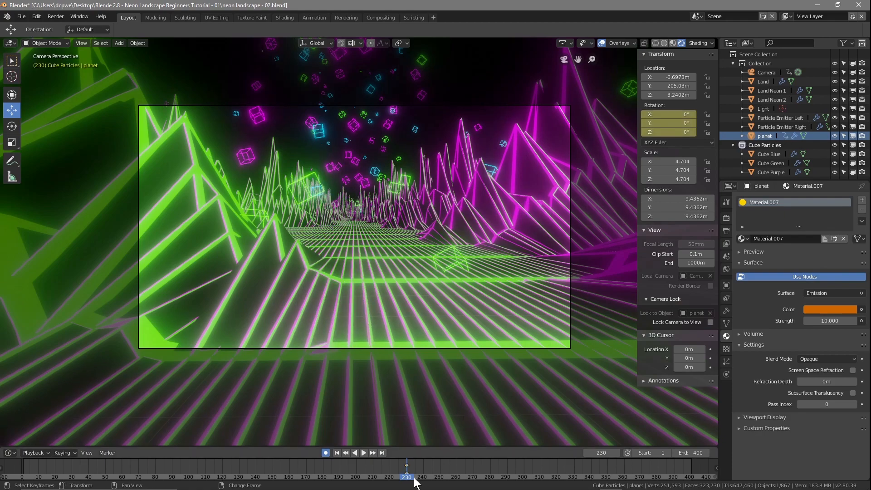
Keyframe the planet's Z rotation at 90° on frame 400.
{"action": "key", "text": "space"}
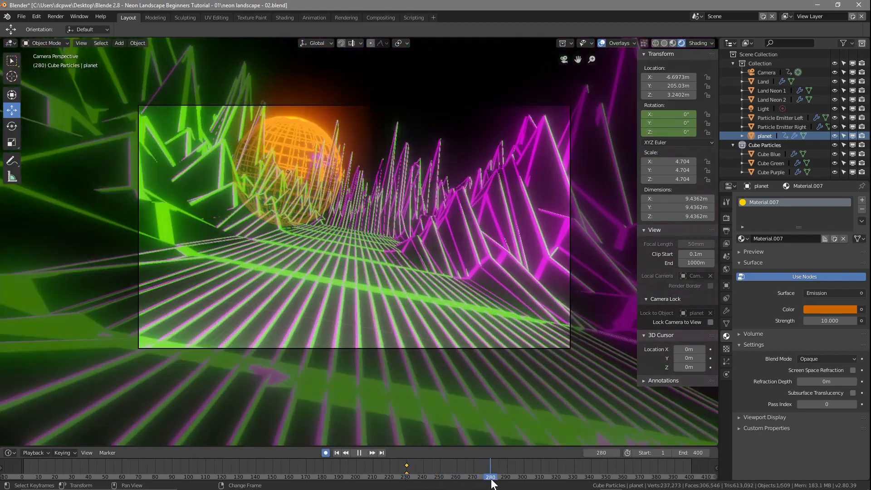
{"action": "right_click_drag", "start_coordinate": [491, 480], "coordinate": [524, 473]}
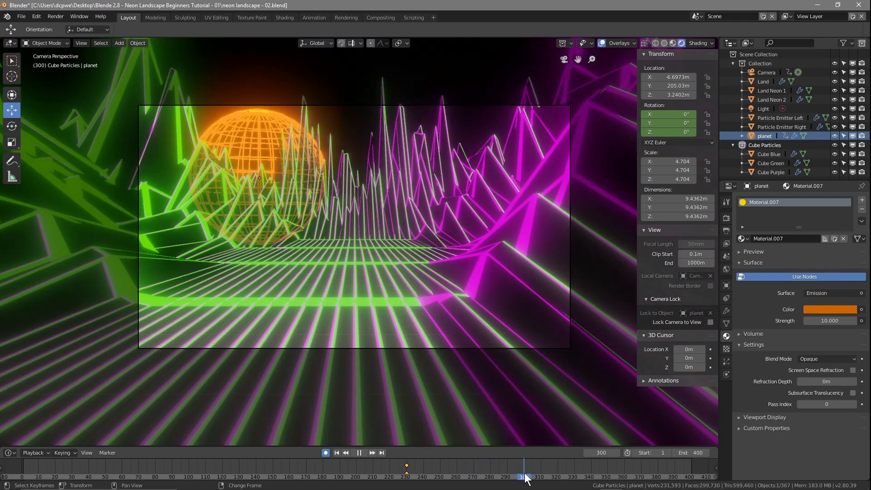
{"action": "right_click_drag", "start_coordinate": [525, 476], "coordinate": [692, 460]}
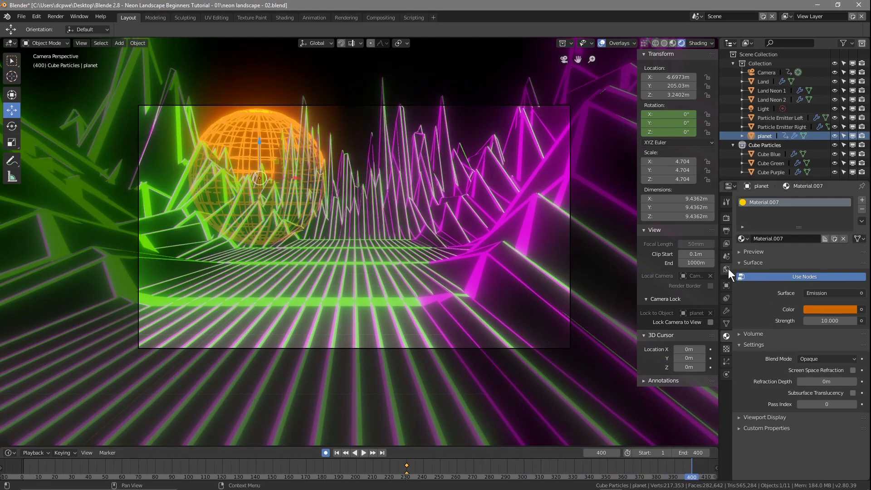
{"action": "left_click", "coordinate": [726, 285]}
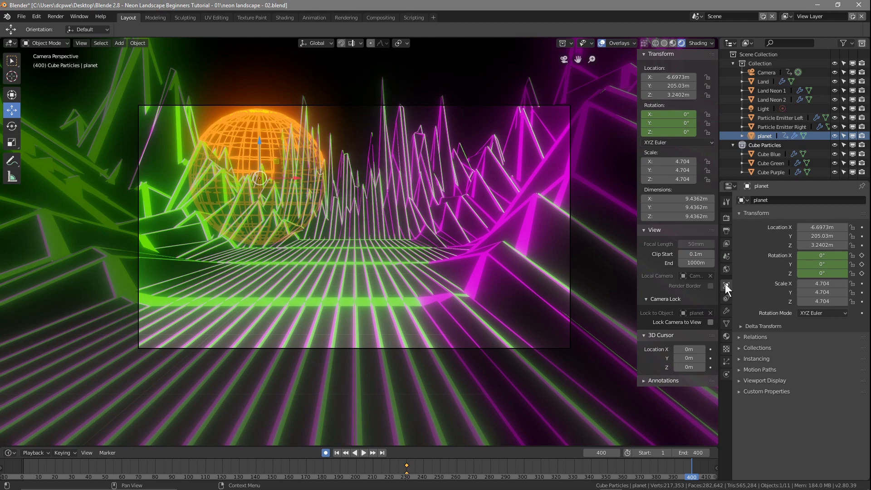
{"action": "left_click", "coordinate": [821, 274]}
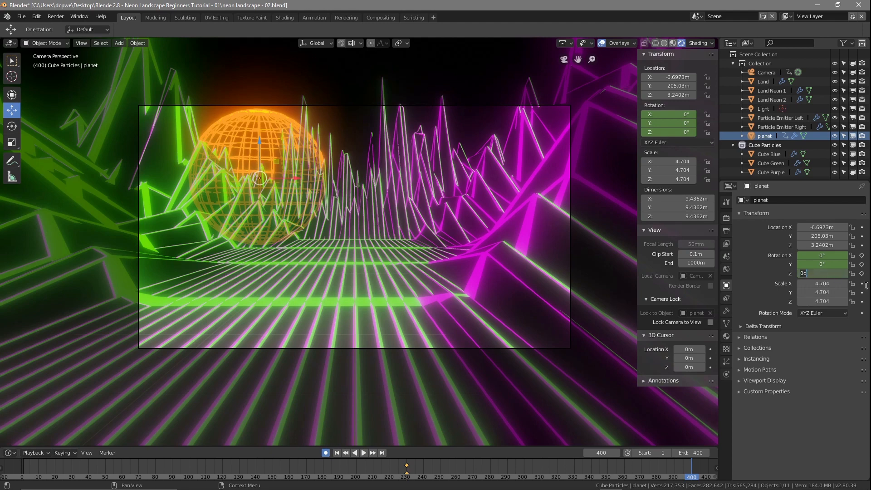
{"action": "type", "text": "90"}
{"action": "key", "text": "Return"}
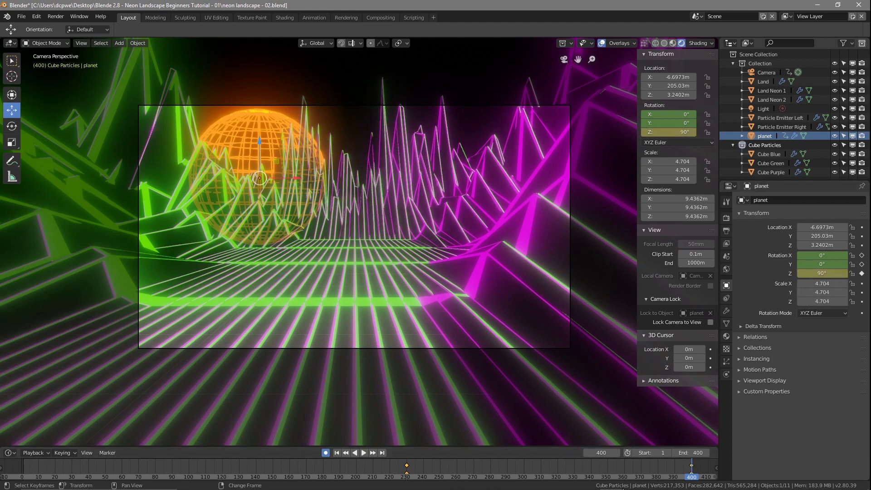
Turn off auto keying and play the animation from frame 200 to check the planet's rotation.
{"action": "left_click_drag", "start_coordinate": [687, 482], "coordinate": [356, 465]}
{"action": "left_click", "coordinate": [326, 453]}
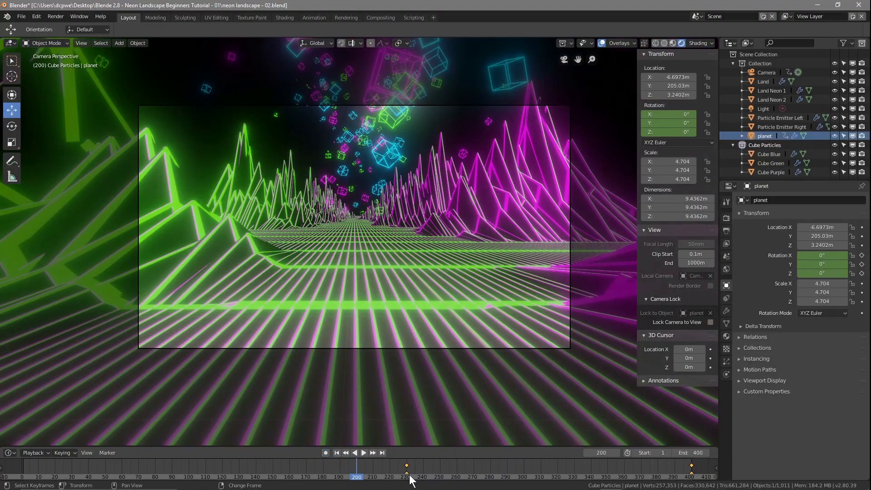
{"action": "left_click", "coordinate": [364, 454]}
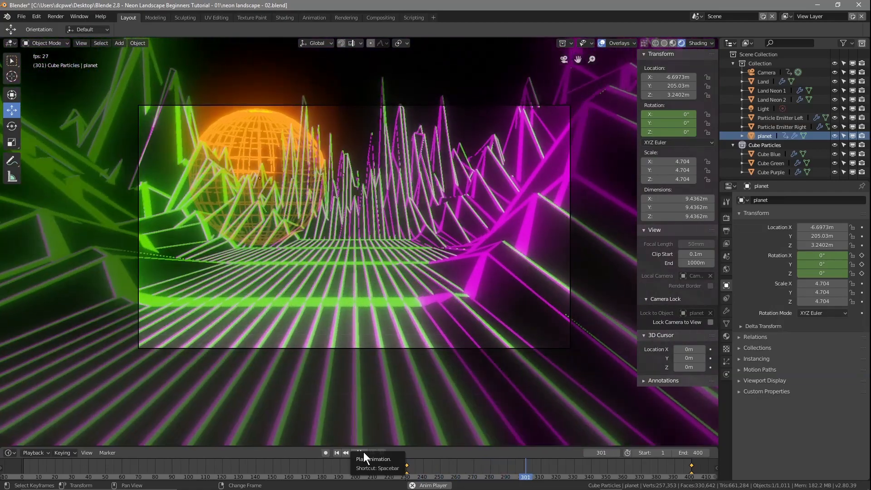
{"action": "left_click", "coordinate": [363, 452]}
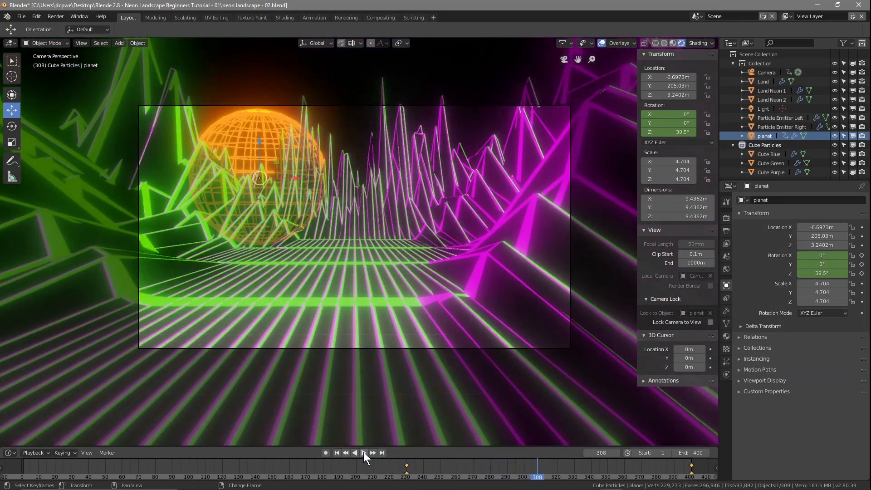
Render frame 308 to check the rotated planet, and save the file.
{"action": "key", "text": "F12"}
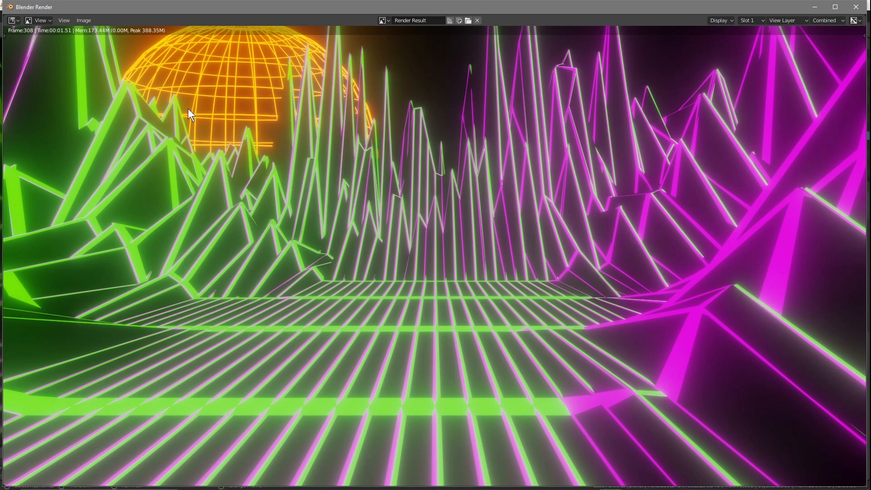
{"action": "left_click", "coordinate": [856, 6]}
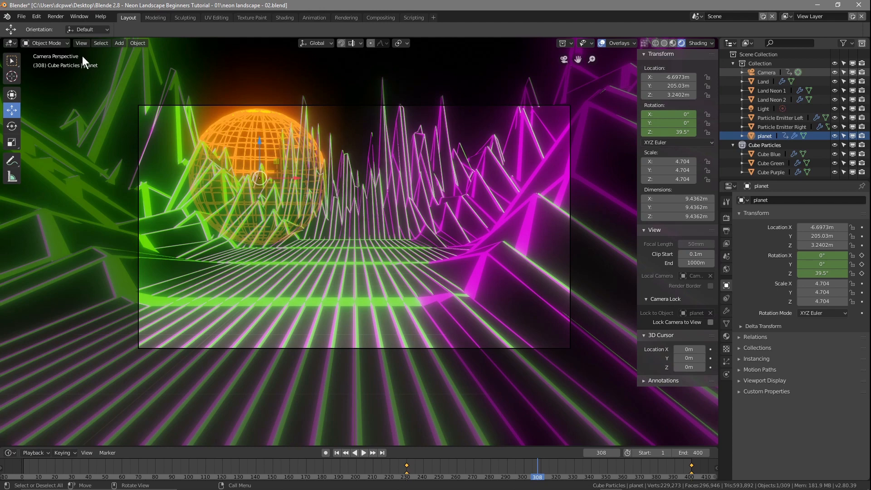
{"action": "left_click", "coordinate": [21, 17]}
{"action": "left_click", "coordinate": [35, 89]}
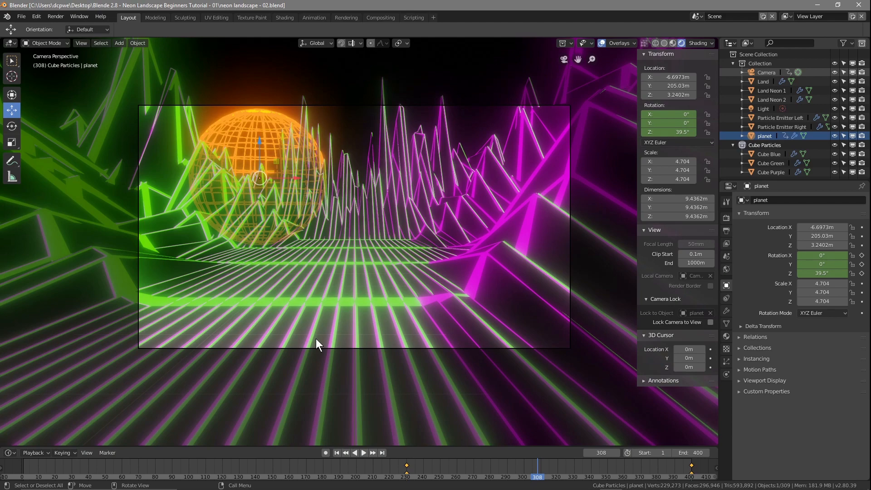
Add a point light in wireframe top view and move it along Y to about 189 m, near the landscape's far end.
{"action": "key", "text": "shift"}
{"action": "key", "text": "KP_7"}
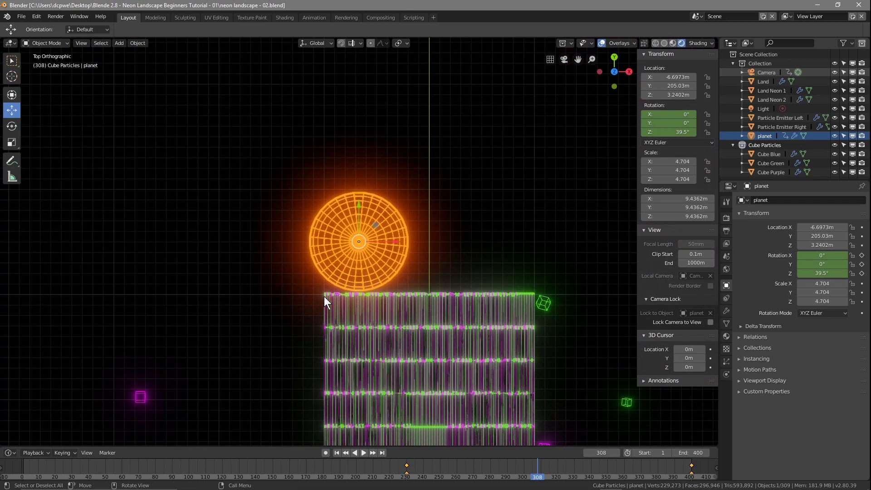
{"action": "scroll", "coordinate": [323, 296], "scroll_direction": "down", "scroll_amount": 10}
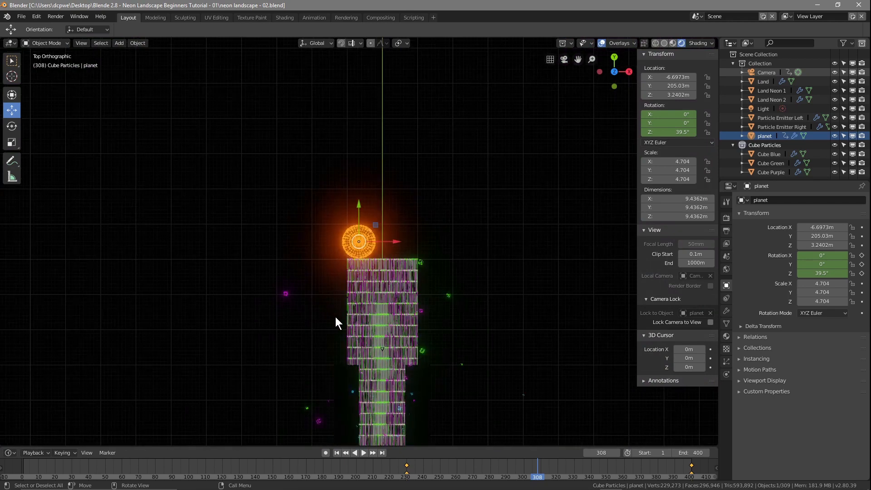
{"action": "left_click", "coordinate": [655, 43]}
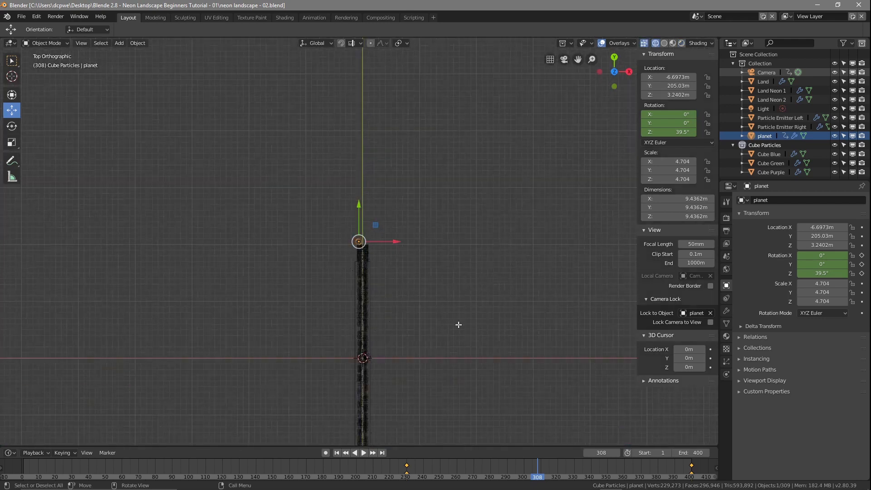
{"action": "key", "text": "shift+a"}
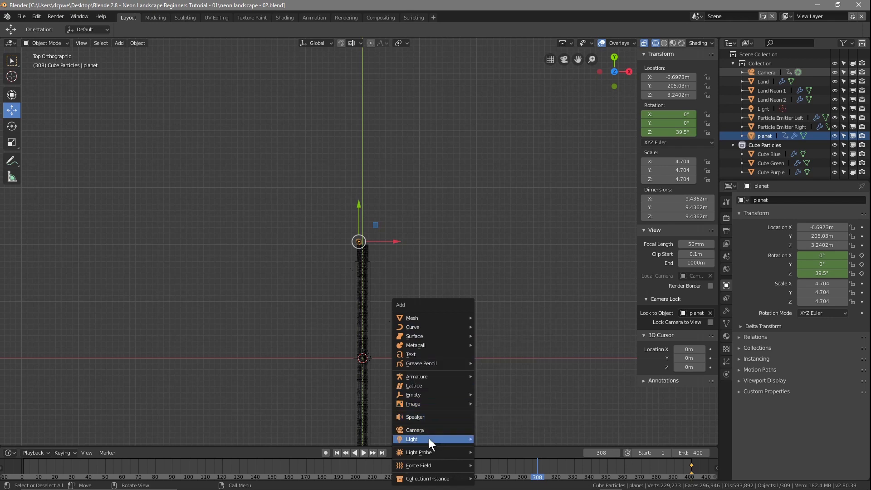
{"action": "mouse_move", "coordinate": [429, 438]}
{"action": "left_click", "coordinate": [491, 436]}
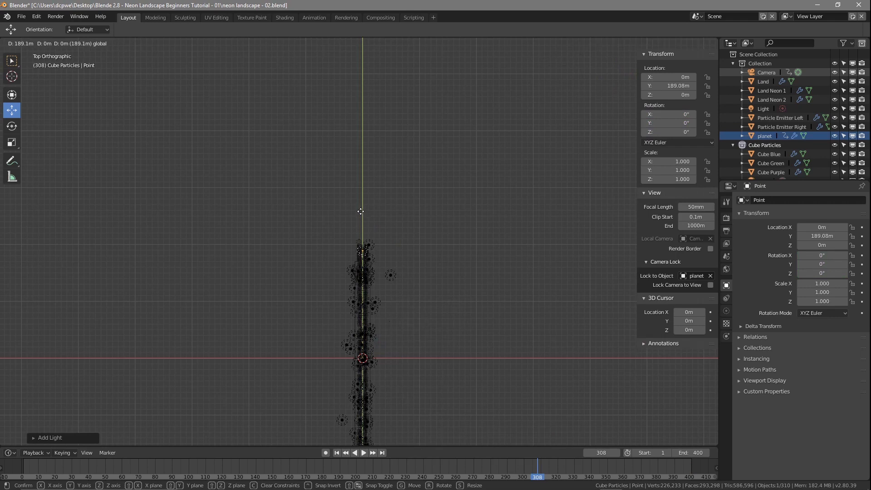
{"action": "left_click", "coordinate": [361, 211]}
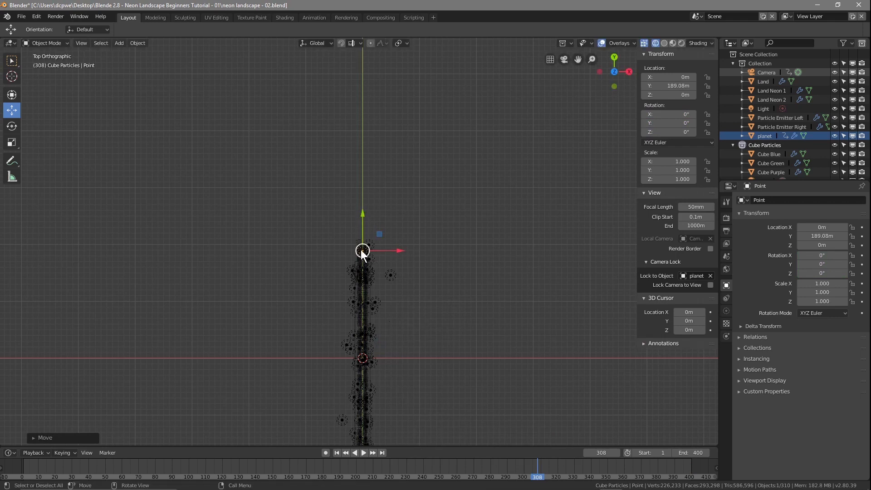
Position the point light in the rendered camera view at about X -2.53 m, Y 184.46 m and Z 0.76 m.
{"action": "key", "text": "KP_0"}
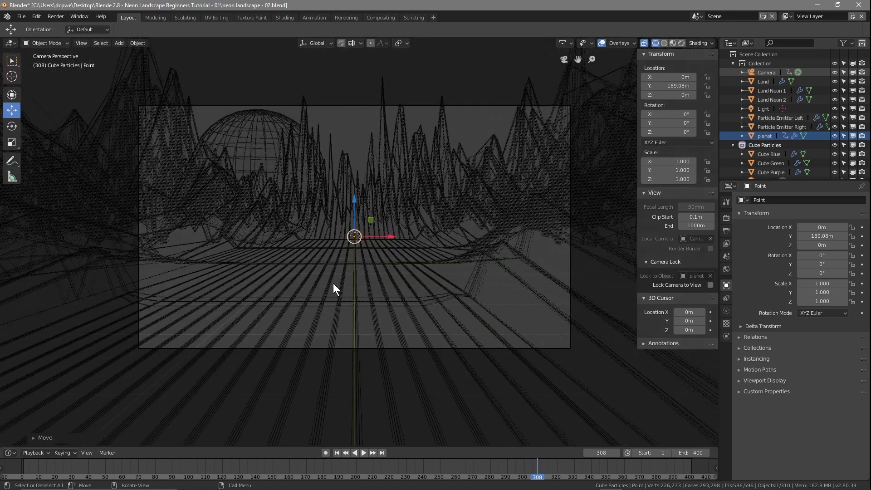
{"action": "left_click", "coordinate": [682, 42]}
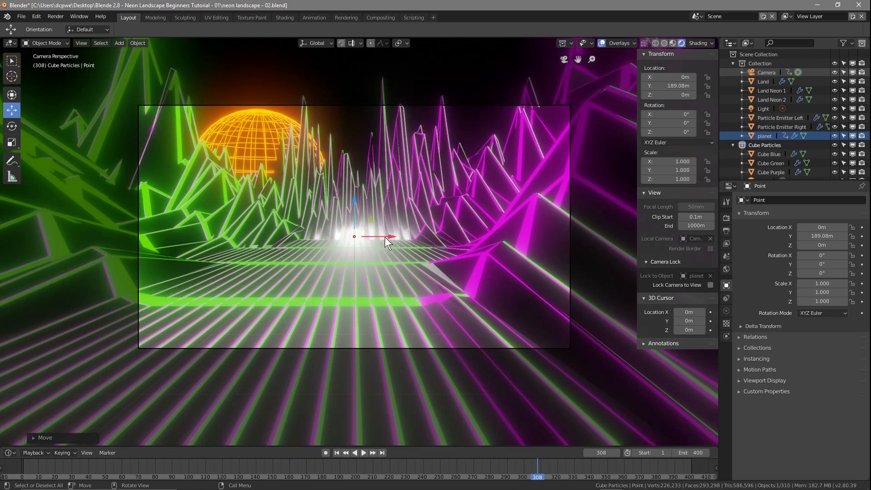
{"action": "key", "text": "g"}
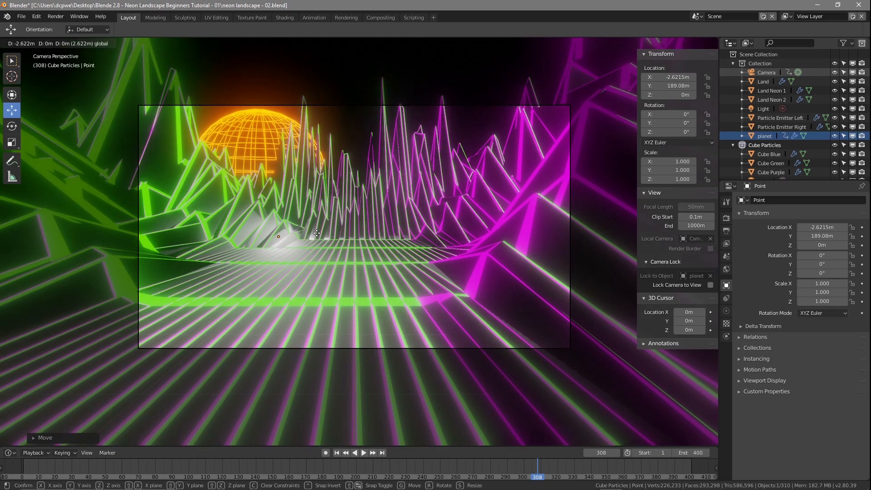
{"action": "left_click", "coordinate": [320, 233]}
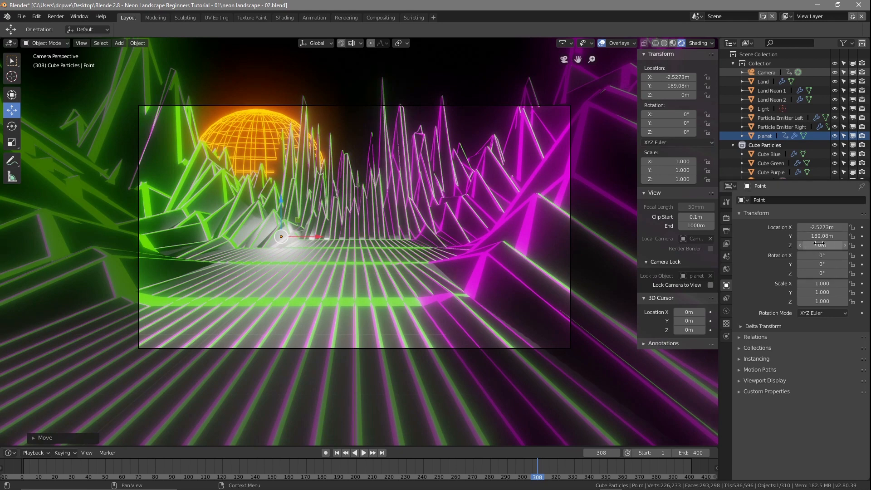
{"action": "left_click_drag", "start_coordinate": [819, 236], "coordinate": [778, 236]}
{"action": "key", "text": "g"}
{"action": "key", "text": "z"}
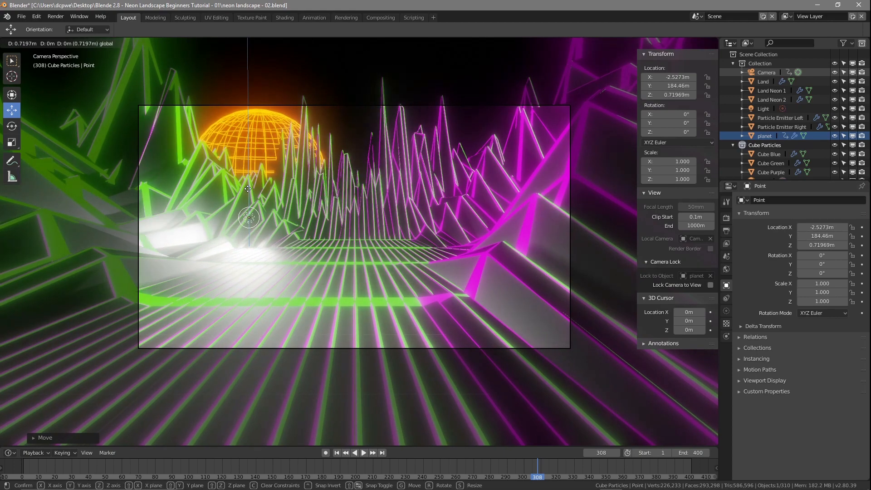
{"action": "left_click", "coordinate": [262, 200]}
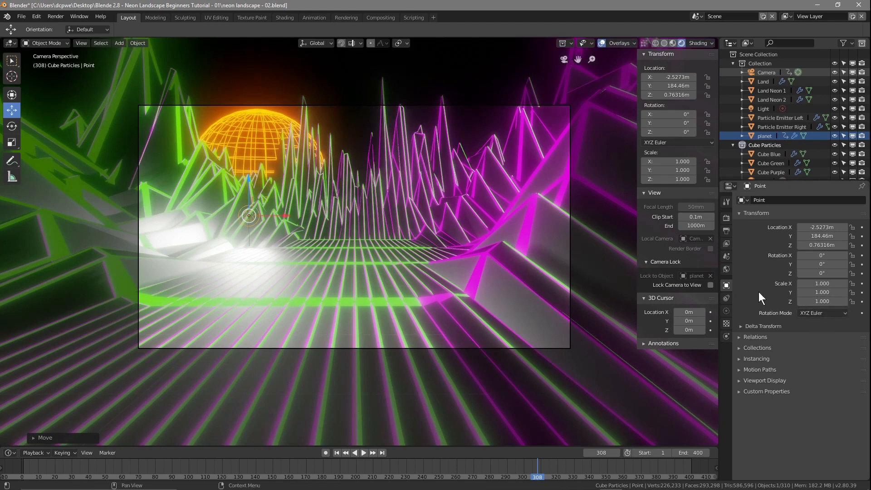
Duplicate the point light and move the copy along X to about -0.40 m.
{"action": "key", "text": "shift+d"}
{"action": "right_click", "coordinate": [495, 241]}
{"action": "key", "text": "g"}
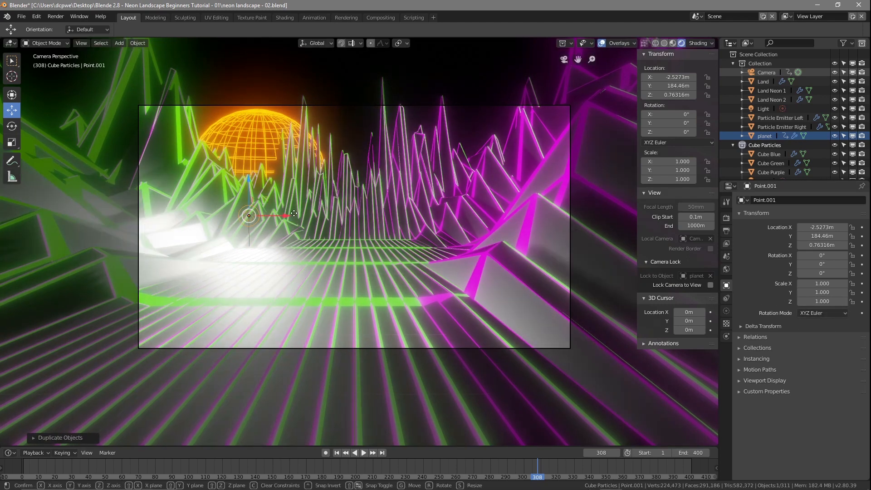
{"action": "key", "text": "x"}
{"action": "left_click", "coordinate": [376, 217]}
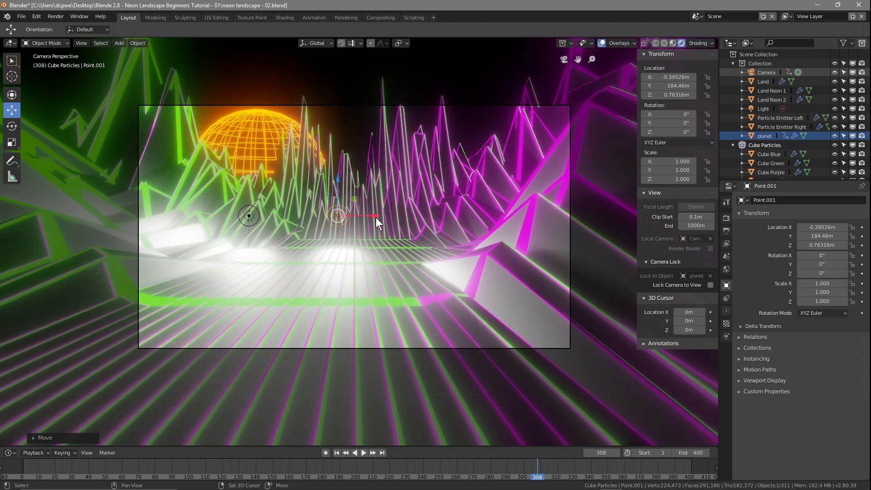
Duplicate the middle point light and move the copy along X to about 1.65 m.
{"action": "key", "text": "shift+d"}
{"action": "right_click", "coordinate": [376, 217]}
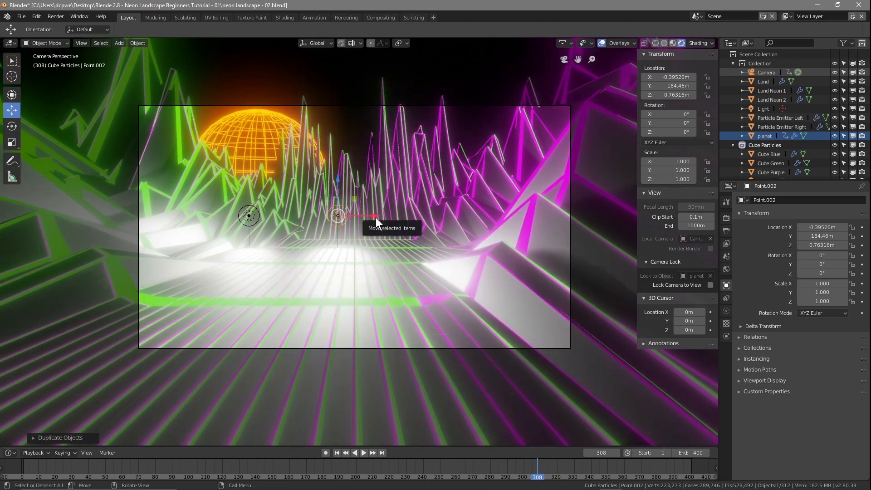
{"action": "key", "text": "g"}
{"action": "key", "text": "x"}
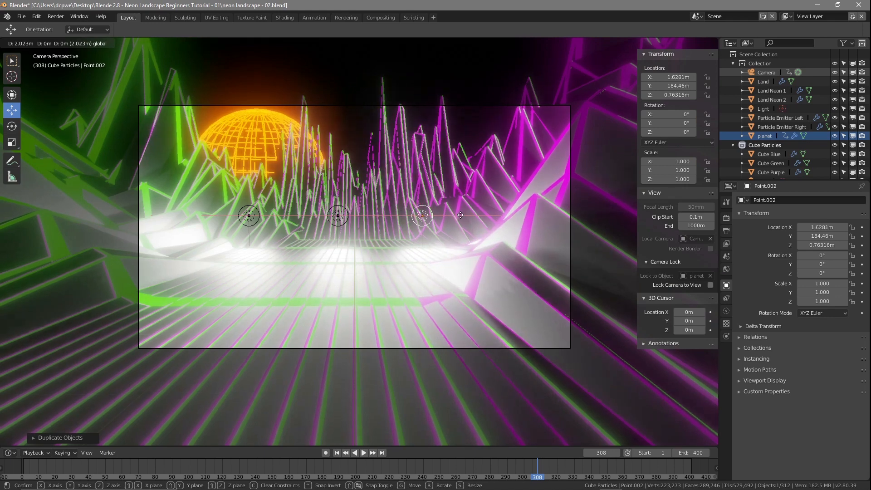
{"action": "left_click", "coordinate": [460, 217]}
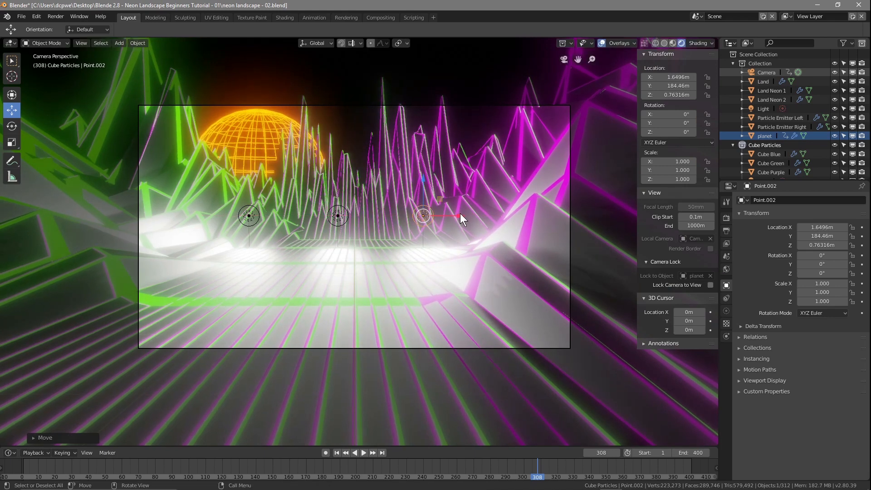
Move the three point lights from the Cube Particles collection into the main Collection.
{"action": "left_click", "coordinate": [248, 216]}
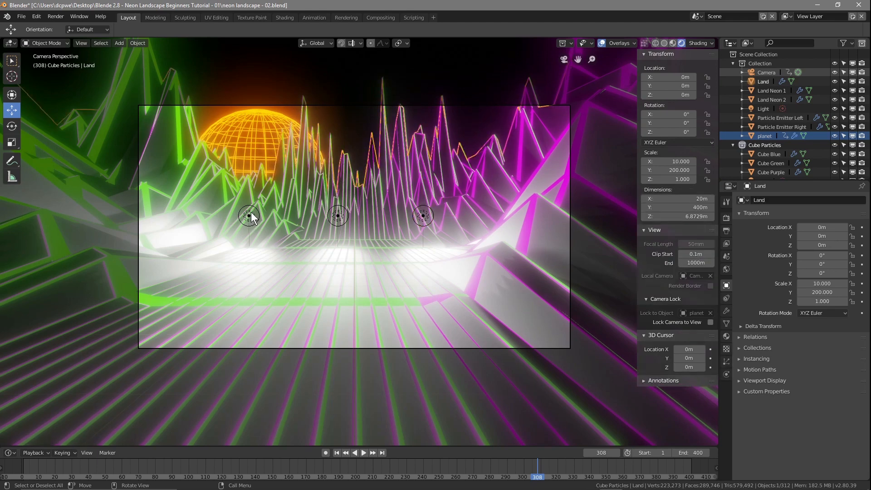
{"action": "left_click", "coordinate": [248, 216]}
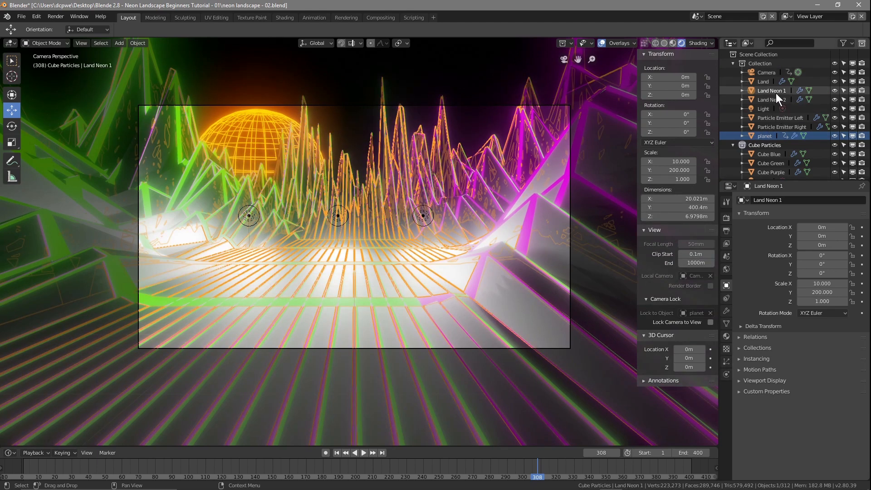
{"action": "scroll", "coordinate": [773, 153], "scroll_direction": "down", "scroll_amount": 2}
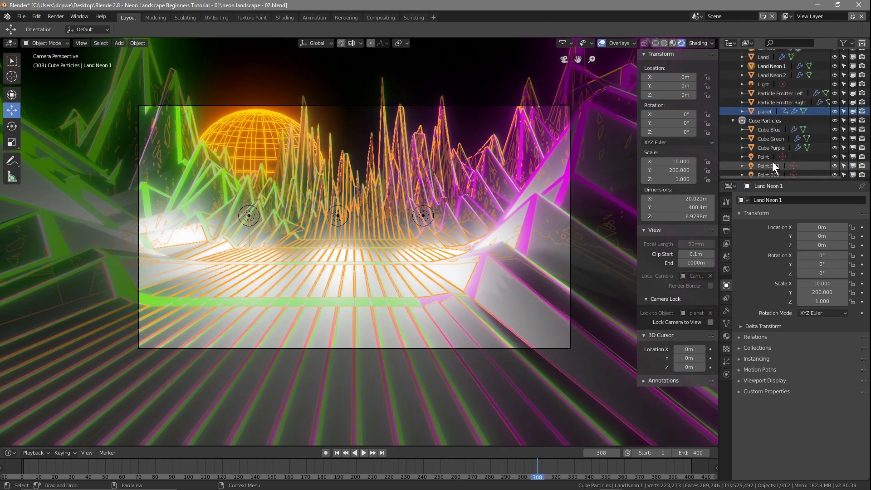
{"action": "left_click", "coordinate": [771, 156]}
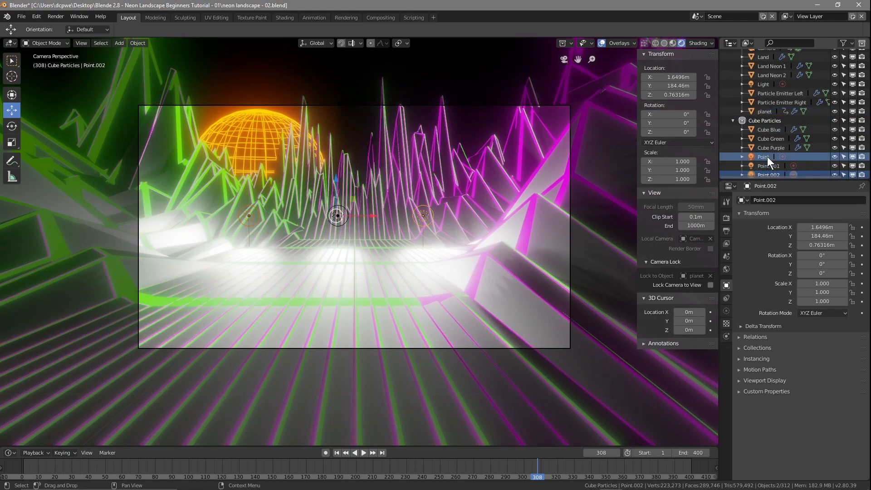
{"action": "left_click", "coordinate": [764, 166], "text": "ctrl"}
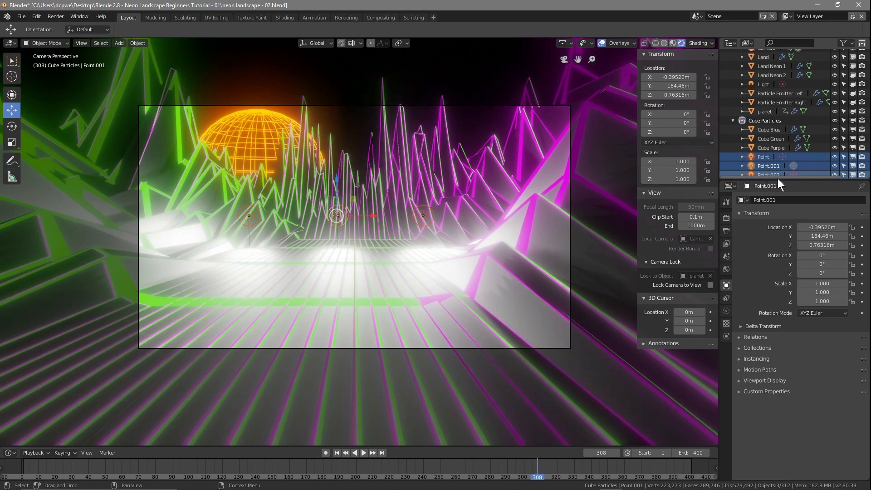
{"action": "left_click_drag", "start_coordinate": [858, 181], "coordinate": [853, 218]}
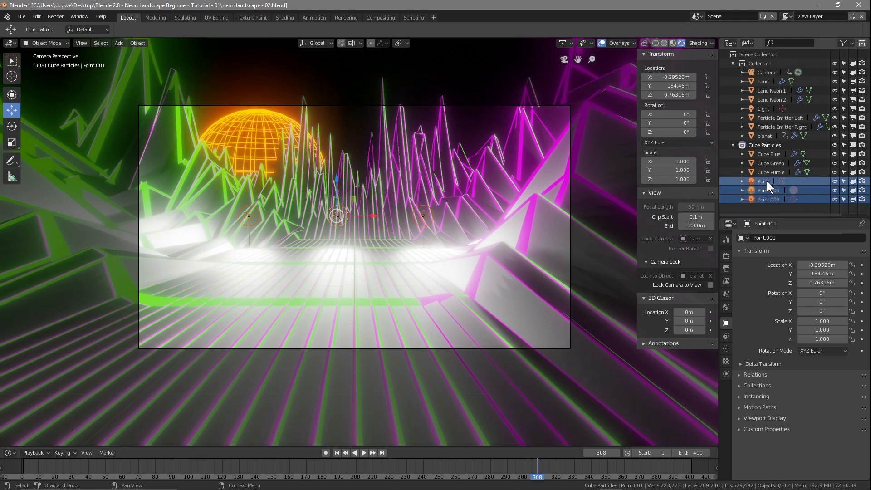
{"action": "left_click", "coordinate": [766, 182]}
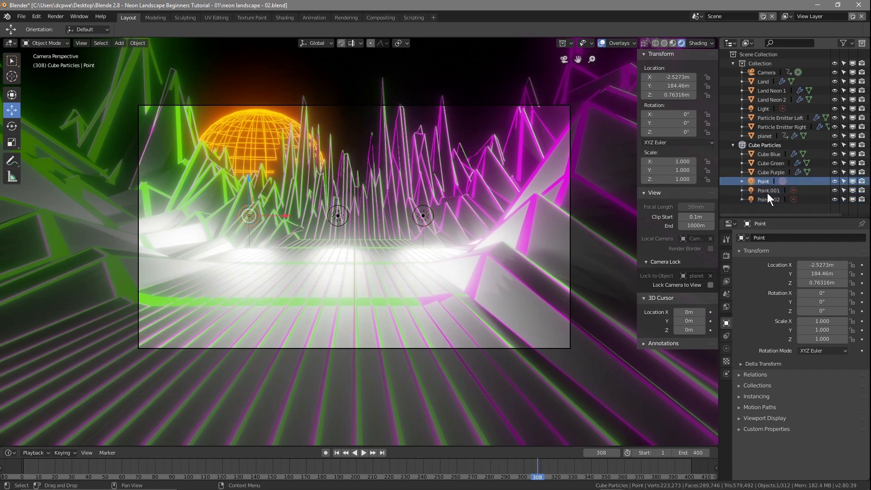
{"action": "left_click", "coordinate": [770, 190]}
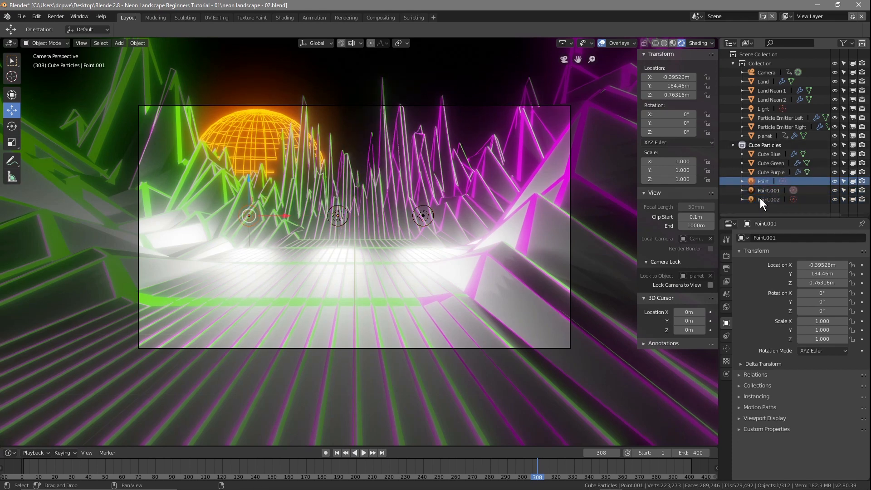
{"action": "left_click", "coordinate": [761, 190], "text": "shift"}
{"action": "left_click", "coordinate": [762, 200], "text": "shift"}
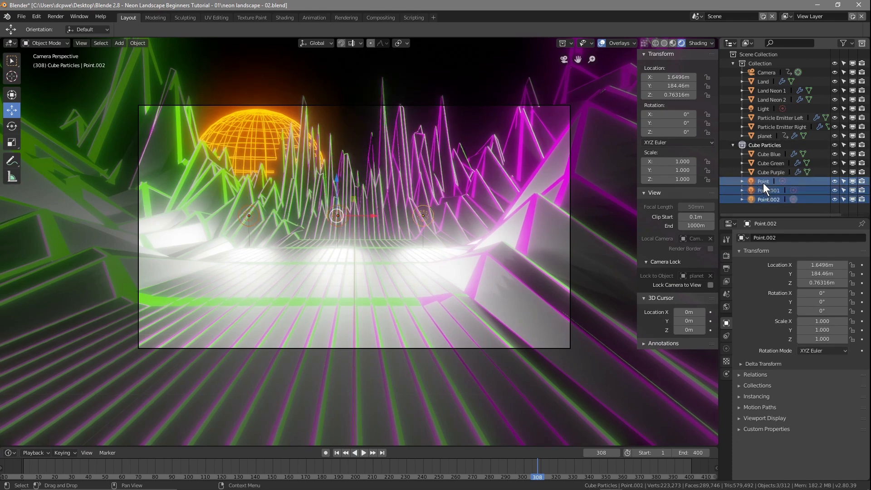
{"action": "left_click_drag", "start_coordinate": [763, 184], "coordinate": [764, 73]}
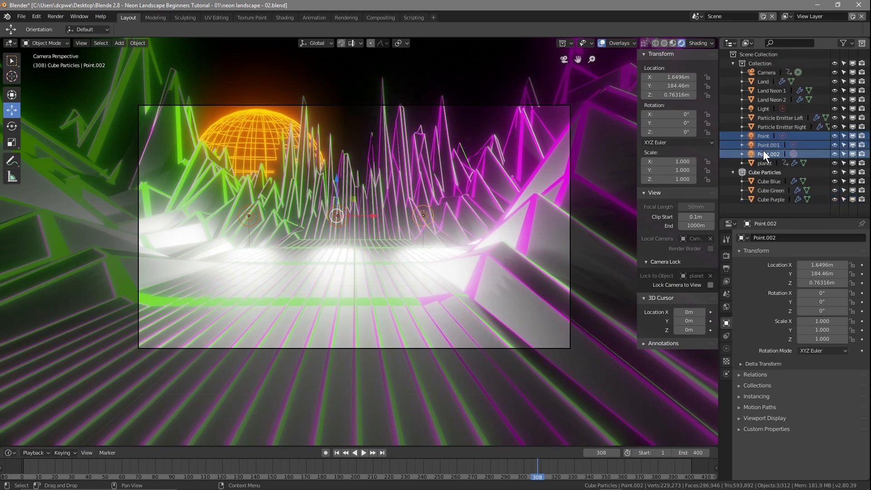
Rename the left point light as "Point Left".
{"action": "double_click", "coordinate": [763, 135]}
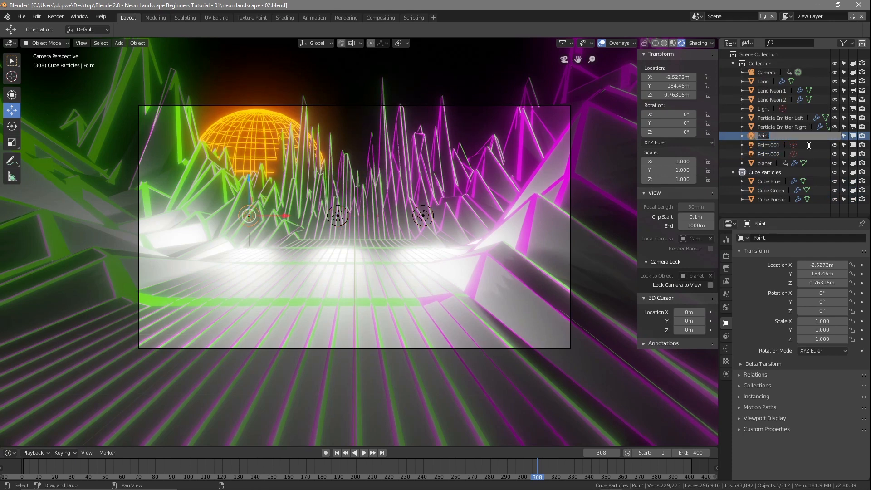
{"action": "type", "text": "Left"}
{"action": "key", "text": "Return"}
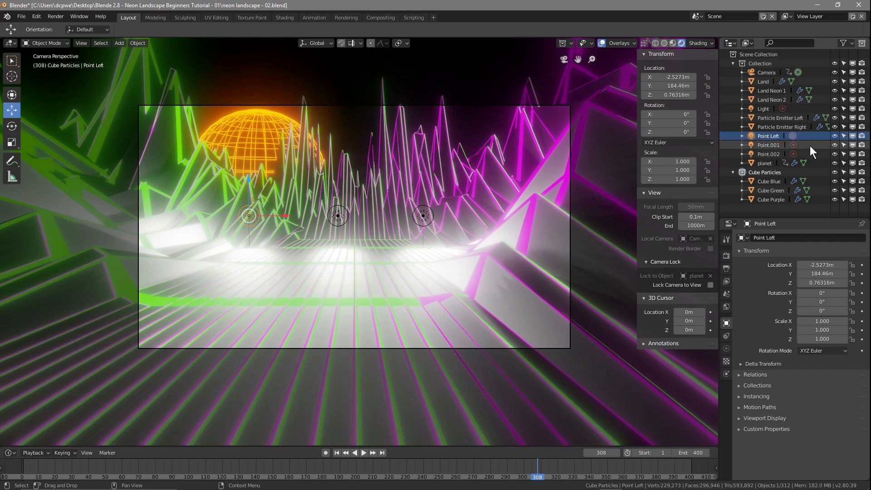
Rename the middle point light as "Point.Middle".
{"action": "left_click", "coordinate": [768, 145]}
{"action": "double_click", "coordinate": [783, 145]}
{"action": "key", "text": "BackSpace"}
{"action": "key", "text": "BackSpace"}
{"action": "key", "text": "BackSpace"}
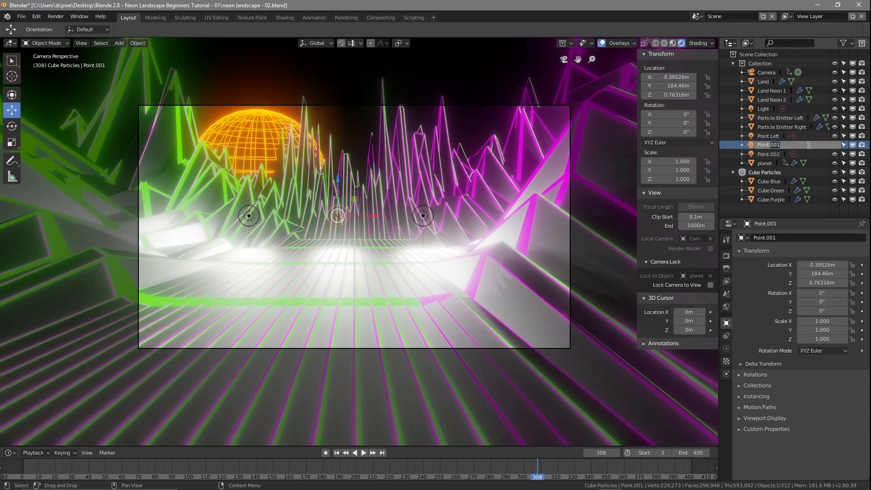
{"action": "type", "text": "Middle"}
{"action": "key", "text": "Return"}
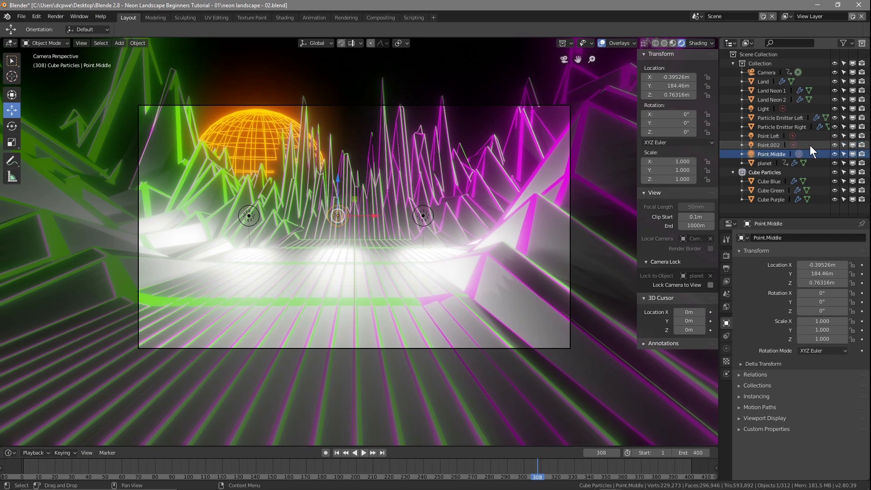
Rename the remaining point light, Point.002, as "Point Riht".
{"action": "double_click", "coordinate": [774, 145]}
{"action": "left_click_drag", "start_coordinate": [770, 145], "coordinate": [805, 145]}
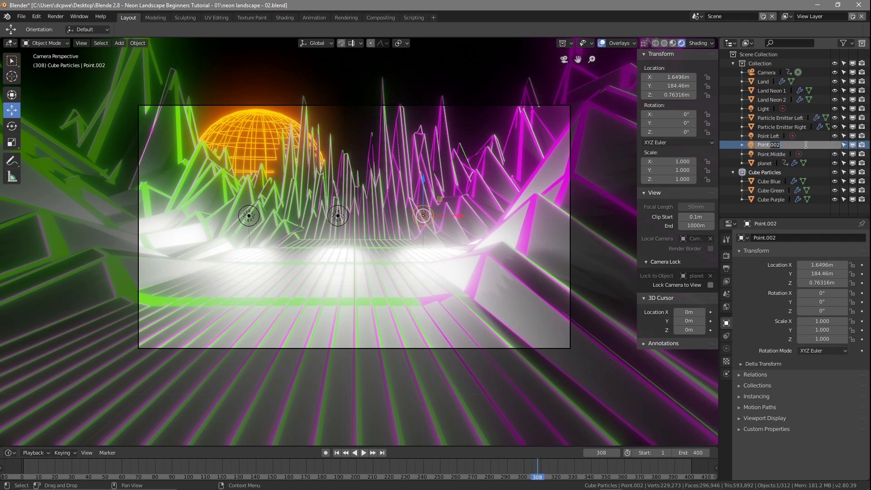
{"action": "key", "text": "BackSpace"}
{"action": "type", "text": "Riht"}
{"action": "key", "text": "Return"}
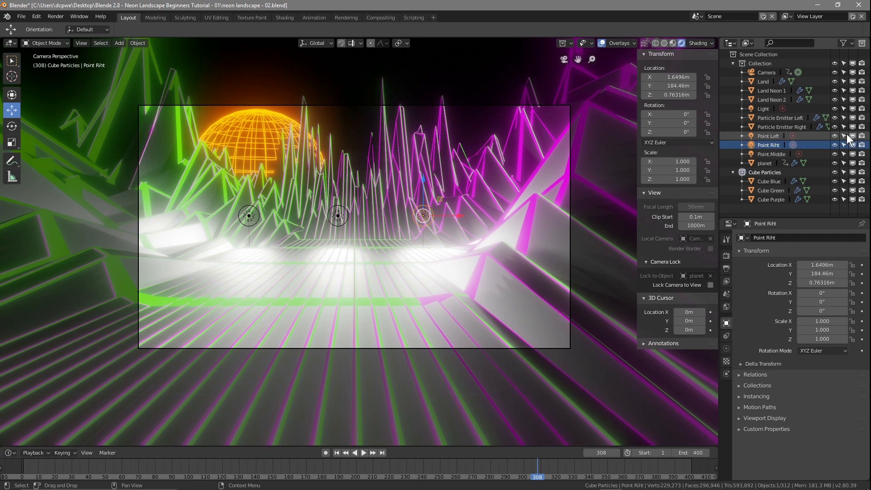
Replace the dot in the middle light's name with a space to make "Point Middle", and save the file.
{"action": "left_click", "coordinate": [772, 153]}
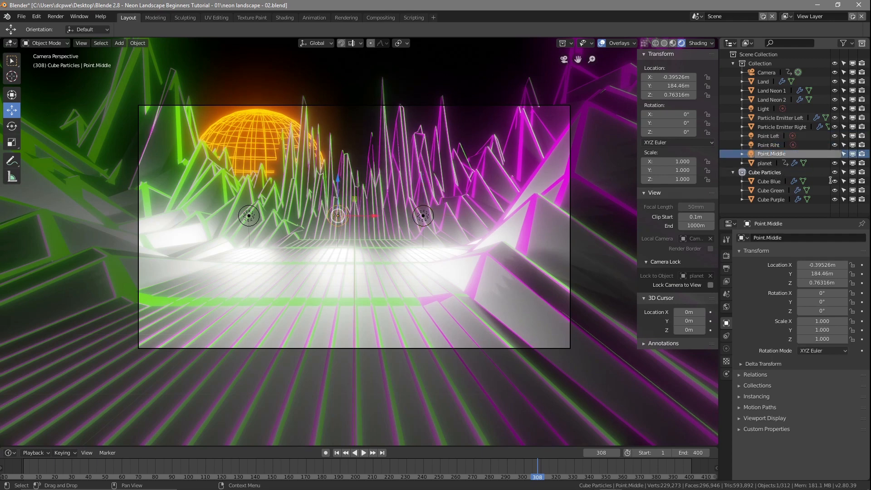
{"action": "key", "text": "BackSpace"}
{"action": "key", "text": "Return"}
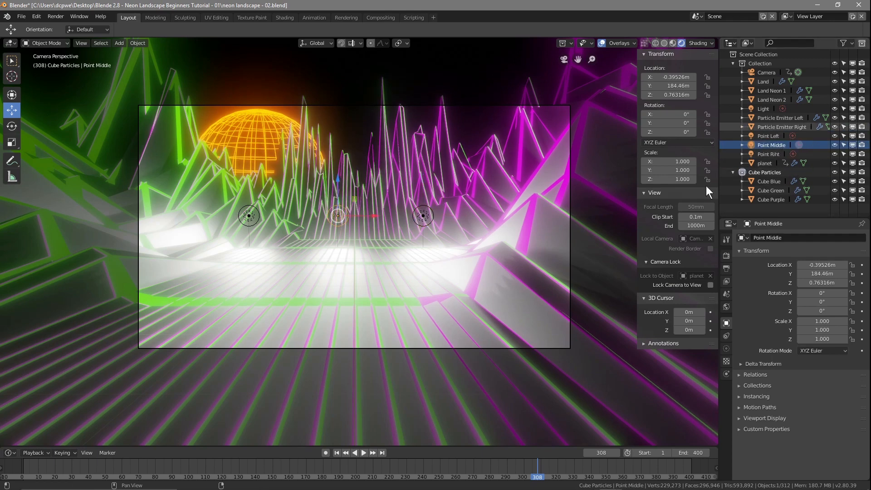
{"action": "left_click", "coordinate": [768, 136]}
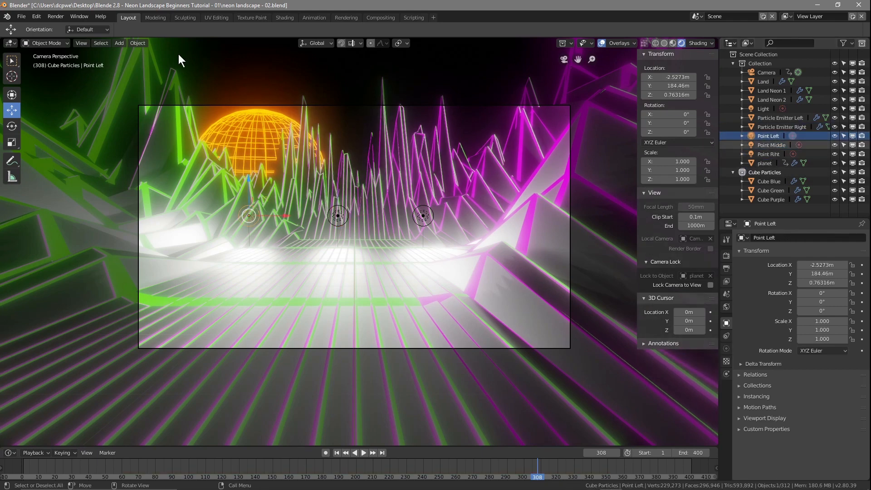
{"action": "left_click", "coordinate": [22, 16]}
{"action": "left_click", "coordinate": [38, 85]}
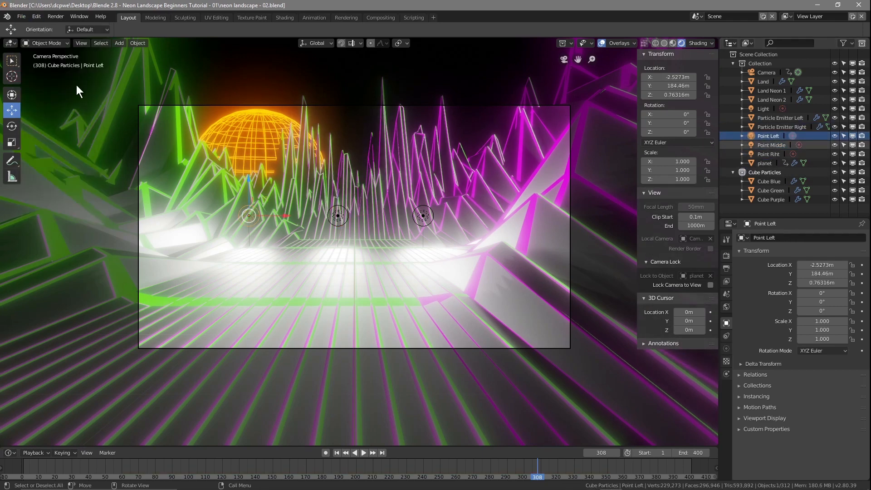
Set the Point Left light's color to orange to match the planet.
{"action": "left_click", "coordinate": [773, 135]}
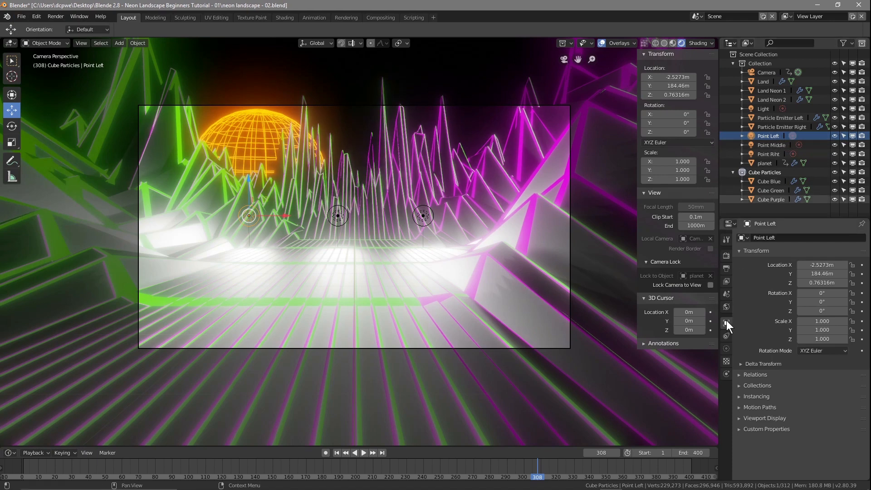
{"action": "left_click", "coordinate": [725, 348]}
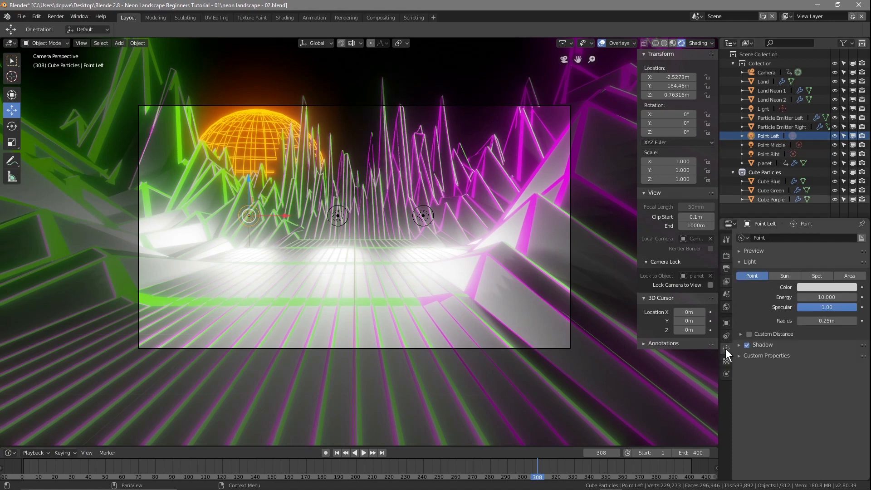
{"action": "left_click", "coordinate": [820, 287]}
{"action": "left_click_drag", "start_coordinate": [806, 199], "coordinate": [794, 230]}
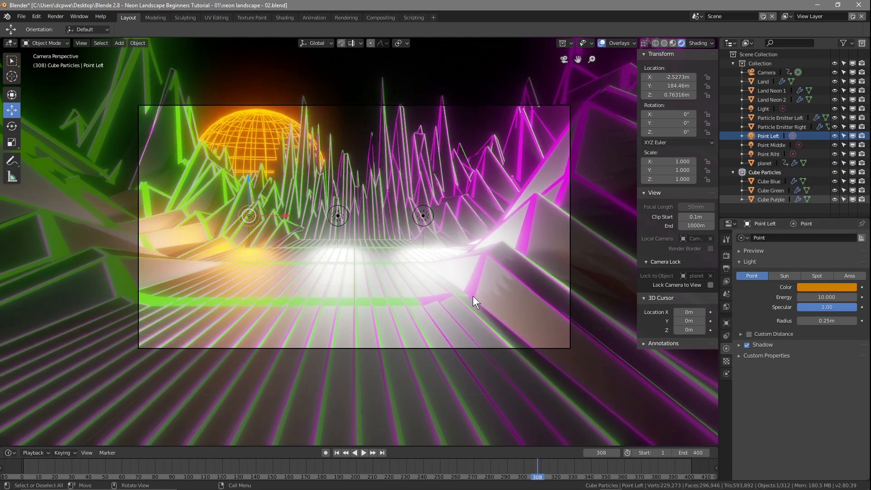
Set the Point Middle light's color to bright green.
{"action": "left_click", "coordinate": [772, 145]}
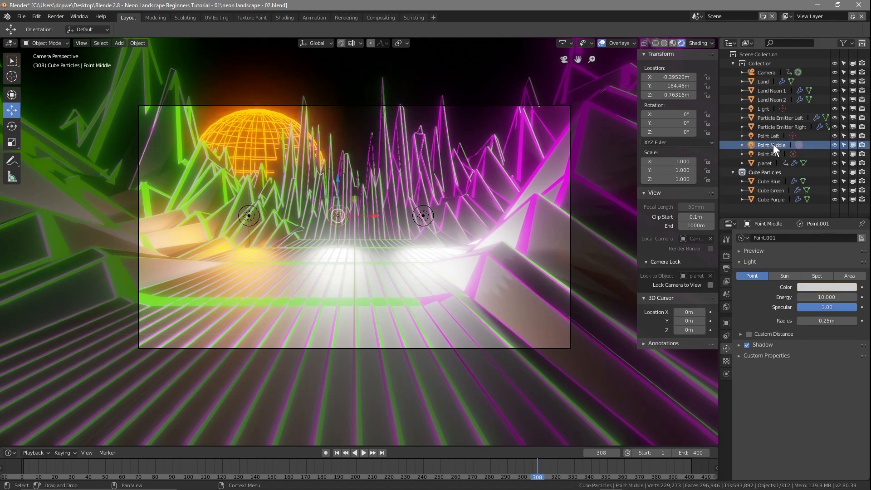
{"action": "left_click", "coordinate": [811, 286]}
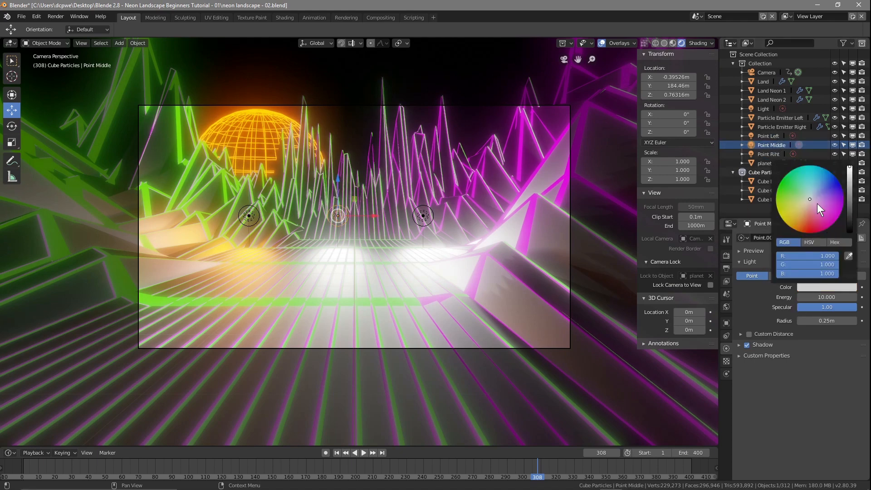
{"action": "left_click_drag", "start_coordinate": [817, 203], "coordinate": [776, 191]}
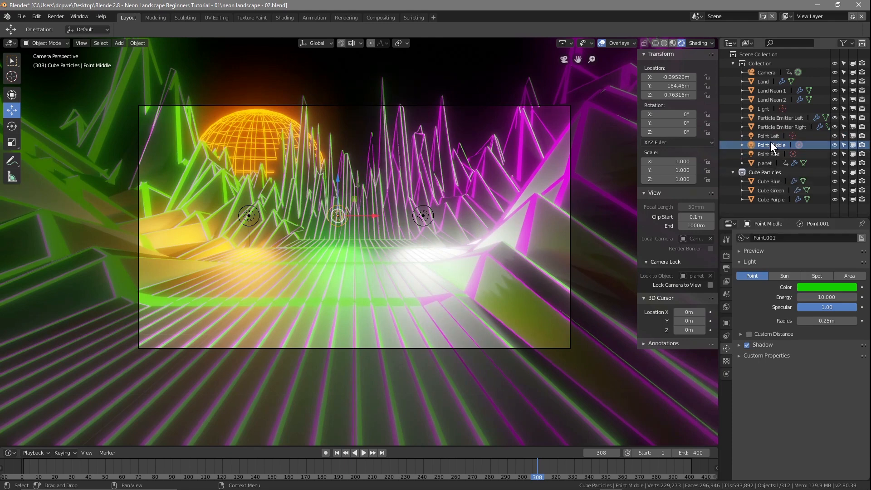
Set the Point Riht light's color to magenta.
{"action": "left_click", "coordinate": [771, 153]}
{"action": "left_click", "coordinate": [826, 287]}
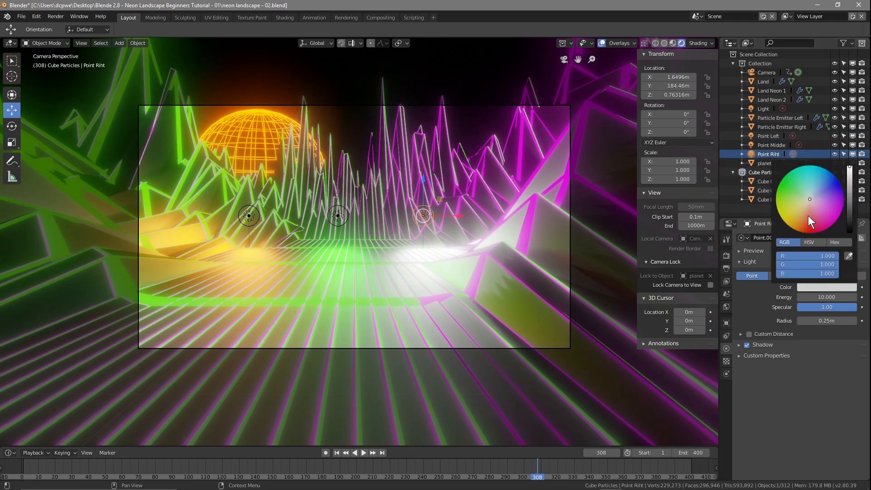
{"action": "left_click_drag", "start_coordinate": [815, 201], "coordinate": [839, 214]}
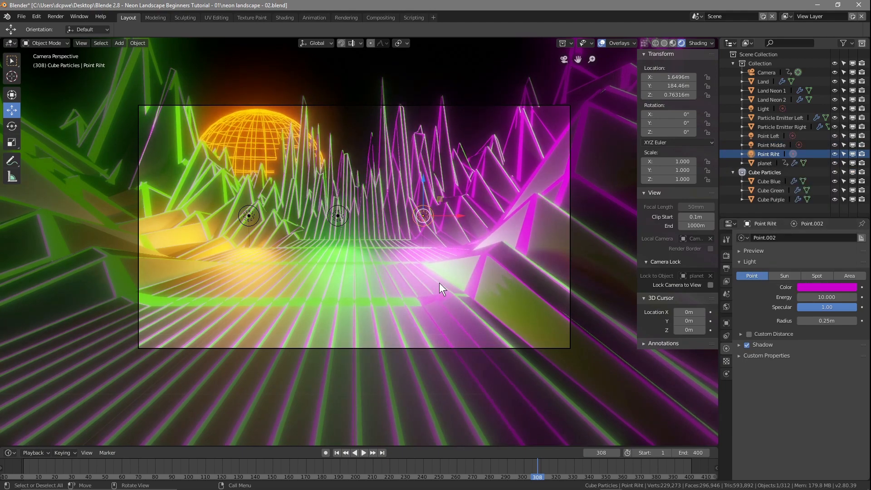
Check the colored lights in an enlarged camera view and hide the 3D viewport's sidebar.
{"action": "scroll", "coordinate": [439, 282], "scroll_direction": "up", "scroll_amount": 1}
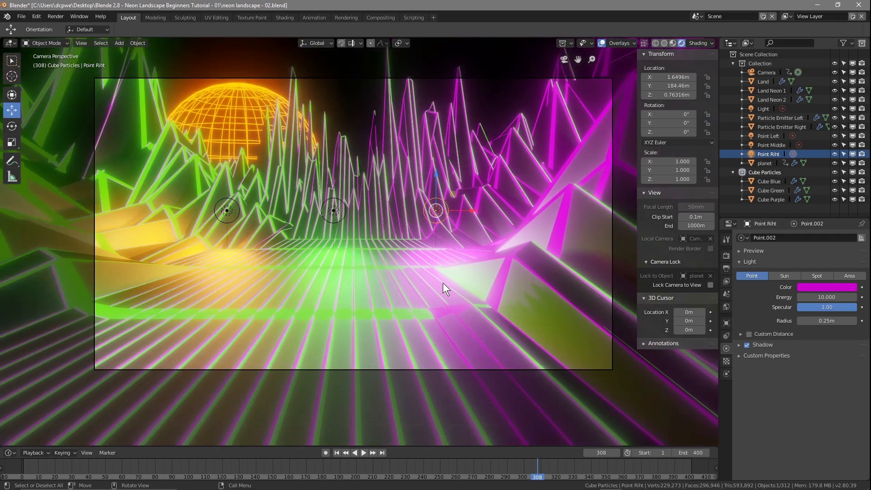
{"action": "left_click", "coordinate": [564, 61]}
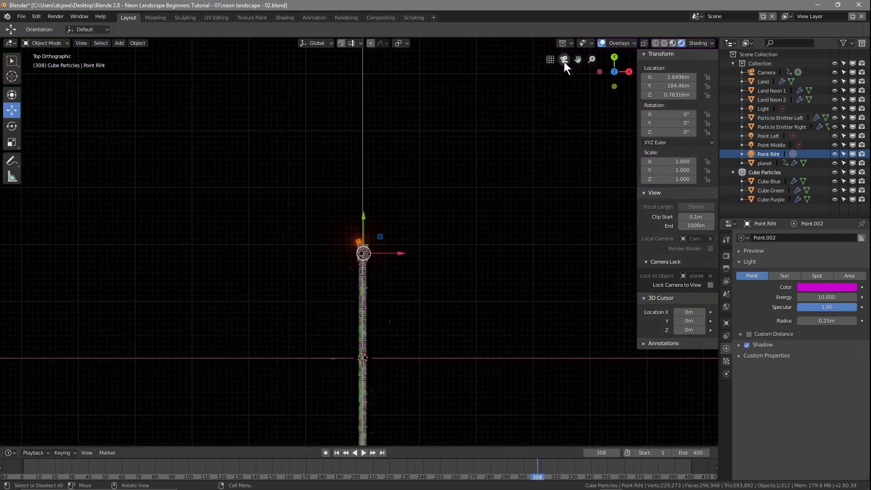
{"action": "left_click", "coordinate": [564, 61]}
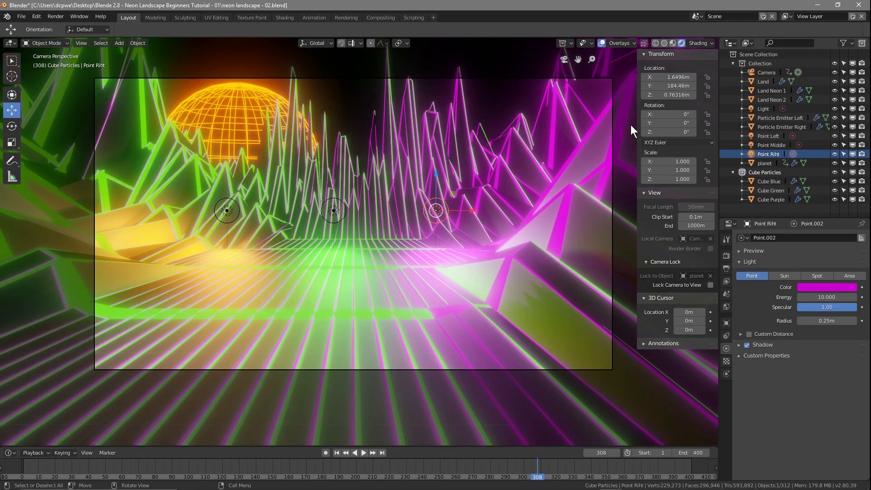
{"action": "key", "text": "n"}
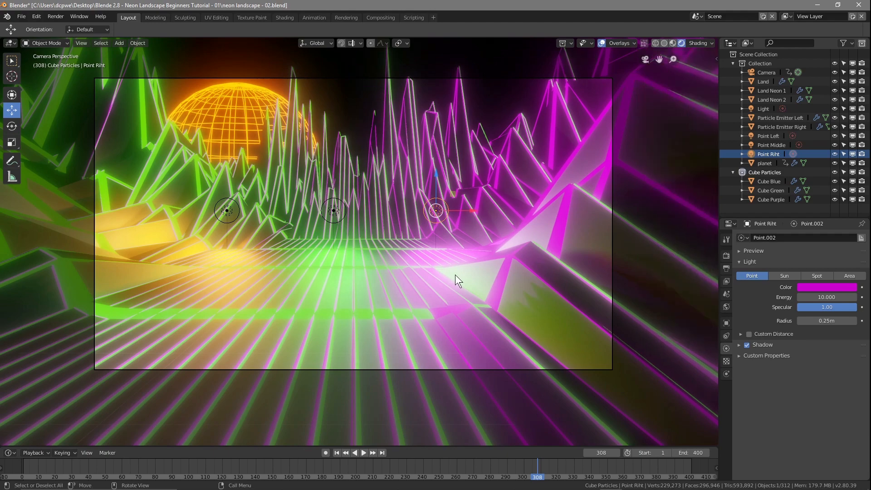
Make the Land material glossier by lowering its roughness to 0.309.
{"action": "scroll", "coordinate": [455, 293], "scroll_direction": "up", "scroll_amount": 1}
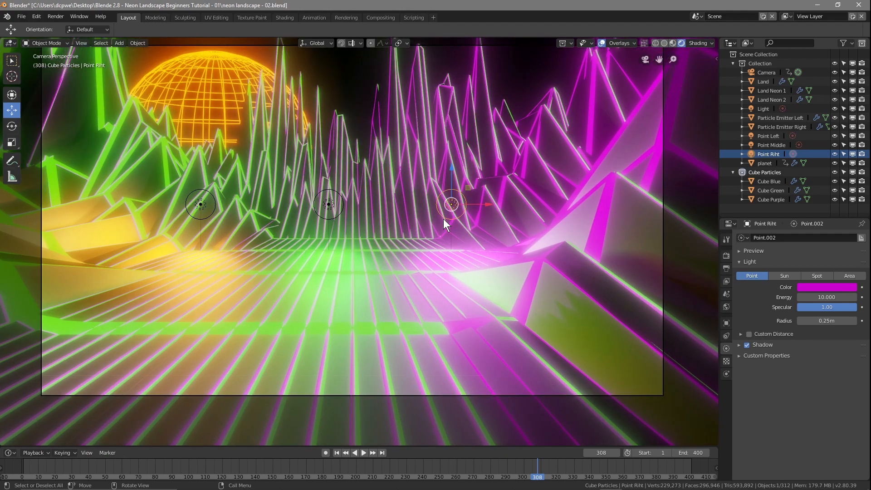
{"action": "middle_click_drag", "start_coordinate": [447, 204], "coordinate": [449, 239], "text": "shift"}
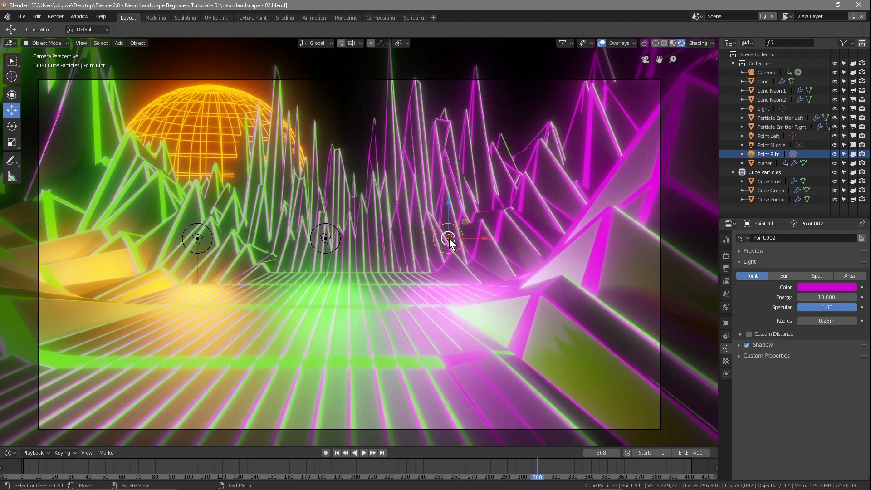
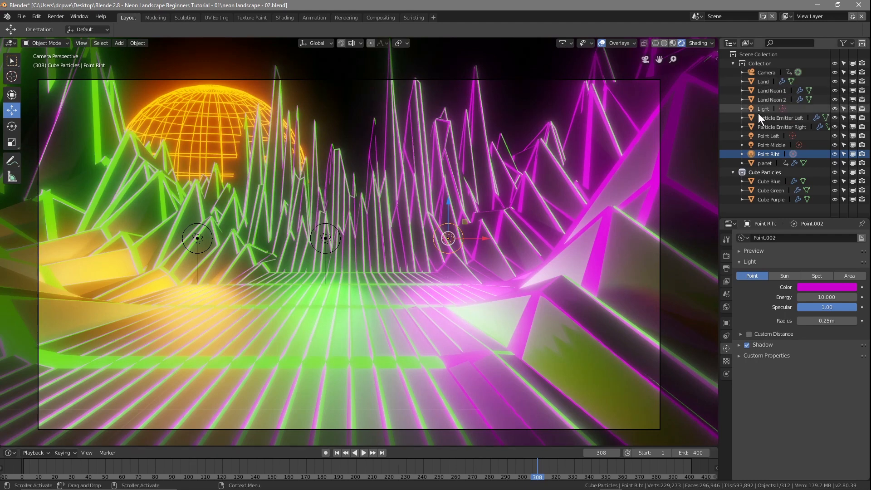
{"action": "left_click", "coordinate": [763, 84]}
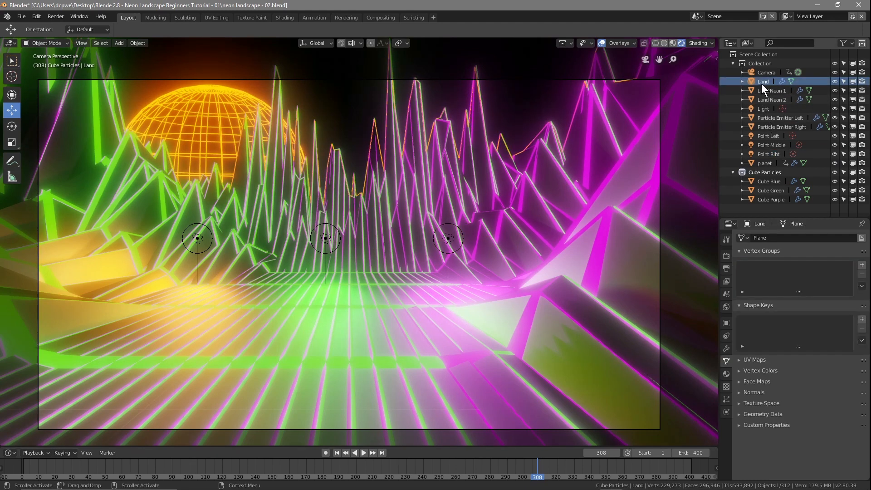
{"action": "left_click", "coordinate": [726, 374]}
{"action": "scroll", "coordinate": [757, 377], "scroll_direction": "down", "scroll_amount": 6}
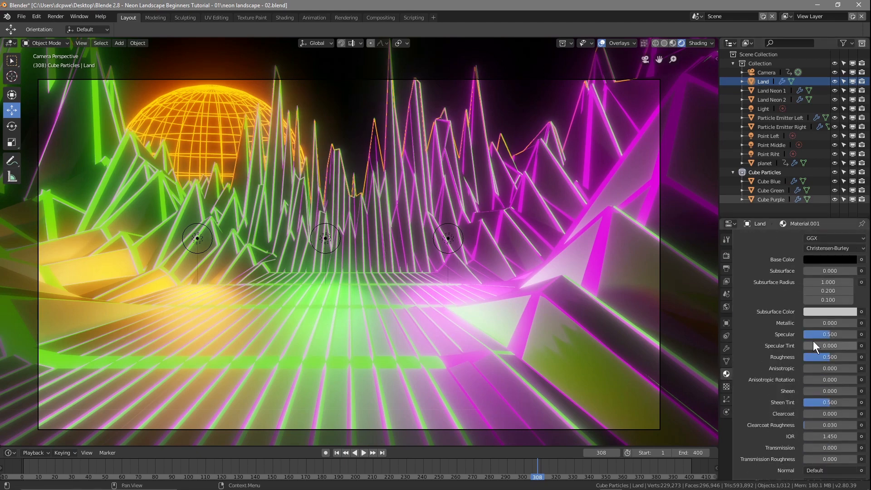
{"action": "left_click_drag", "start_coordinate": [824, 358], "coordinate": [803, 358]}
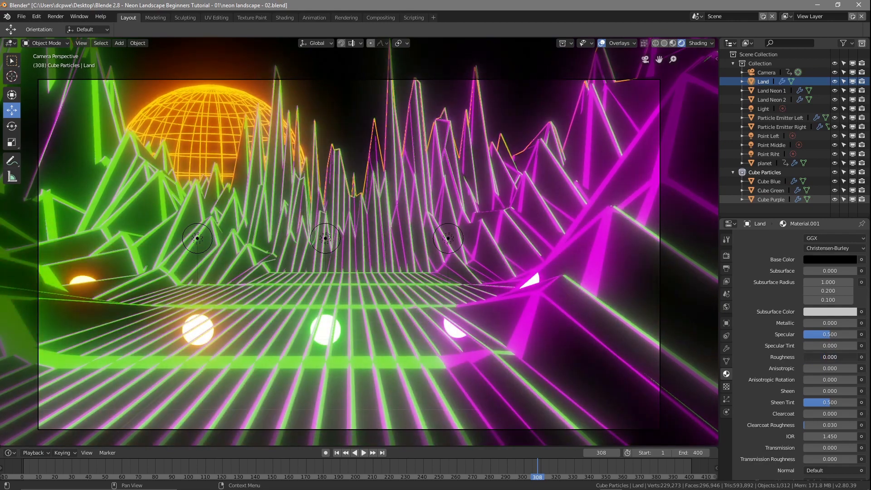
{"action": "mouse_move", "coordinate": [804, 359]}
{"action": "left_mouse_down"}
{"action": "mouse_move", "coordinate": [829, 359]}
{"action": "mouse_move", "coordinate": [820, 358]}
{"action": "left_mouse_up"}
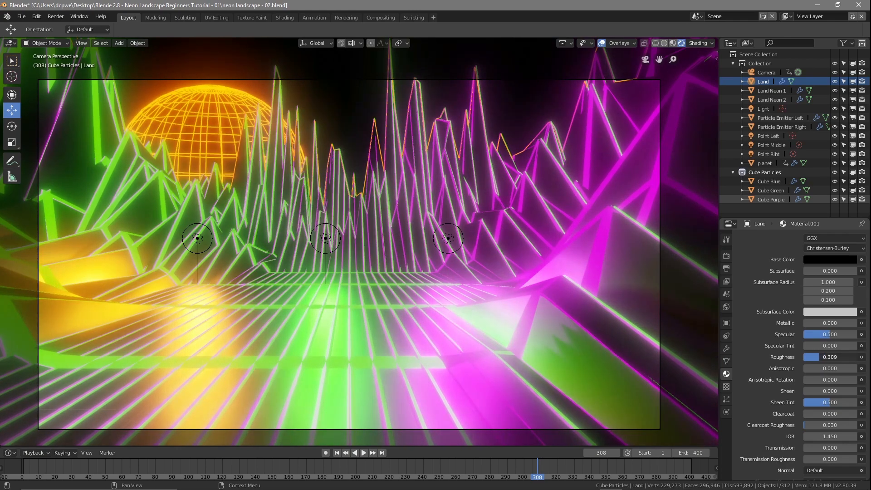
Raise the Land material's metallic value to 0.736 and save the file.
{"action": "left_click_drag", "start_coordinate": [821, 323], "coordinate": [842, 323]}
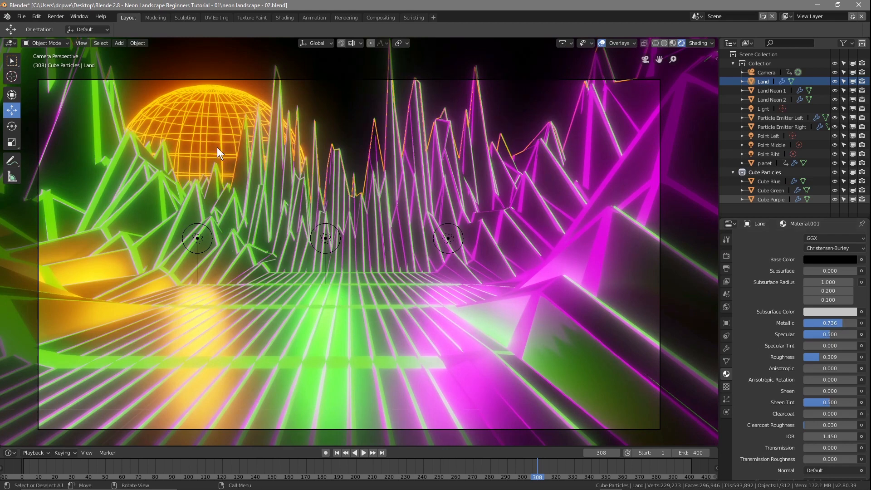
{"action": "left_click", "coordinate": [21, 16]}
{"action": "left_click", "coordinate": [33, 84]}
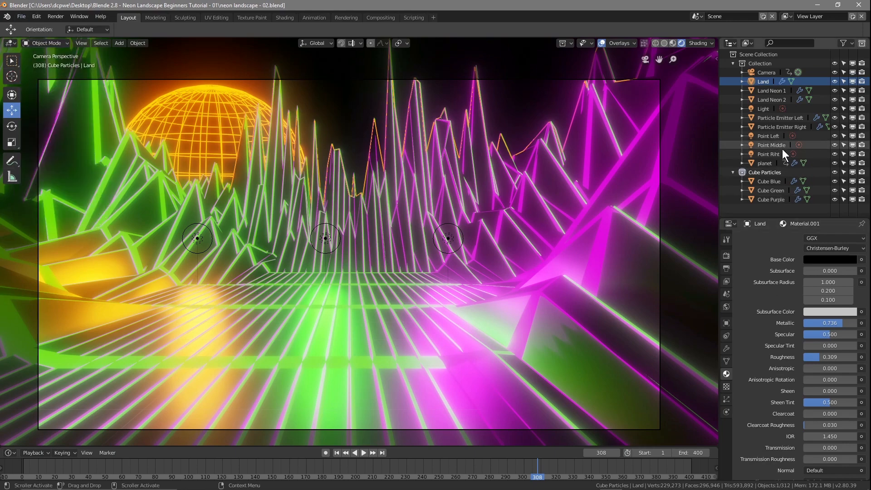
Try different energy and specular values on the Point Left light.
{"action": "left_click", "coordinate": [770, 136]}
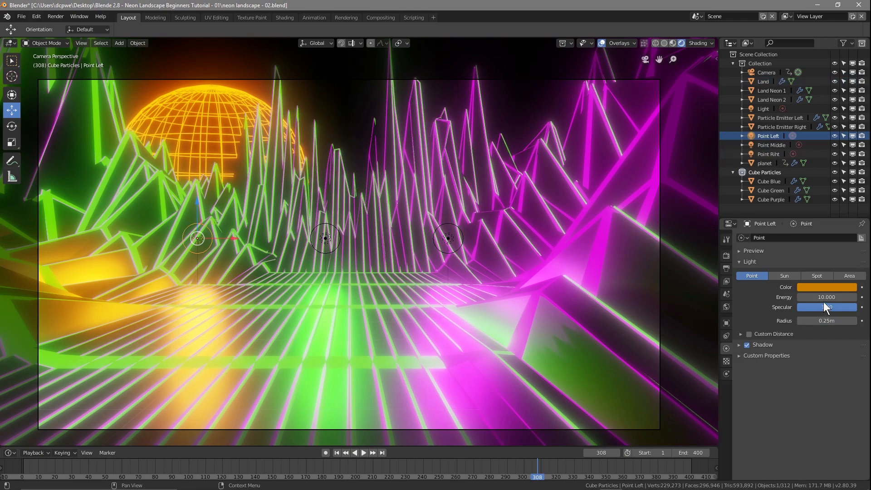
{"action": "mouse_move", "coordinate": [829, 297]}
{"action": "left_mouse_down"}
{"action": "mouse_move", "coordinate": [805, 297]}
{"action": "mouse_move", "coordinate": [828, 297]}
{"action": "left_mouse_up"}
{"action": "left_click_drag", "start_coordinate": [832, 310], "coordinate": [854, 311]}
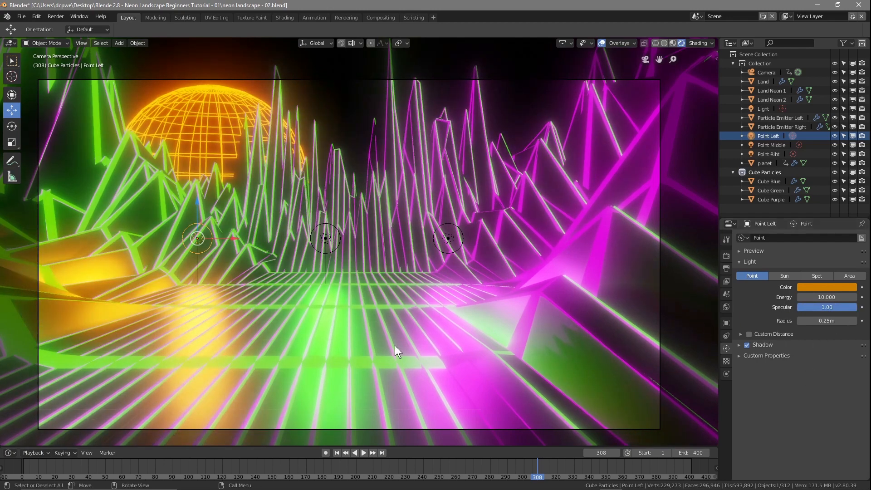
Save the file and preview the camera animation from the first frame.
{"action": "left_click", "coordinate": [21, 17]}
{"action": "left_click", "coordinate": [38, 85]}
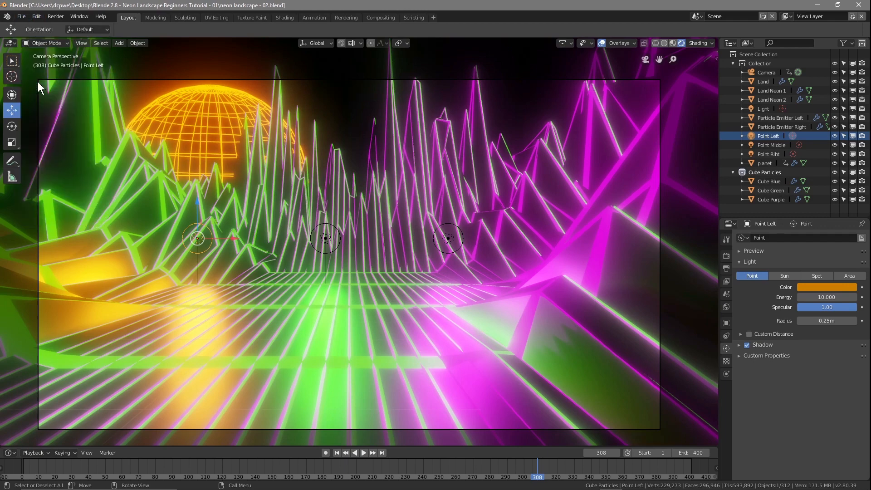
{"action": "left_click", "coordinate": [335, 453]}
{"action": "left_click", "coordinate": [363, 452]}
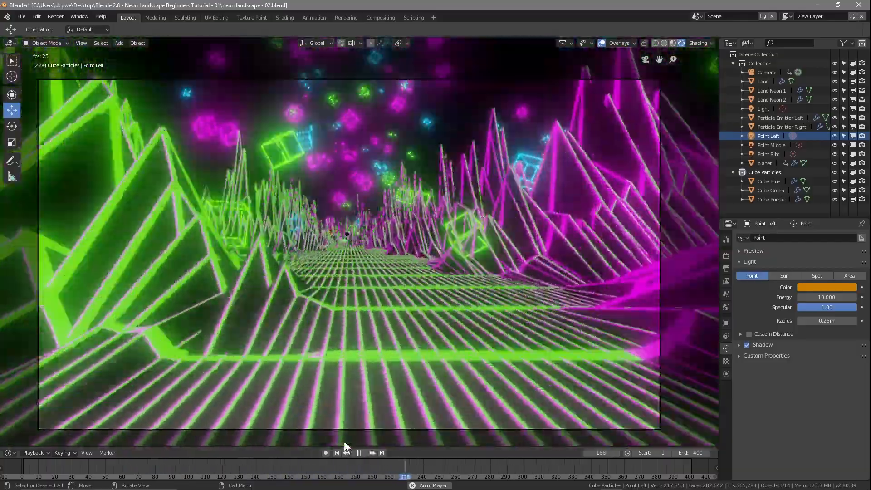
{"action": "left_click", "coordinate": [361, 453]}
At frame 178, compare the scene with the white Light hidden and shown, and delete that light.
{"action": "left_click_drag", "start_coordinate": [424, 477], "coordinate": [320, 464]}
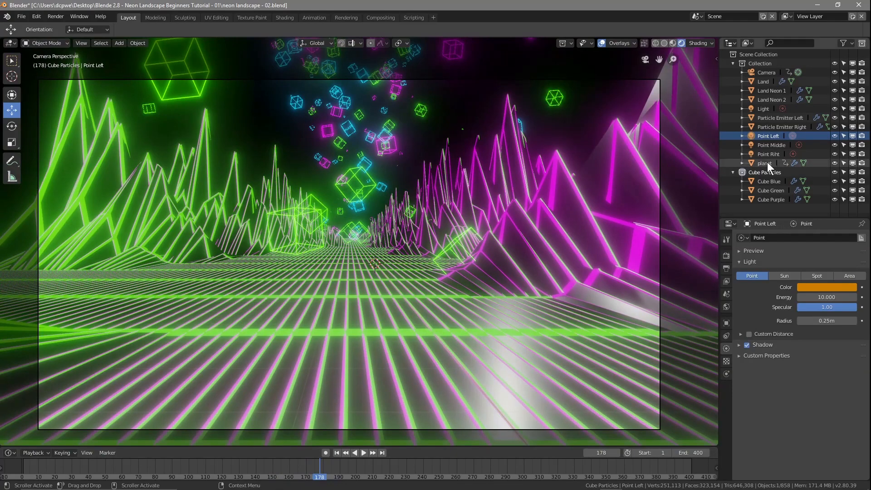
{"action": "left_click", "coordinate": [760, 110]}
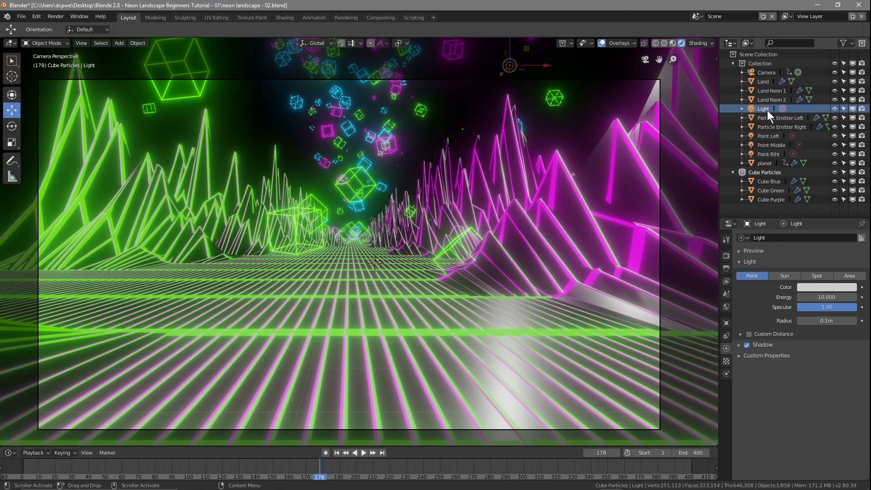
{"action": "left_click", "coordinate": [833, 108]}
{"action": "left_click", "coordinate": [833, 108]}
{"action": "left_click", "coordinate": [833, 108]}
{"action": "left_click", "coordinate": [833, 108]}
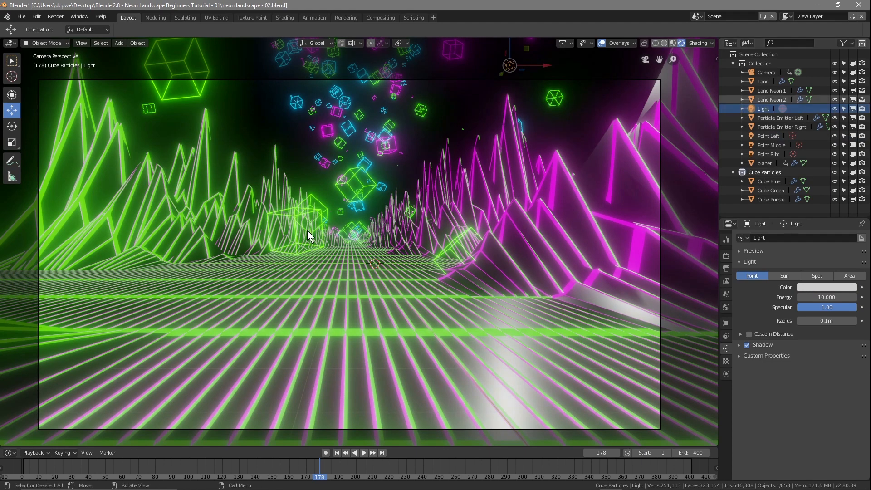
{"action": "right_click", "coordinate": [762, 108]}
{"action": "left_click", "coordinate": [756, 110]}
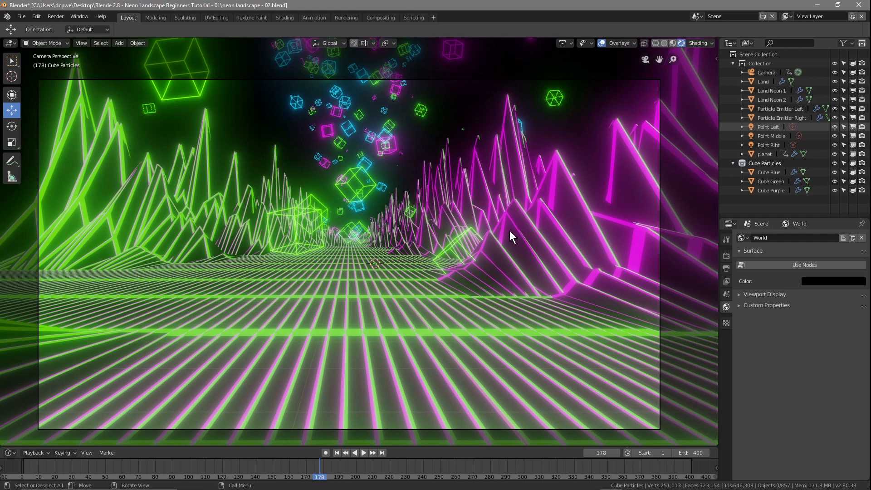
In top view, duplicate Point Left, Point Middle and Point Riht together and move the copies along Y, away from the planet.
{"action": "key", "text": "KP_7"}
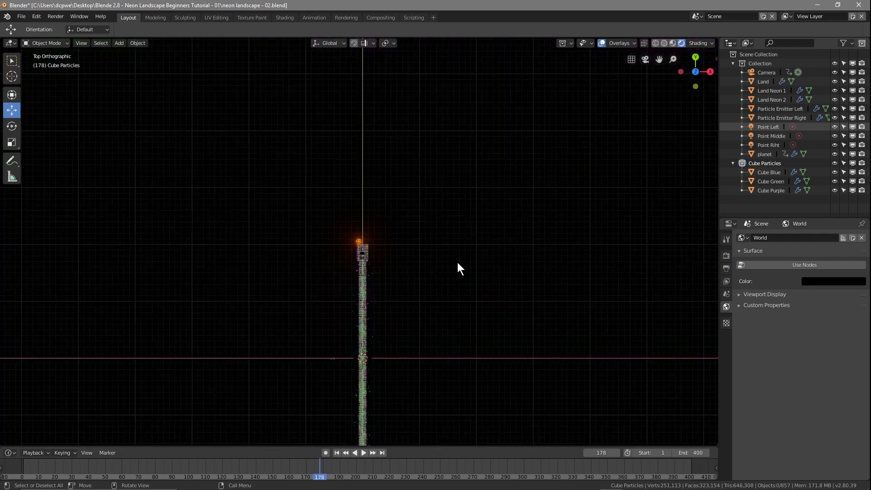
{"action": "scroll", "coordinate": [418, 271], "scroll_direction": "up", "scroll_amount": 8}
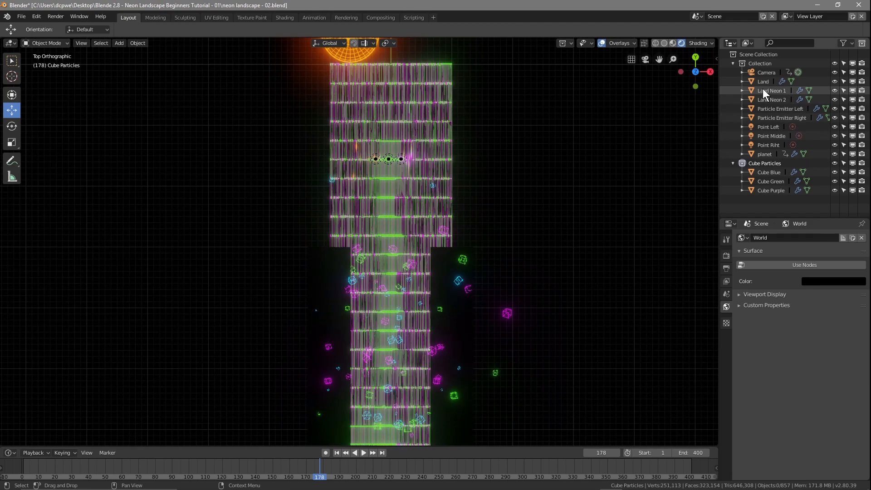
{"action": "left_click", "coordinate": [764, 127]}
{"action": "left_click", "coordinate": [768, 136], "text": "ctrl"}
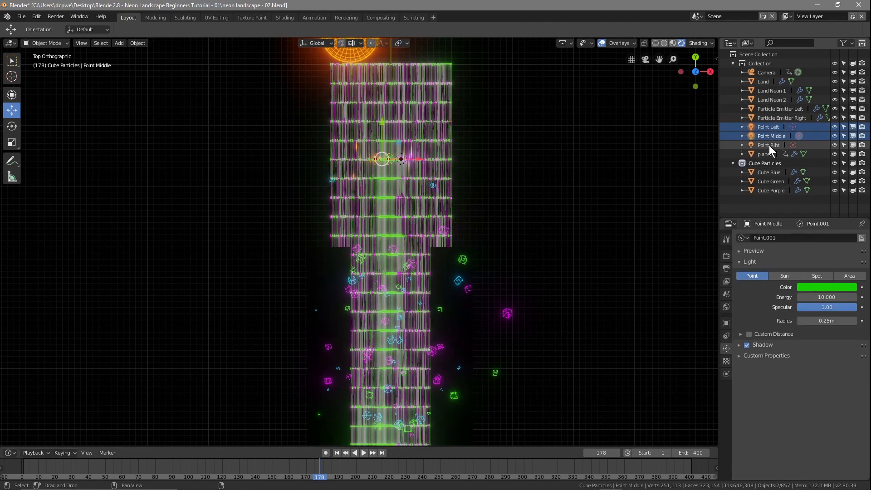
{"action": "left_click", "coordinate": [768, 145], "text": "ctrl"}
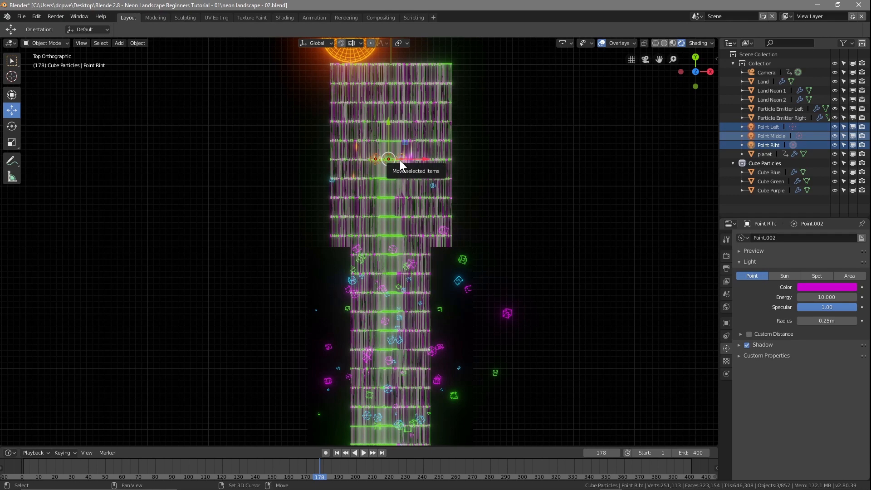
{"action": "key", "text": "shift+d"}
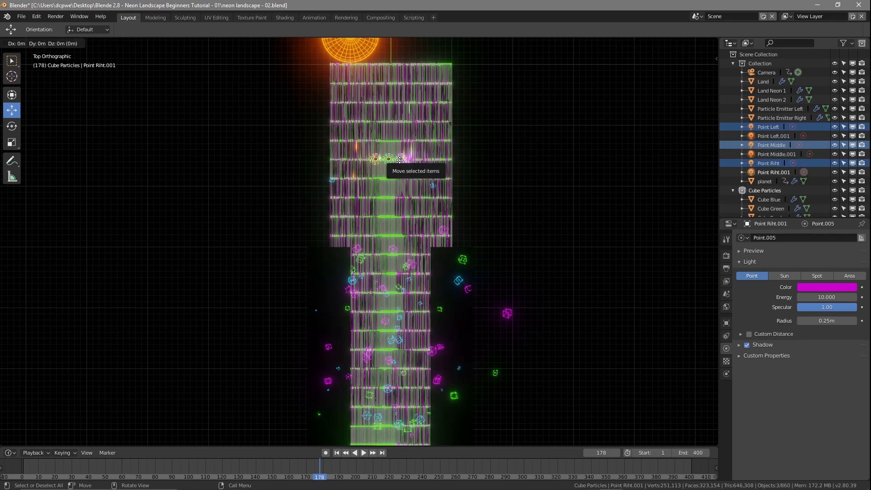
{"action": "right_click", "coordinate": [399, 160]}
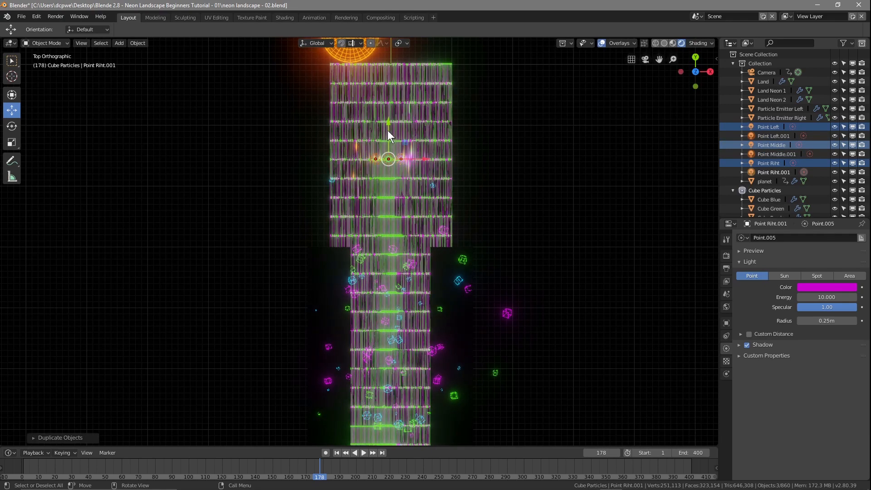
{"action": "left_click_drag", "start_coordinate": [389, 121], "coordinate": [388, 346]}
{"action": "scroll", "coordinate": [570, 396], "scroll_direction": "down", "scroll_amount": 6}
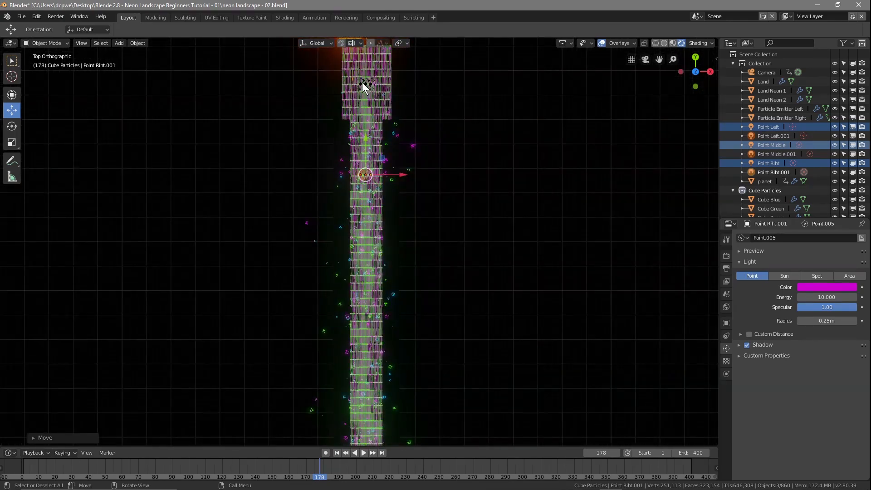
{"action": "left_click", "coordinate": [655, 43]}
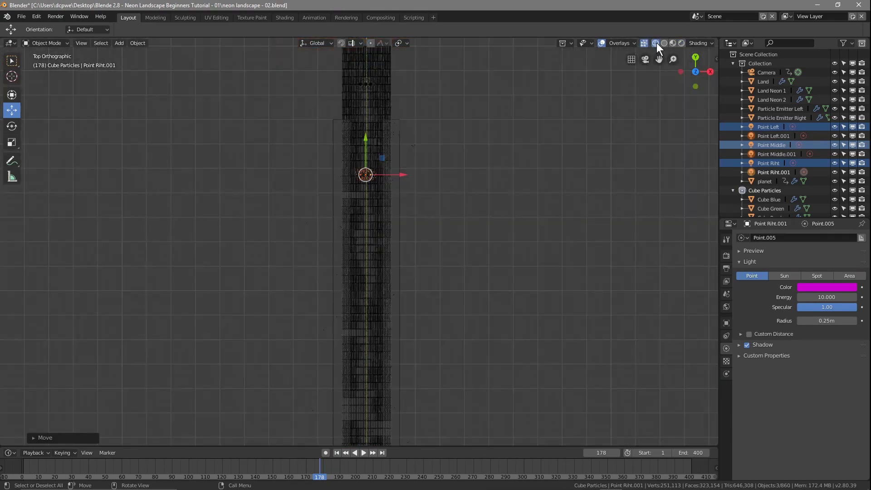
{"action": "left_click", "coordinate": [681, 44]}
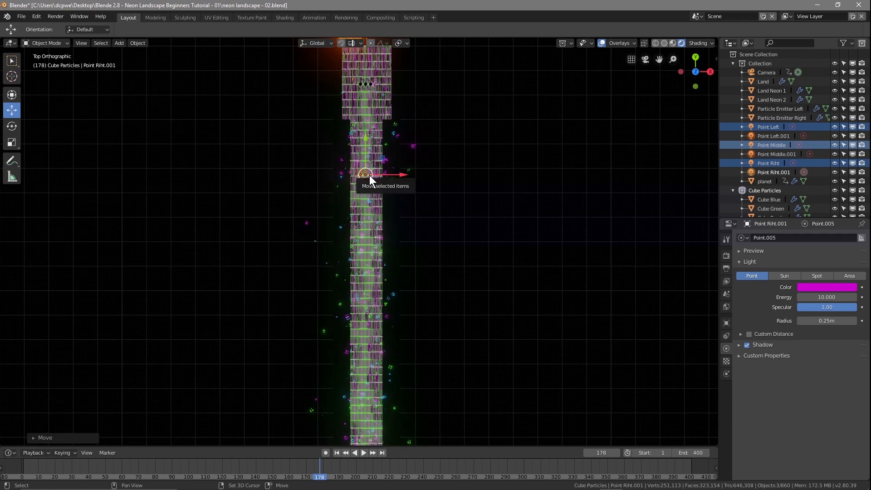
Duplicate the copied trio of lights and place the second set farther along Y, away from the planet.
{"action": "key", "text": "shift+d"}
{"action": "right_click", "coordinate": [360, 141]}
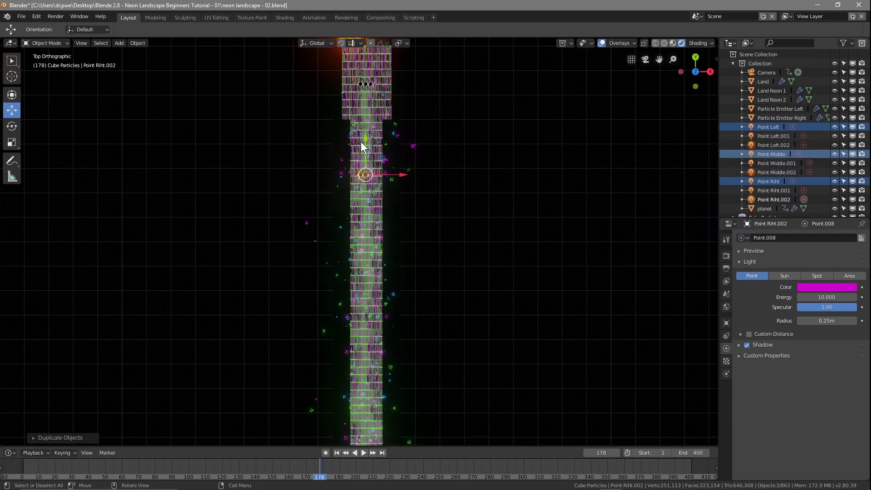
{"action": "left_click_drag", "start_coordinate": [362, 136], "coordinate": [364, 274]}
{"action": "scroll", "coordinate": [520, 383], "scroll_direction": "down", "scroll_amount": 2}
{"action": "middle_click_drag", "start_coordinate": [521, 442], "coordinate": [519, 383], "text": "shift"}
{"action": "scroll", "coordinate": [520, 382], "scroll_direction": "down", "scroll_amount": 3}
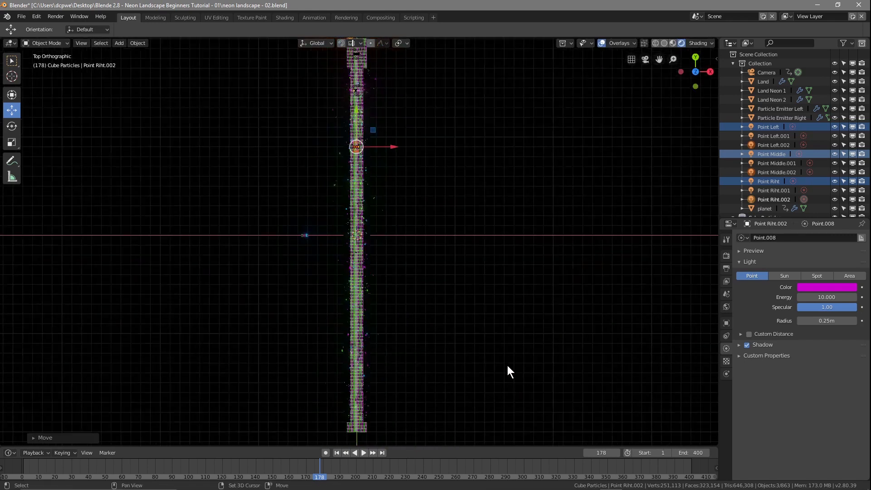
Make a third copy of the light trio about 70 m farther down the landscape along Y.
{"action": "key", "text": "shift+d"}
{"action": "right_click", "coordinate": [507, 366]}
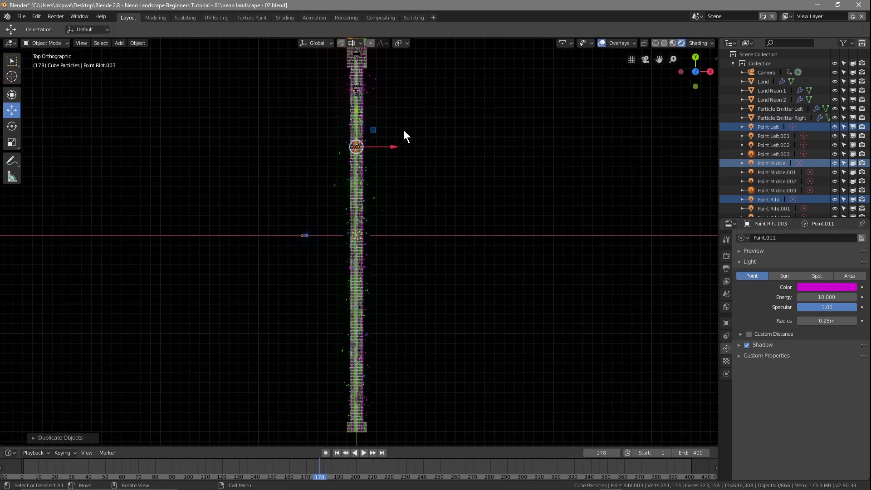
{"action": "key", "text": "g"}
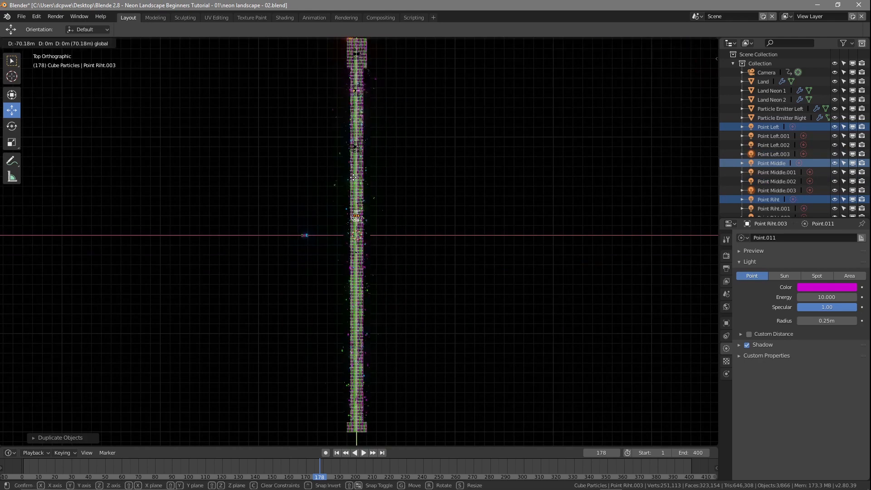
{"action": "left_click", "coordinate": [353, 178]}
Add a fourth and a fifth copy of the light trio, spaced roughly evenly along the rest of the landscape strip.
{"action": "key", "text": "shift+d"}
{"action": "right_click", "coordinate": [353, 178]}
{"action": "key", "text": "g"}
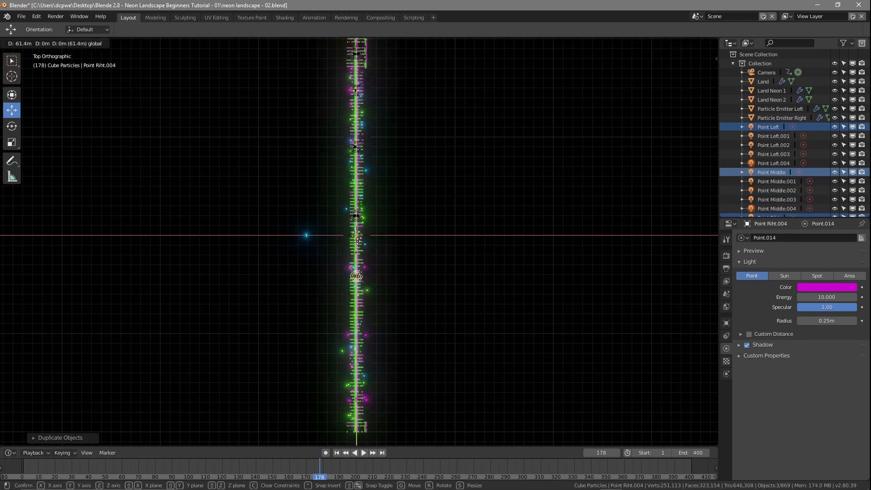
{"action": "left_click", "coordinate": [355, 257]}
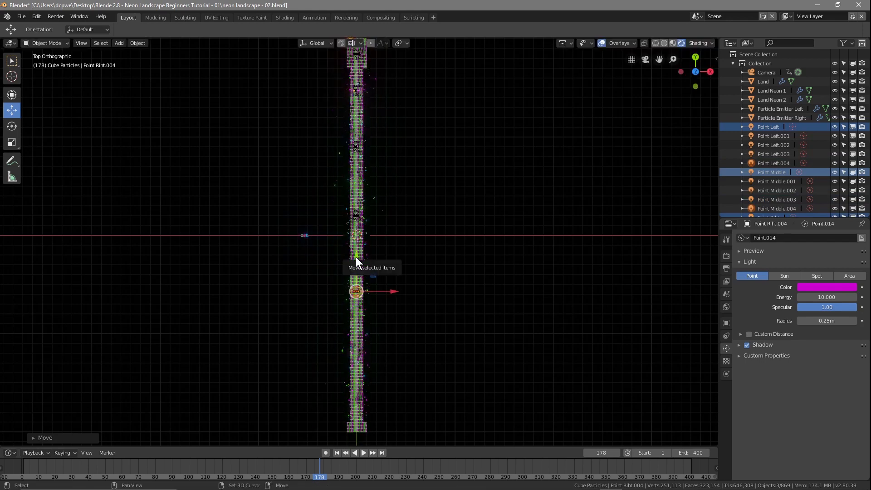
{"action": "key", "text": "shift+d"}
{"action": "right_click", "coordinate": [356, 257]}
{"action": "left_click_drag", "start_coordinate": [356, 257], "coordinate": [360, 334]}
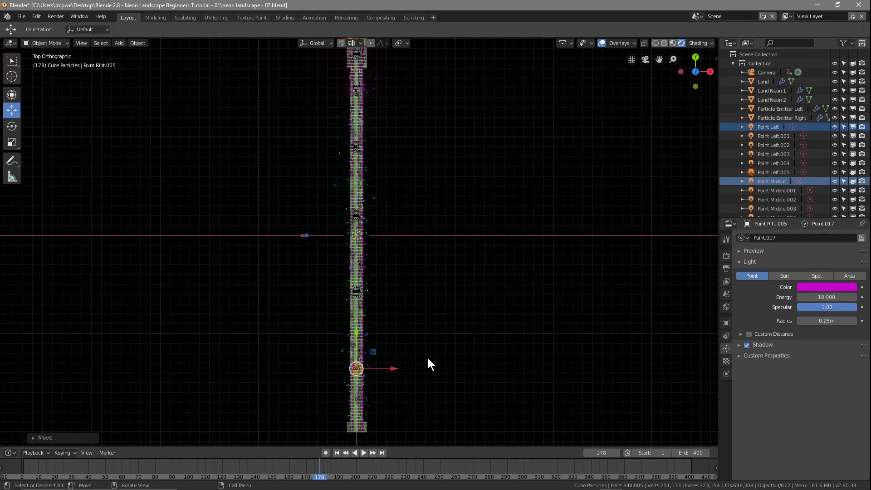
Check the duplicated lights through the camera by scrubbing the timeline to frame 189.
{"action": "key", "text": "KP_0"}
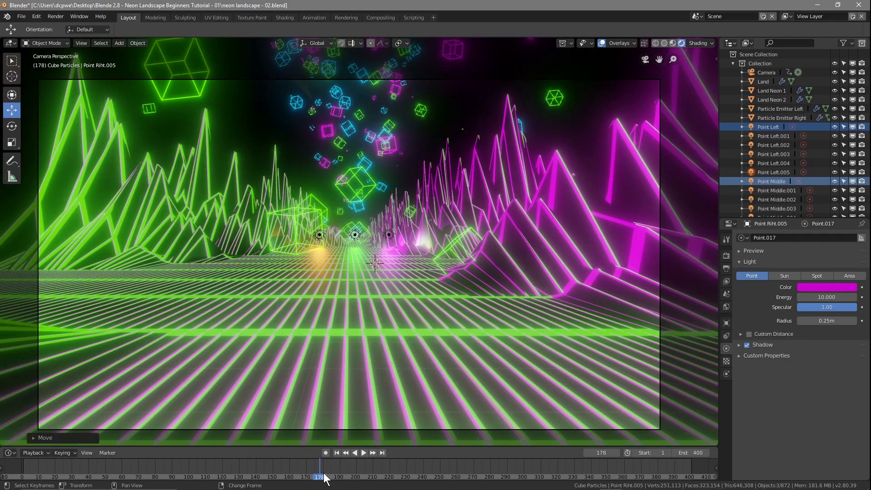
{"action": "mouse_move", "coordinate": [322, 477]}
{"action": "left_mouse_down"}
{"action": "mouse_move", "coordinate": [25, 472]}
{"action": "mouse_move", "coordinate": [50, 461]}
{"action": "mouse_move", "coordinate": [172, 461]}
{"action": "mouse_move", "coordinate": [229, 484]}
{"action": "mouse_move", "coordinate": [238, 468]}
{"action": "mouse_move", "coordinate": [287, 482]}
{"action": "mouse_move", "coordinate": [307, 469]}
{"action": "mouse_move", "coordinate": [396, 474]}
{"action": "mouse_move", "coordinate": [305, 467]}
{"action": "mouse_move", "coordinate": [339, 474]}
{"action": "left_mouse_up"}
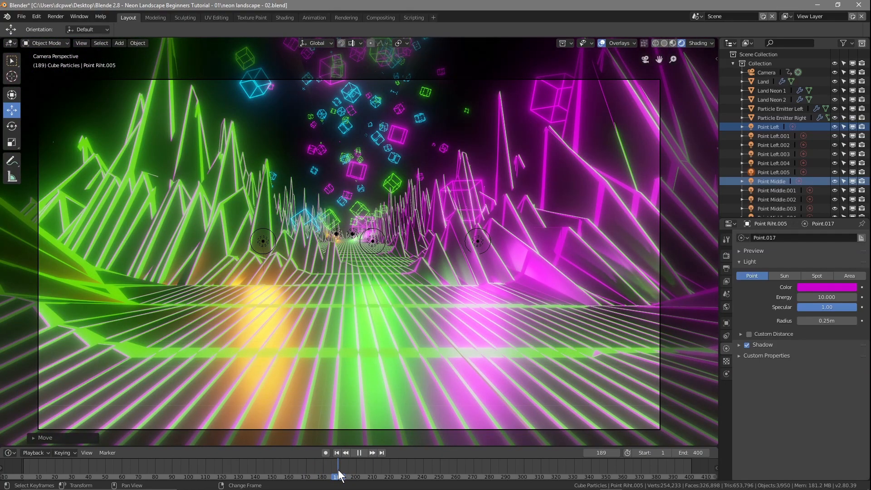
Check how the light trios are spaced along the landscape, through the camera at frame 152 and from the top view.
{"action": "left_click_drag", "start_coordinate": [339, 474], "coordinate": [278, 480]}
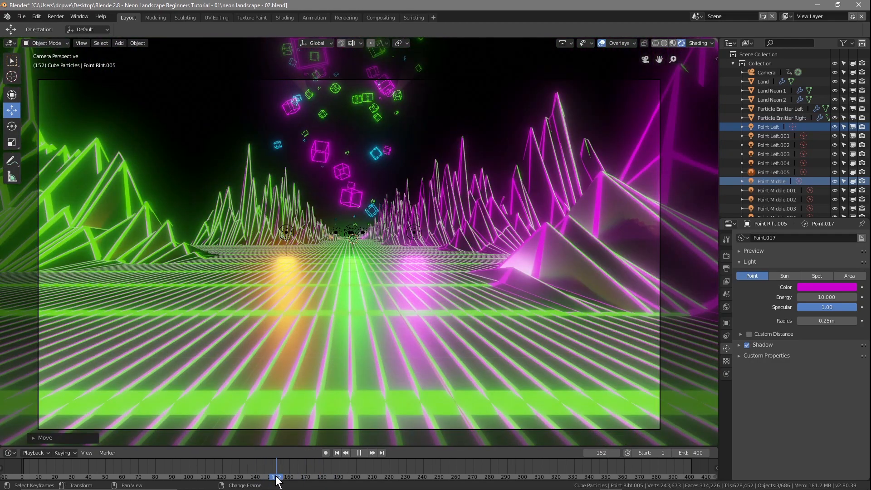
{"action": "right_click_drag", "start_coordinate": [276, 475], "coordinate": [276, 476]}
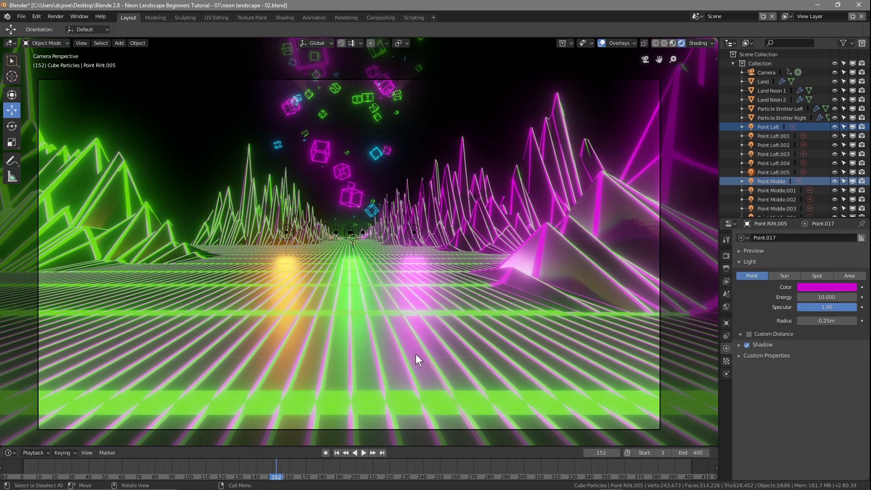
{"action": "key", "text": "KP_7"}
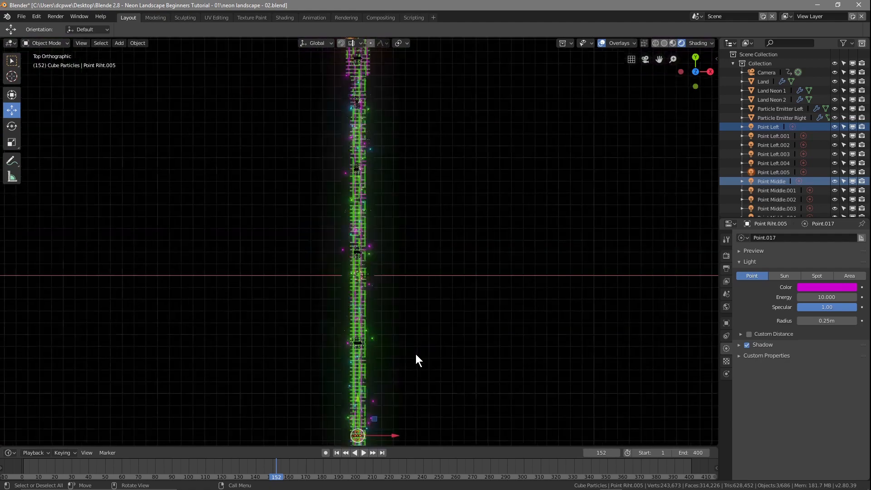
{"action": "scroll", "coordinate": [415, 361], "scroll_direction": "up", "scroll_amount": 6}
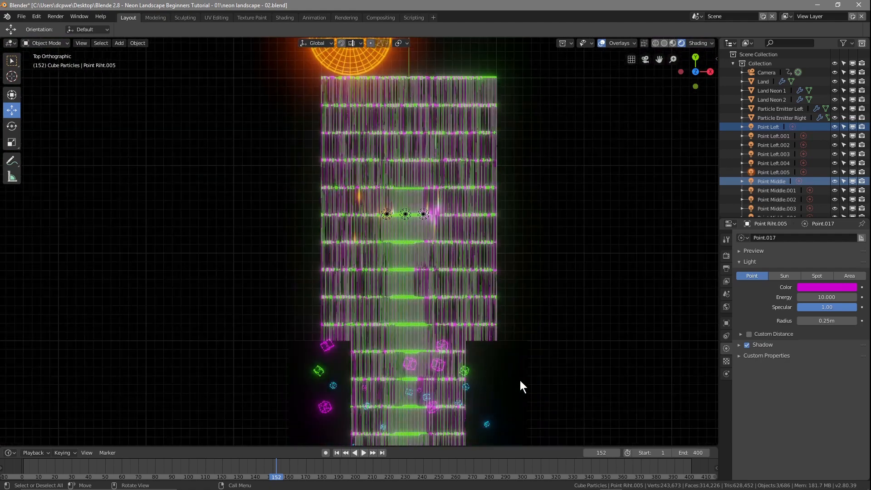
{"action": "middle_click_drag", "start_coordinate": [568, 317], "coordinate": [563, 117], "text": "shift"}
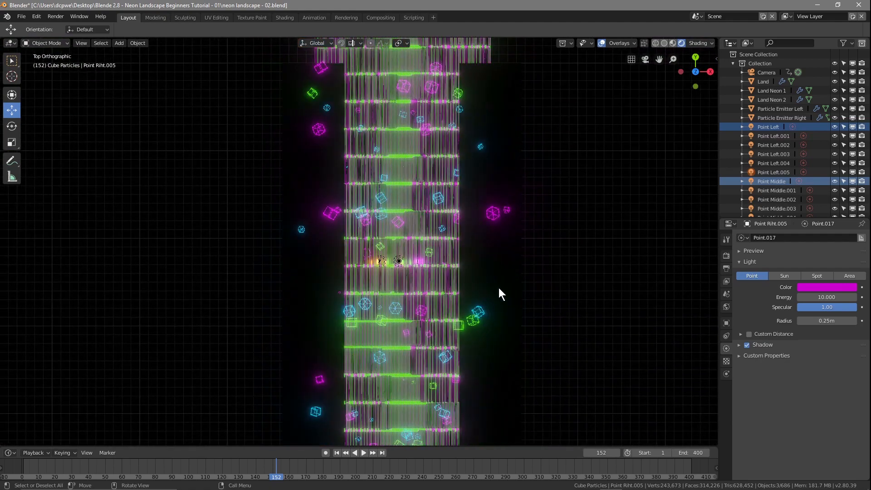
{"action": "scroll", "coordinate": [516, 210], "scroll_direction": "up", "scroll_amount": 1}
{"action": "middle_click_drag", "start_coordinate": [516, 210], "coordinate": [549, 300], "text": "shift"}
{"action": "scroll", "coordinate": [549, 263], "scroll_direction": "up", "scroll_amount": 1}
{"action": "middle_click_drag", "start_coordinate": [549, 263], "coordinate": [585, 91], "text": "shift"}
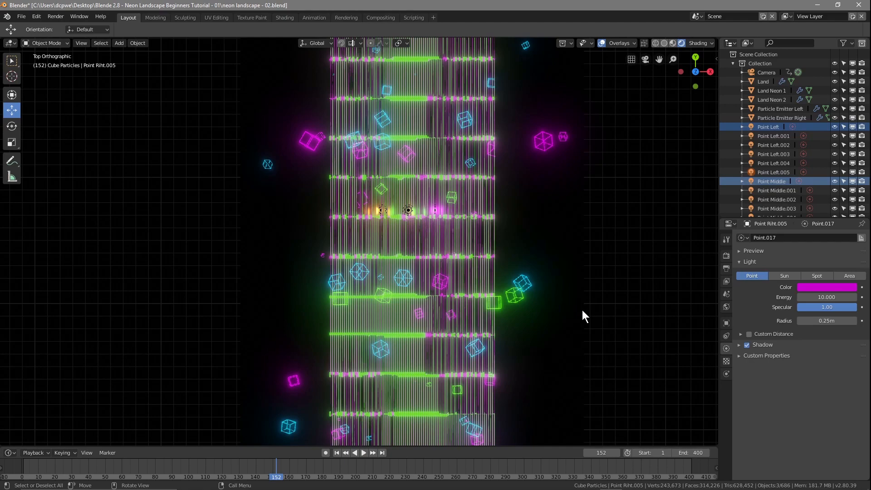
{"action": "key", "text": "KP_0"}
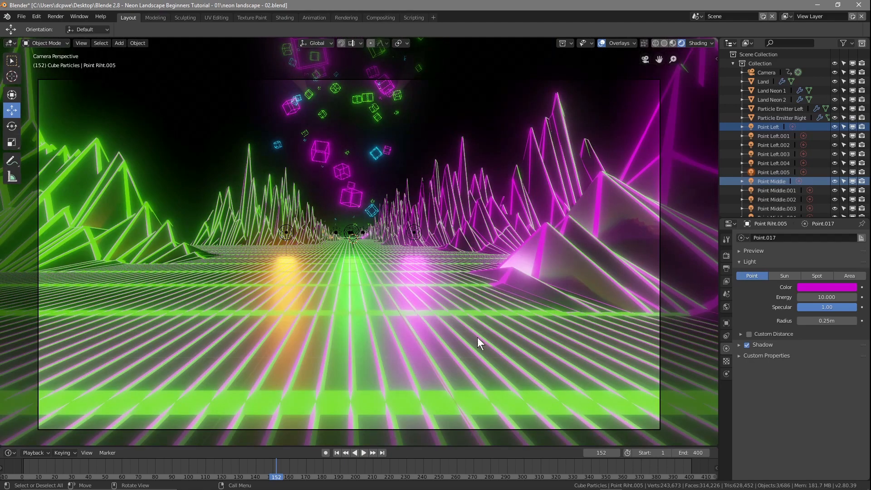
Go to frame 119 and select the lights Point Riht.005, Point Middle.005 and Point Left.005 together, with the left one active.
{"action": "left_click_drag", "start_coordinate": [276, 477], "coordinate": [77, 476]}
{"action": "key", "text": "space"}
{"action": "right_click_drag", "start_coordinate": [75, 470], "coordinate": [221, 470]}
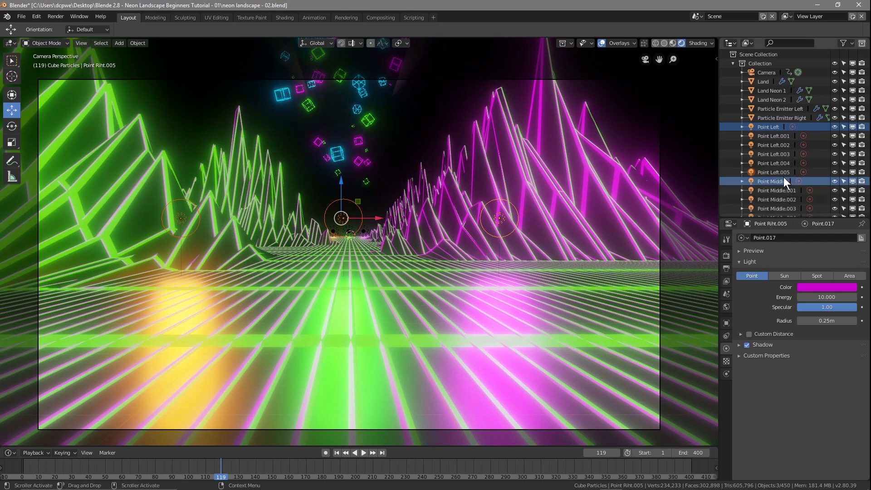
{"action": "scroll", "coordinate": [783, 177], "scroll_direction": "down", "scroll_amount": 5}
{"action": "scroll", "coordinate": [782, 175], "scroll_direction": "down", "scroll_amount": 2}
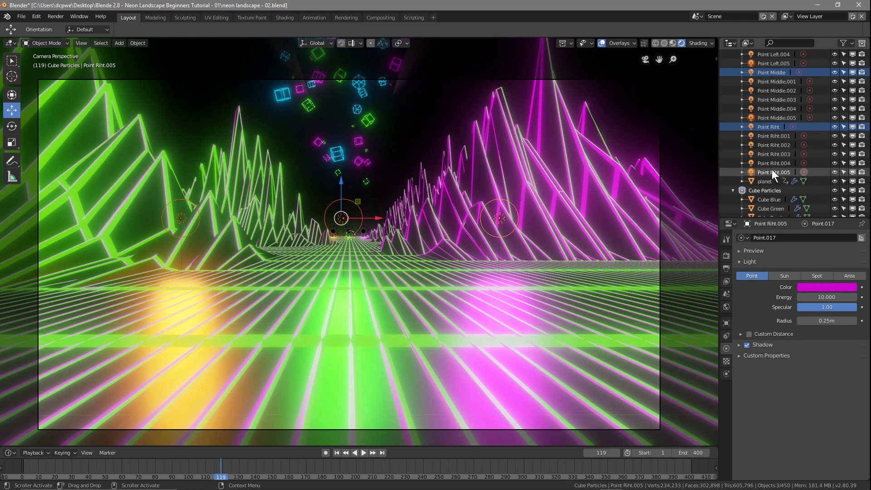
{"action": "scroll", "coordinate": [770, 145], "scroll_direction": "up", "scroll_amount": 3}
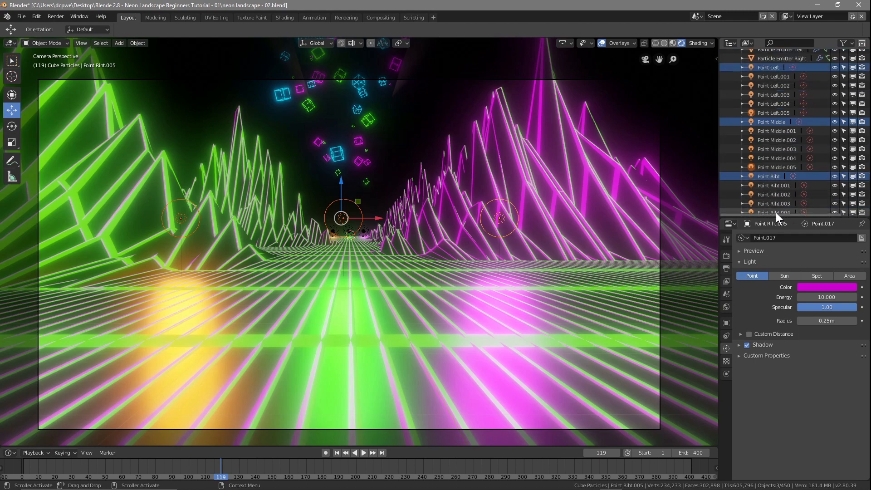
{"action": "scroll", "coordinate": [769, 193], "scroll_direction": "down", "scroll_amount": 1}
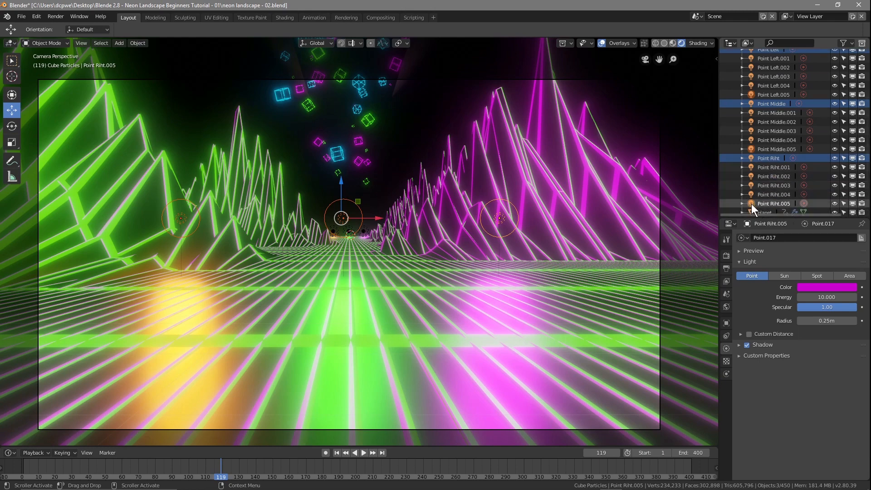
{"action": "left_click", "coordinate": [771, 203]}
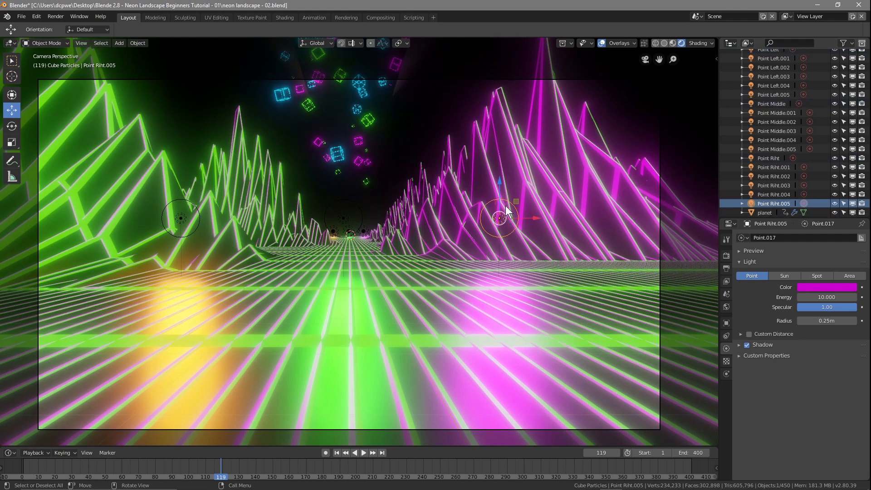
{"action": "left_click", "coordinate": [767, 150], "text": "ctrl"}
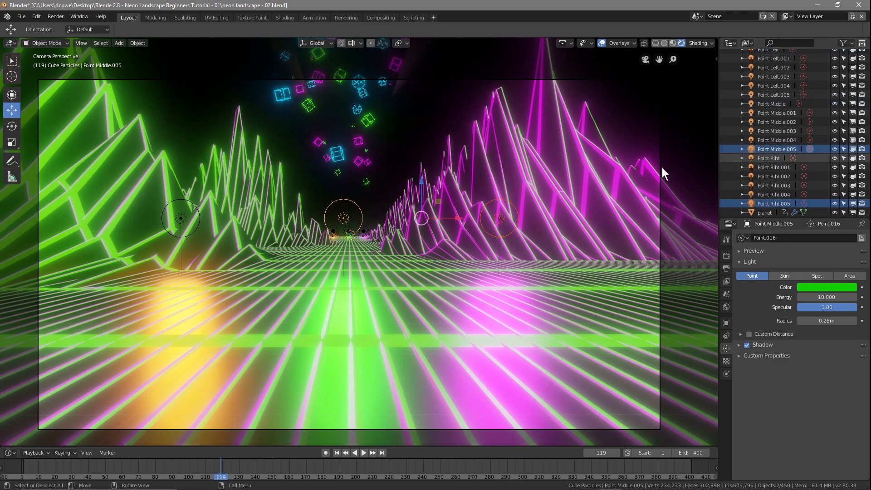
{"action": "left_click", "coordinate": [769, 97], "text": "ctrl"}
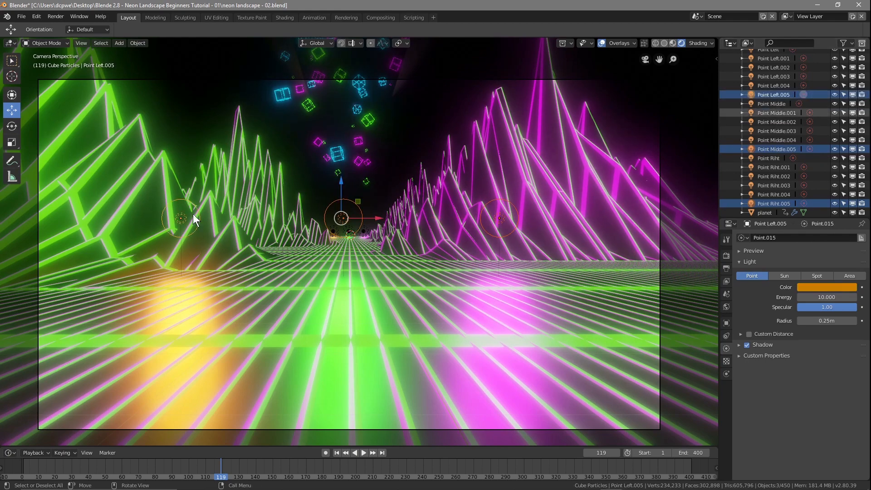
Try to shift the selected light trio along Y through the active light's object location, and undo the change.
{"action": "left_click", "coordinate": [726, 323]}
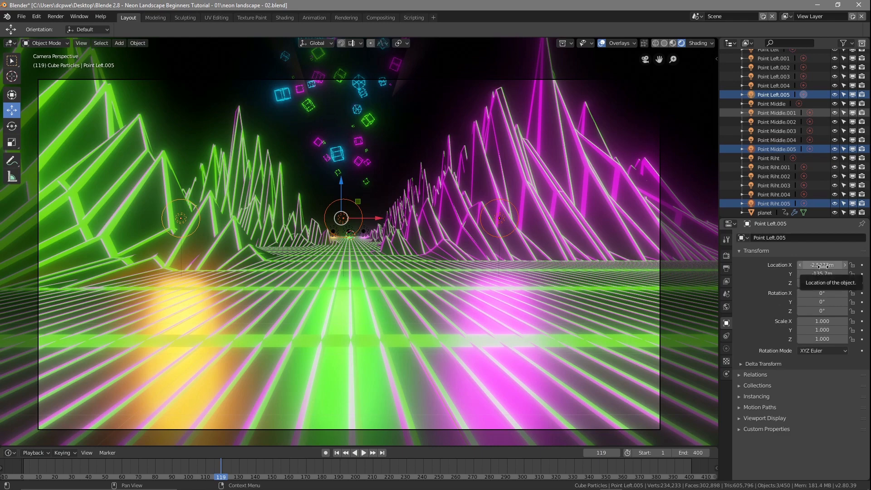
{"action": "mouse_move", "coordinate": [822, 273]}
{"action": "left_mouse_down"}
{"action": "mouse_move", "coordinate": [811, 274]}
{"action": "mouse_move", "coordinate": [834, 273]}
{"action": "mouse_move", "coordinate": [822, 274]}
{"action": "left_mouse_up"}
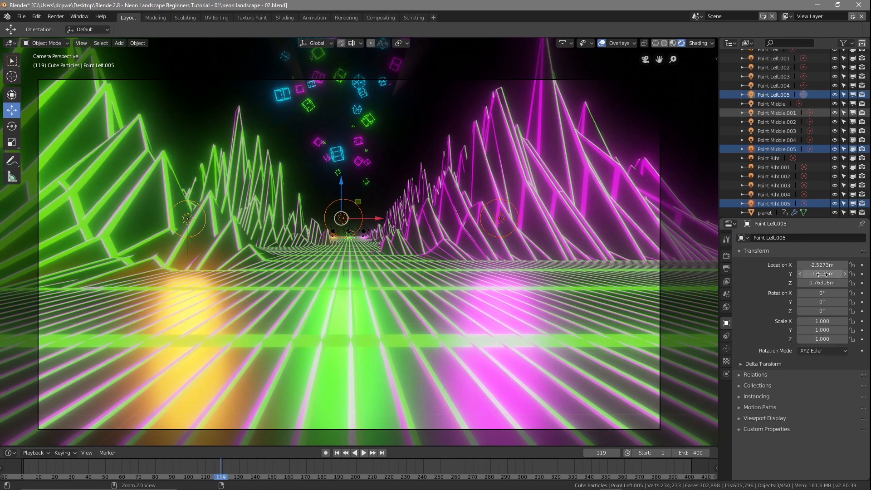
{"action": "key", "text": "ctrl+z"}
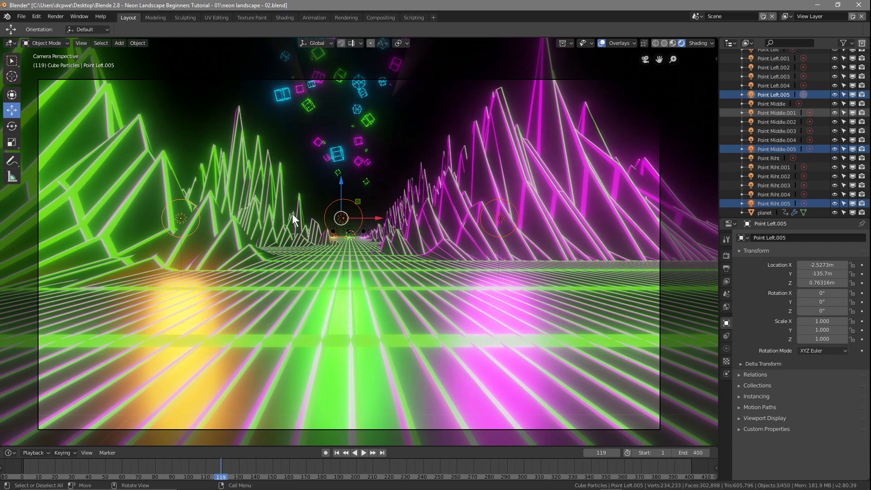
Parent the selected green and magenta lights to Point Left.005 and set its location to X -2.3473 m, Y -125.62 m.
{"action": "key", "text": "ctrl+p"}
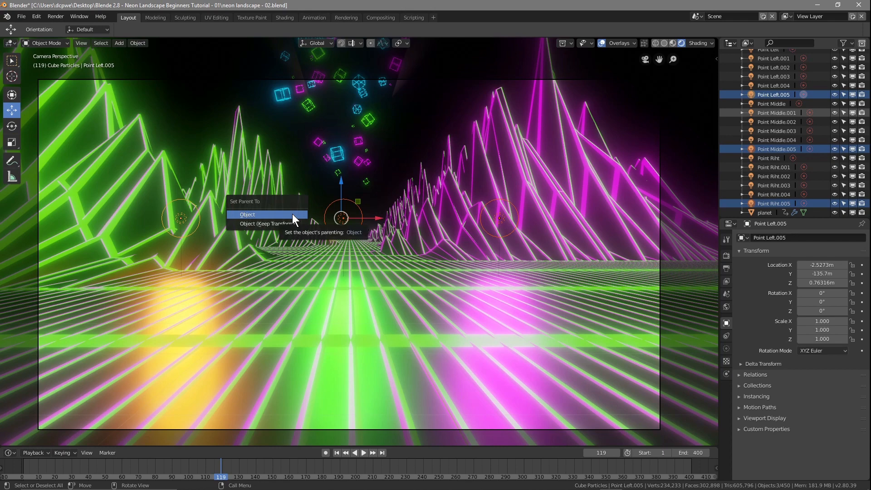
{"action": "left_click", "coordinate": [292, 215]}
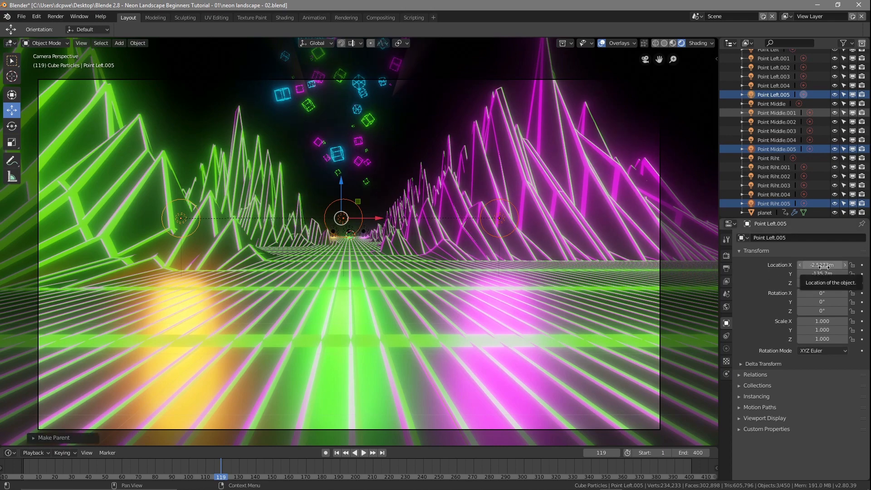
{"action": "left_click_drag", "start_coordinate": [822, 264], "coordinate": [842, 272]}
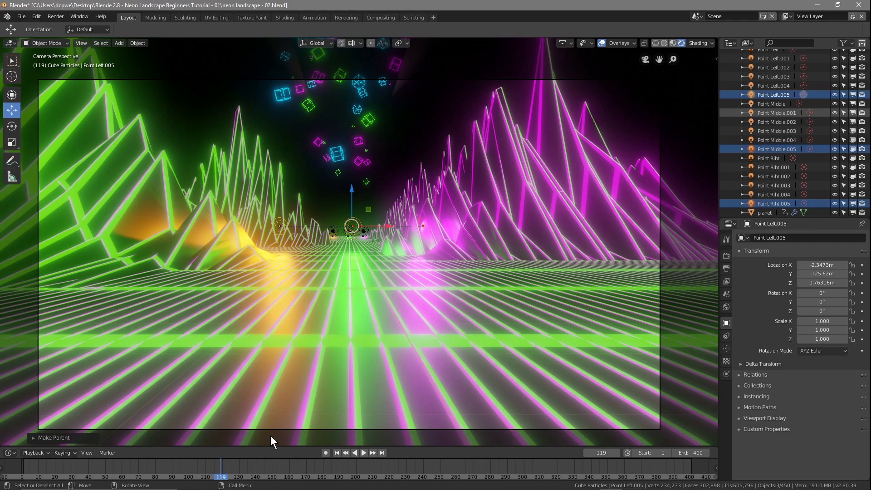
At frame 152, move the orange light Point Left.004 outward to about X -5.59 m and raise it to about Z 0.96 m.
{"action": "right_click_drag", "start_coordinate": [221, 478], "coordinate": [276, 470]}
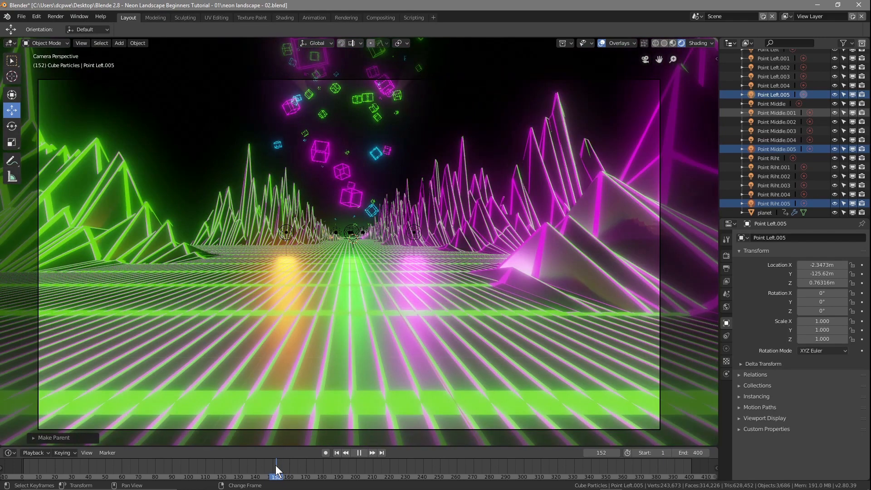
{"action": "right_click_drag", "start_coordinate": [278, 470], "coordinate": [278, 467]}
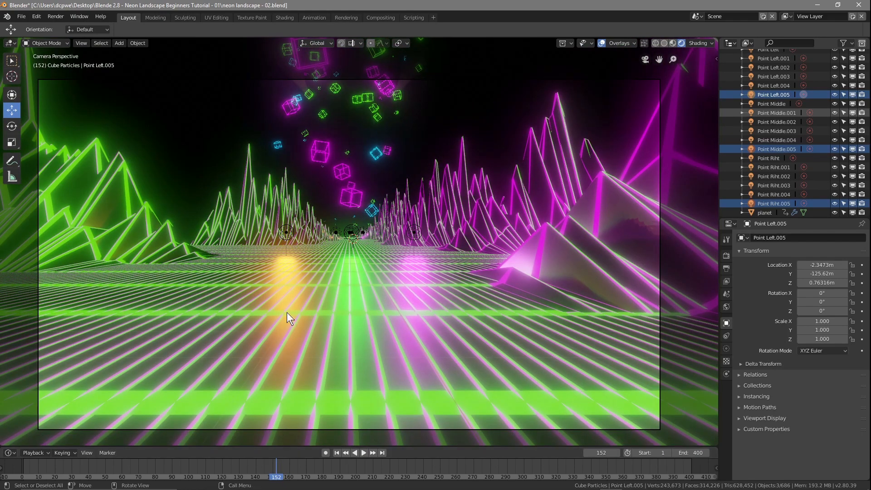
{"action": "left_click", "coordinate": [769, 193]}
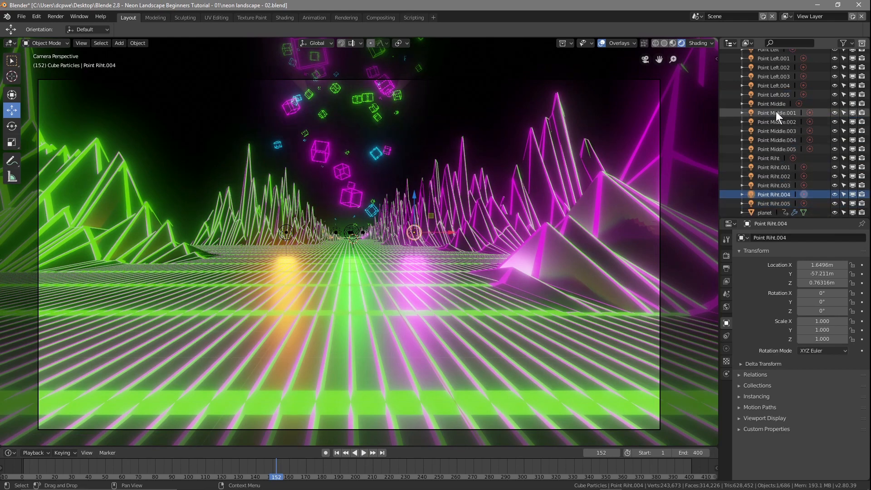
{"action": "left_click", "coordinate": [772, 95]}
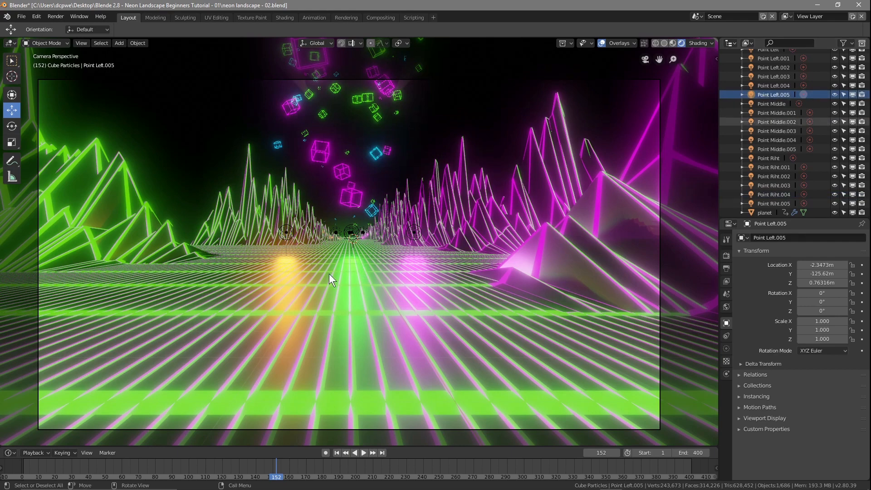
{"action": "left_click", "coordinate": [774, 86]}
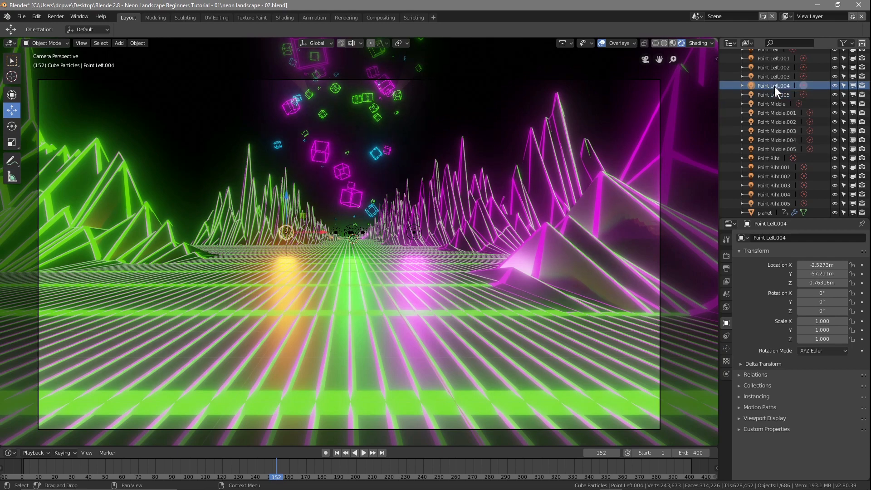
{"action": "key", "text": "g"}
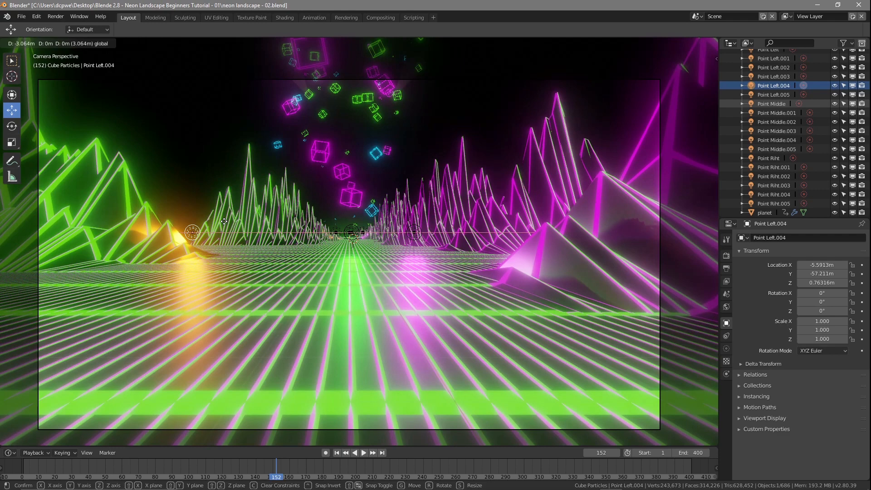
{"action": "left_click", "coordinate": [224, 221]}
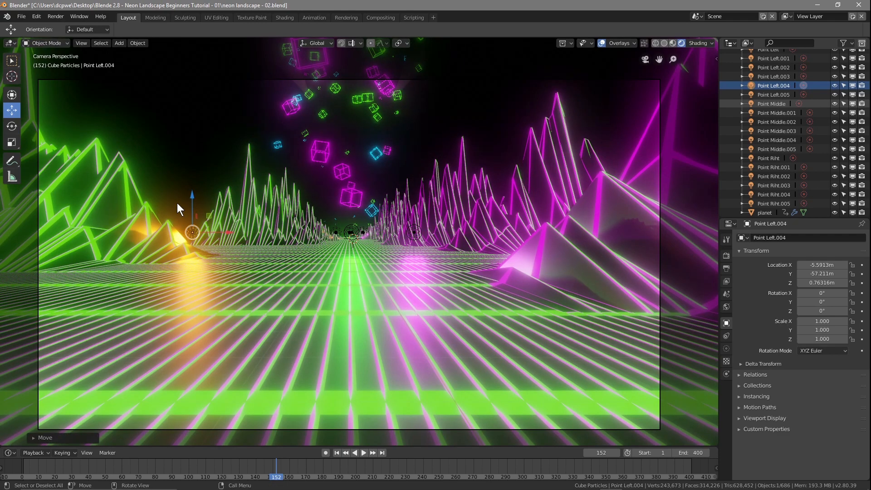
{"action": "key", "text": "g"}
{"action": "key", "text": "z"}
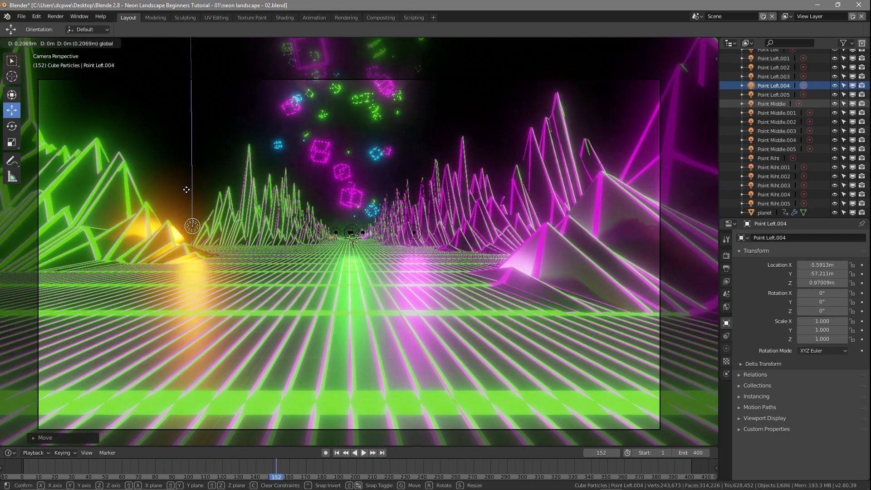
{"action": "left_click", "coordinate": [185, 190]}
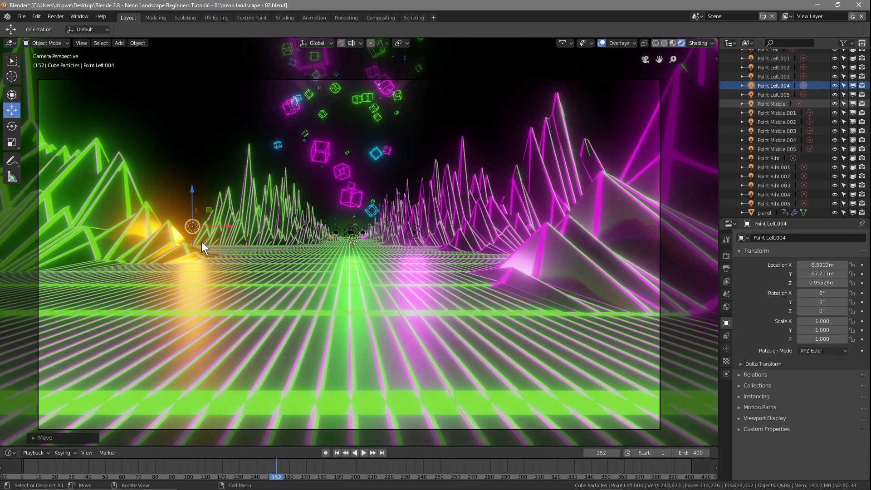
Move the magenta light Point Riht.004 to about X 3.44 m, Y -58.19 m and Z 0.33 m.
{"action": "left_click", "coordinate": [413, 232]}
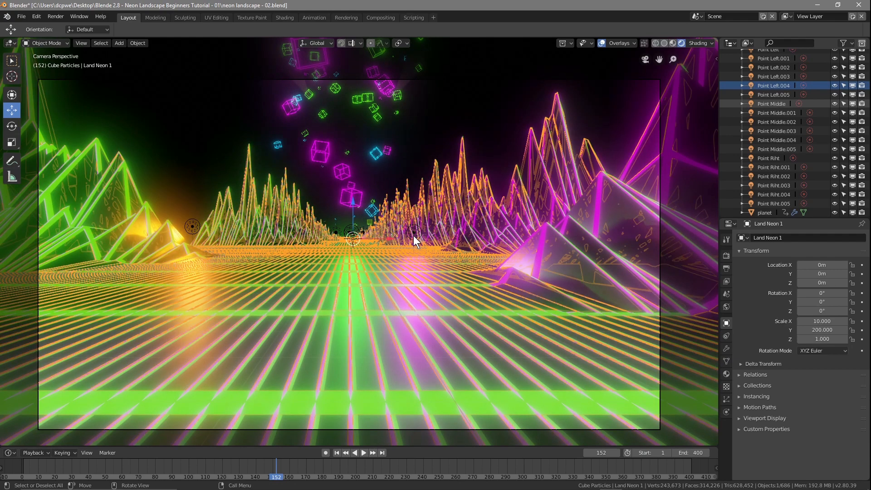
{"action": "left_click", "coordinate": [413, 233]}
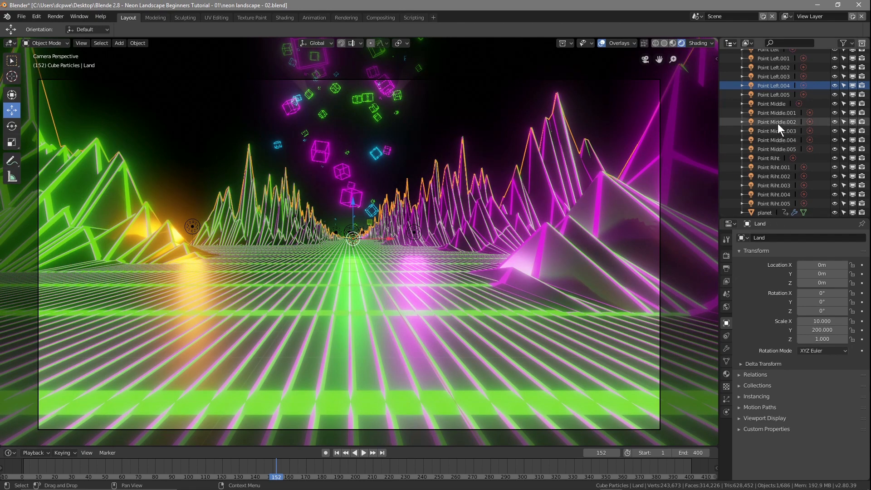
{"action": "left_click", "coordinate": [774, 194]}
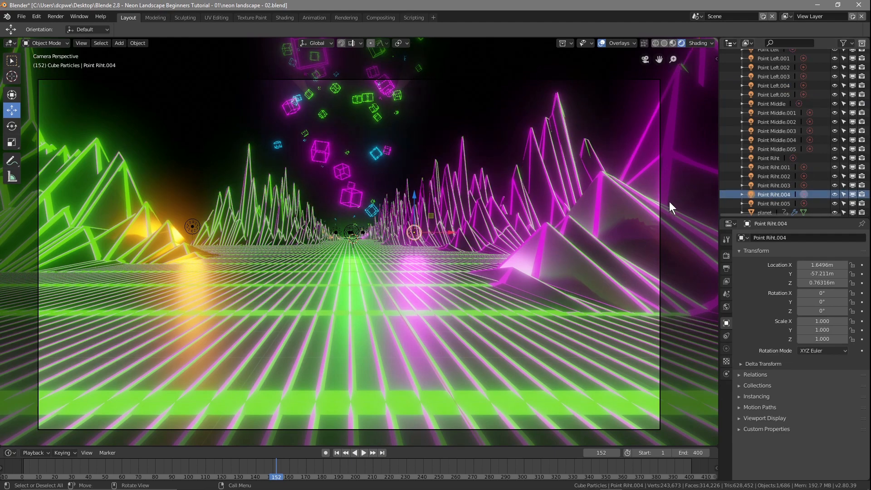
{"action": "key", "text": "g"}
{"action": "left_click_drag", "start_coordinate": [448, 229], "coordinate": [504, 224]}
{"action": "left_click", "coordinate": [469, 203]}
{"action": "key", "text": "g"}
{"action": "key", "text": "z"}
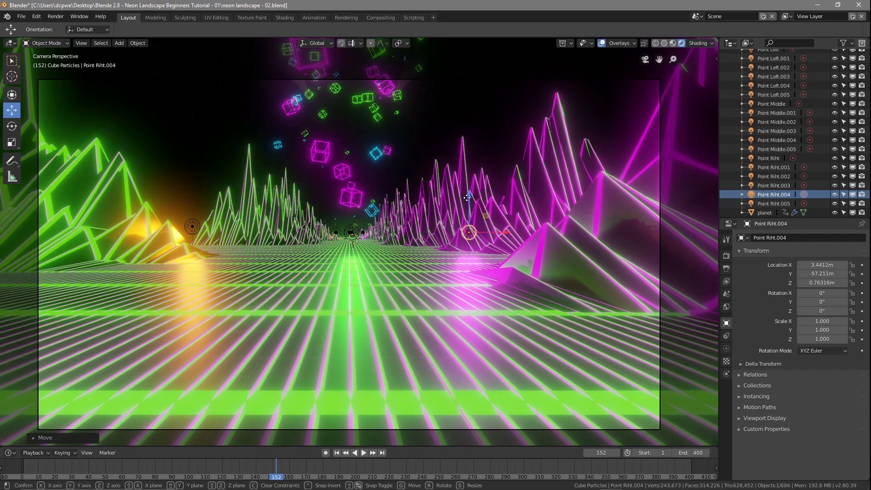
{"action": "left_click", "coordinate": [486, 238]}
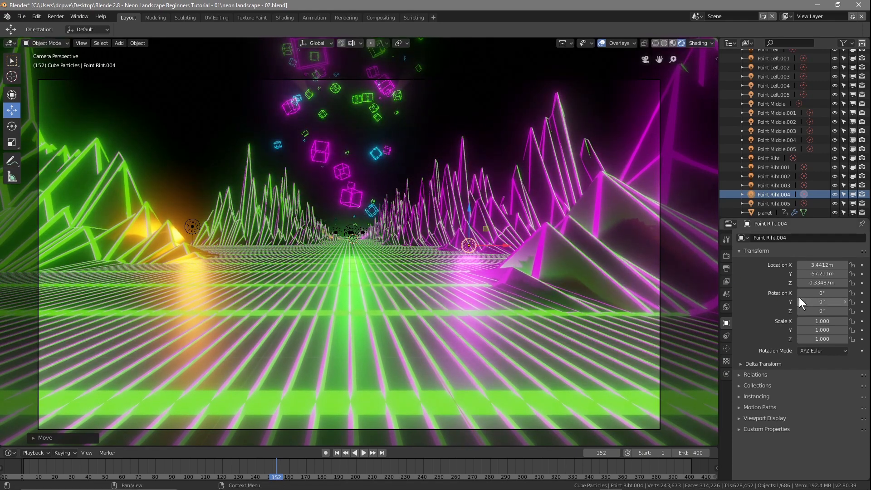
{"action": "left_click_drag", "start_coordinate": [817, 273], "coordinate": [772, 274]}
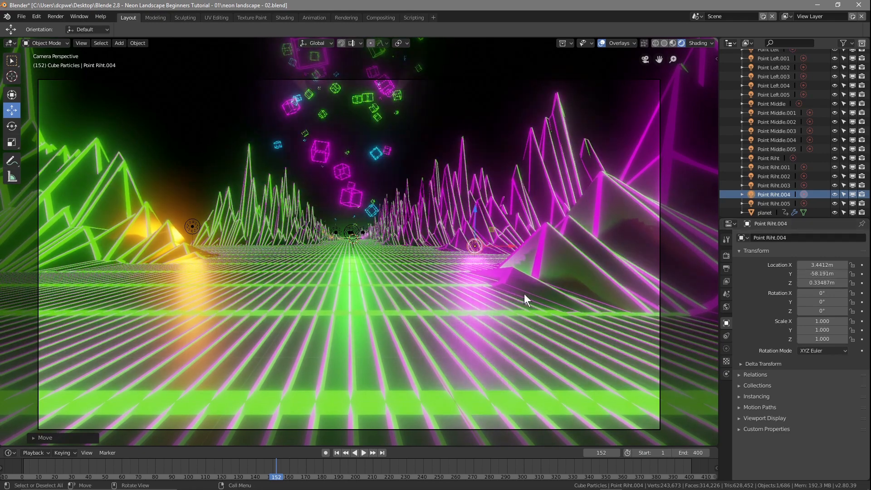
Raise the magenta light Point Riht.004 to about Z 3.27 m in the camera view.
{"action": "middle_click_drag", "start_coordinate": [491, 248], "coordinate": [491, 245]}
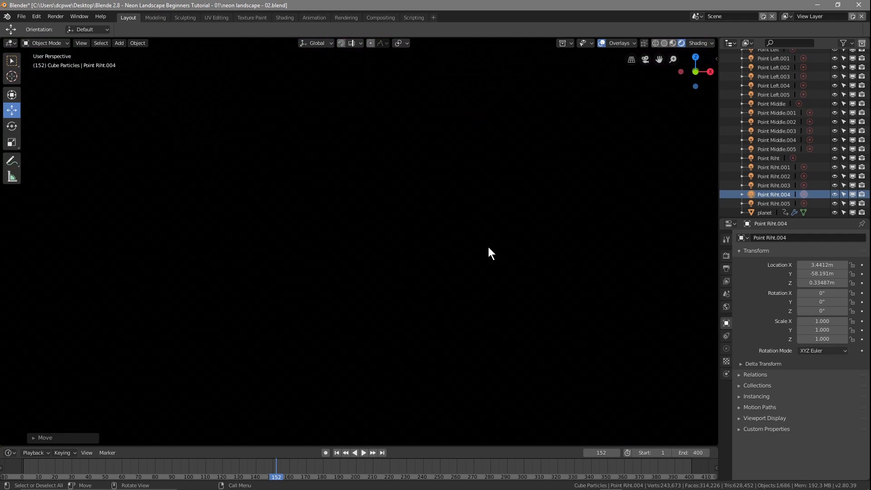
{"action": "key", "text": "KP_0"}
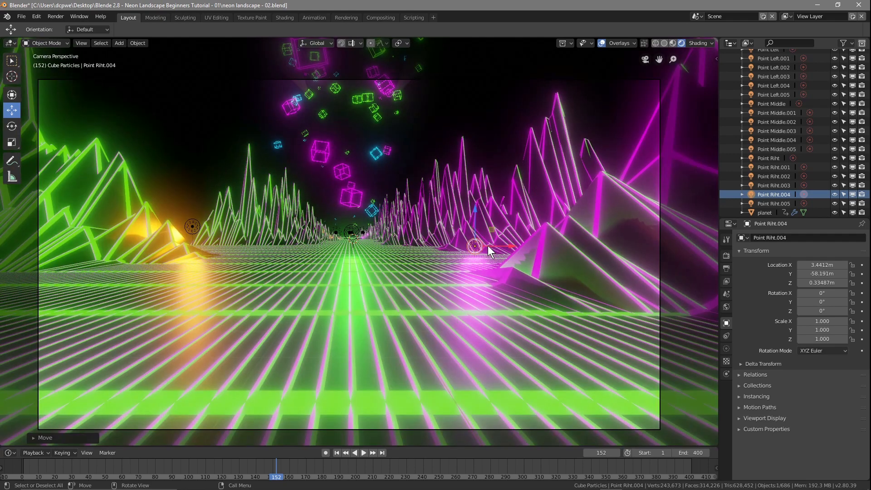
{"action": "left_click_drag", "start_coordinate": [475, 223], "coordinate": [490, 124]}
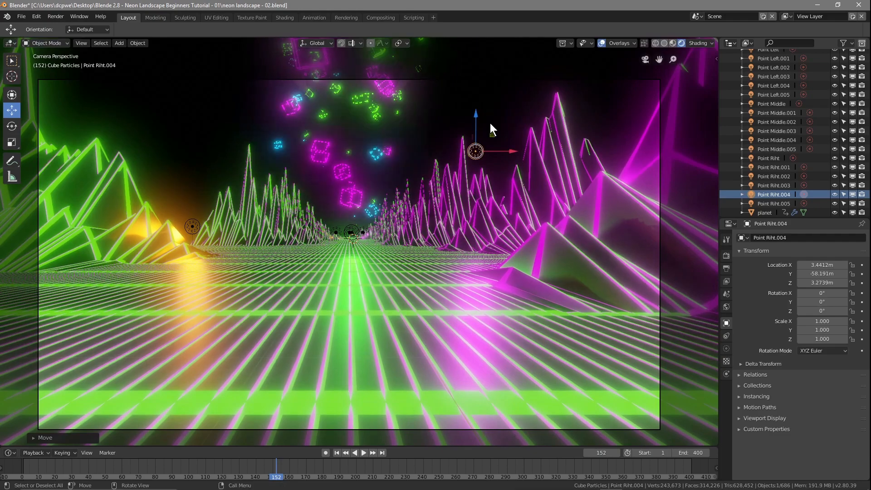
At frame 153, set the radius of Point Middle.004 to about 3.67 m and of Point Left.004 to about 1.86 m.
{"action": "mouse_move", "coordinate": [276, 477]}
{"action": "right_mouse_down"}
{"action": "mouse_move", "coordinate": [235, 478]}
{"action": "mouse_move", "coordinate": [262, 478]}
{"action": "mouse_move", "coordinate": [277, 460]}
{"action": "mouse_move", "coordinate": [292, 462]}
{"action": "mouse_move", "coordinate": [280, 459]}
{"action": "mouse_move", "coordinate": [277, 476]}
{"action": "right_mouse_up"}
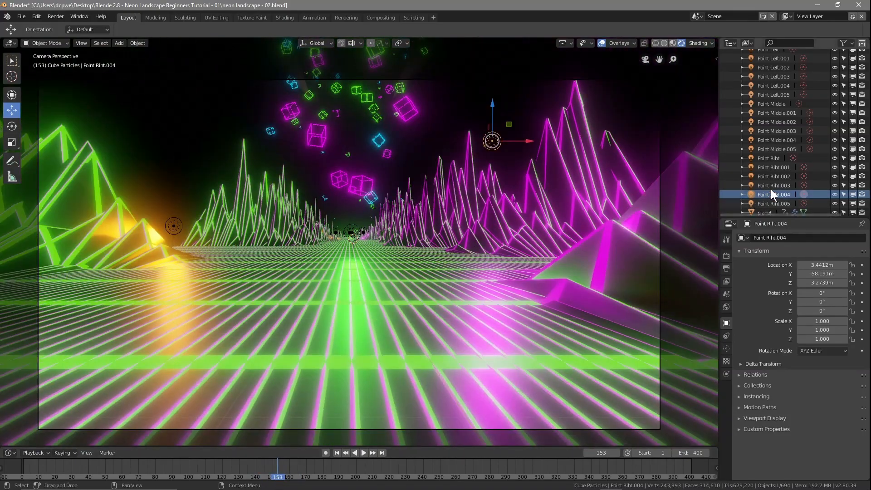
{"action": "left_click", "coordinate": [769, 140]}
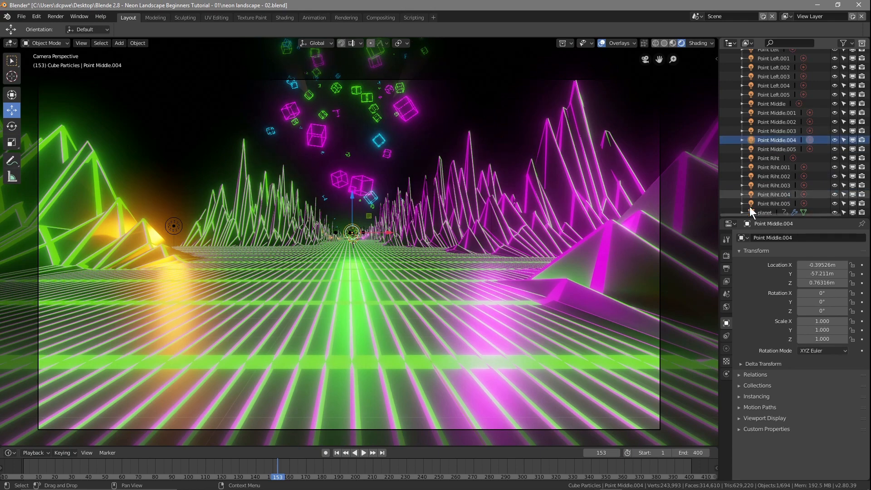
{"action": "left_click", "coordinate": [726, 348]}
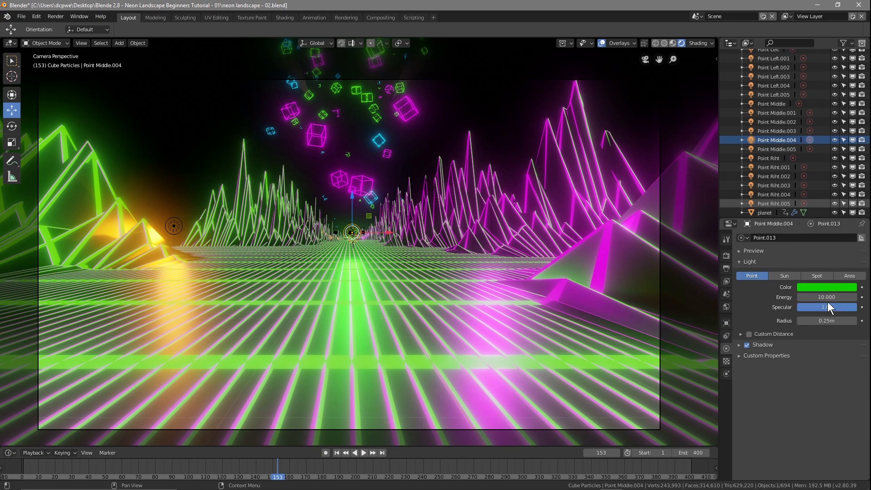
{"action": "mouse_move", "coordinate": [846, 308]}
{"action": "left_mouse_down"}
{"action": "mouse_move", "coordinate": [797, 307]}
{"action": "mouse_move", "coordinate": [857, 307]}
{"action": "left_mouse_up"}
{"action": "mouse_move", "coordinate": [853, 320]}
{"action": "left_mouse_down"}
{"action": "mouse_move", "coordinate": [869, 321]}
{"action": "mouse_move", "coordinate": [833, 321]}
{"action": "mouse_move", "coordinate": [844, 321]}
{"action": "left_mouse_up"}
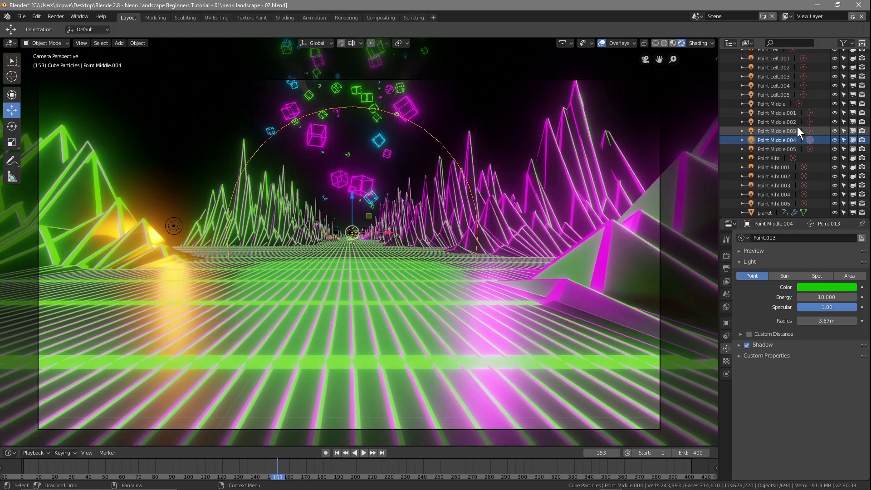
{"action": "left_click", "coordinate": [776, 85]}
{"action": "mouse_move", "coordinate": [817, 313]}
{"action": "left_mouse_down"}
{"action": "mouse_move", "coordinate": [859, 314]}
{"action": "mouse_move", "coordinate": [820, 319]}
{"action": "left_mouse_up"}
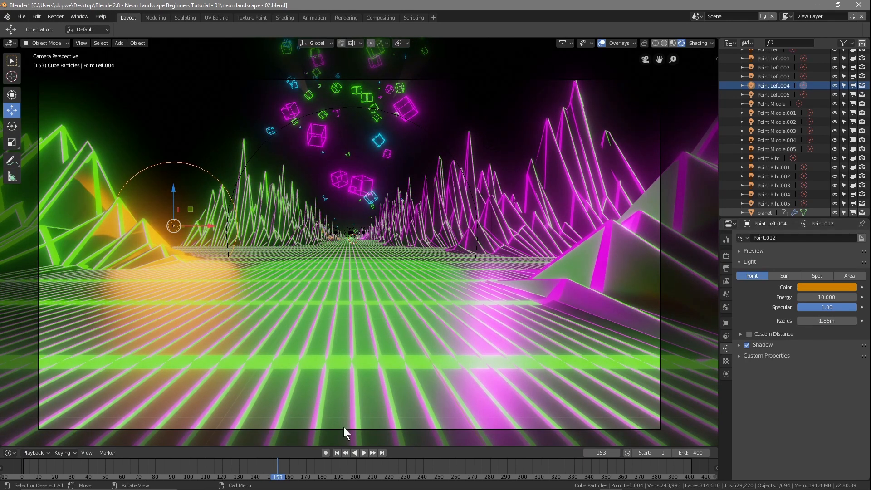
At frame 119, set the radius of the green light Point Middle.005 to about 2.13 m and save the file.
{"action": "right_click_drag", "start_coordinate": [277, 473], "coordinate": [222, 463]}
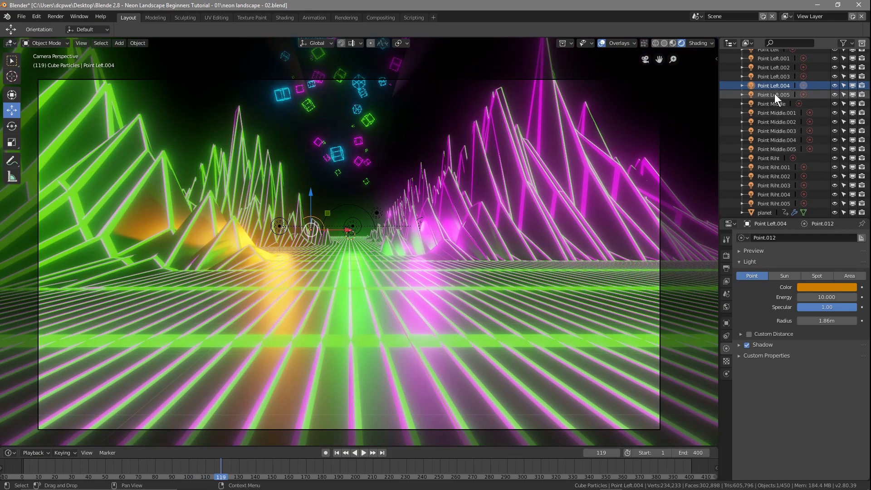
{"action": "left_click", "coordinate": [773, 203]}
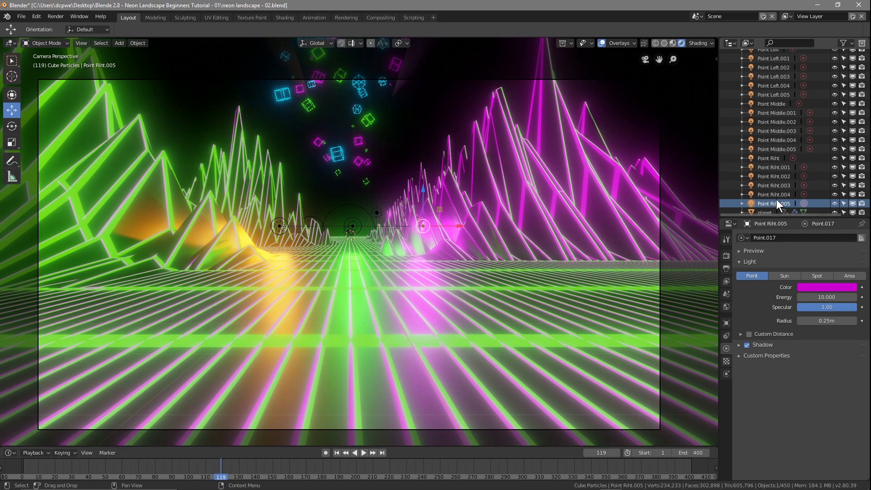
{"action": "scroll", "coordinate": [776, 200], "scroll_direction": "down", "scroll_amount": 2}
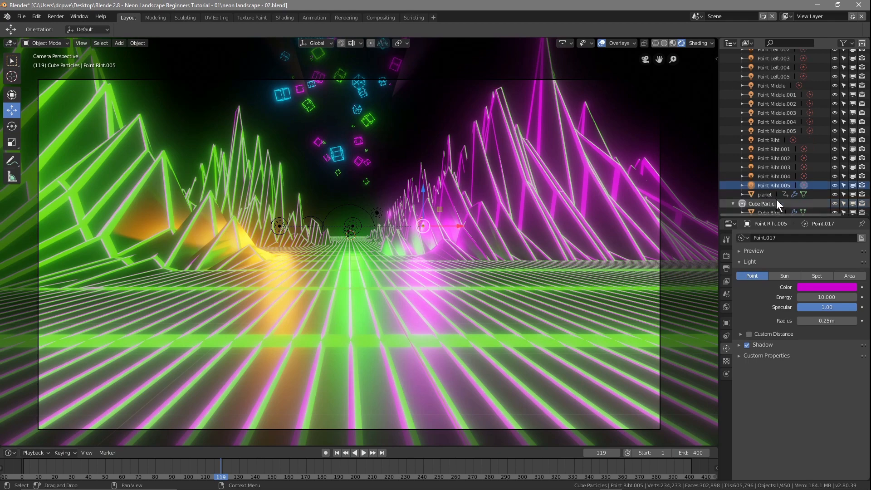
{"action": "left_click", "coordinate": [776, 130]}
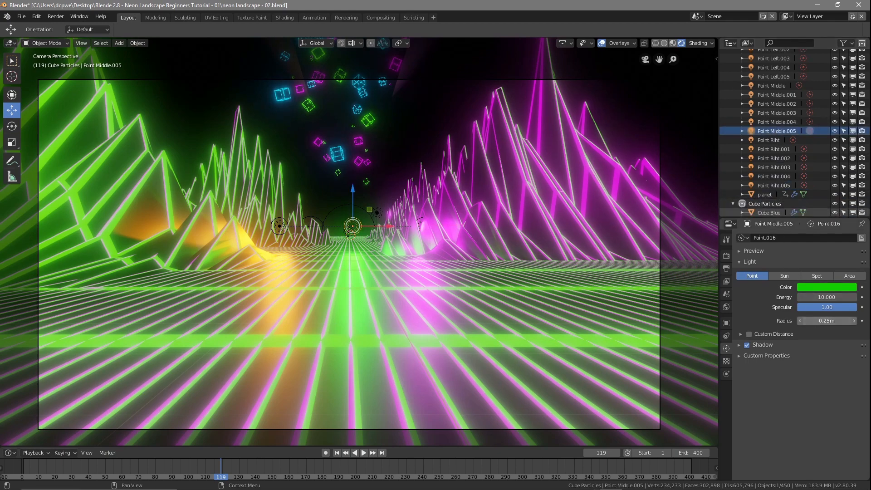
{"action": "left_click_drag", "start_coordinate": [826, 321], "coordinate": [848, 320]}
{"action": "left_click_drag", "start_coordinate": [826, 320], "coordinate": [835, 321]}
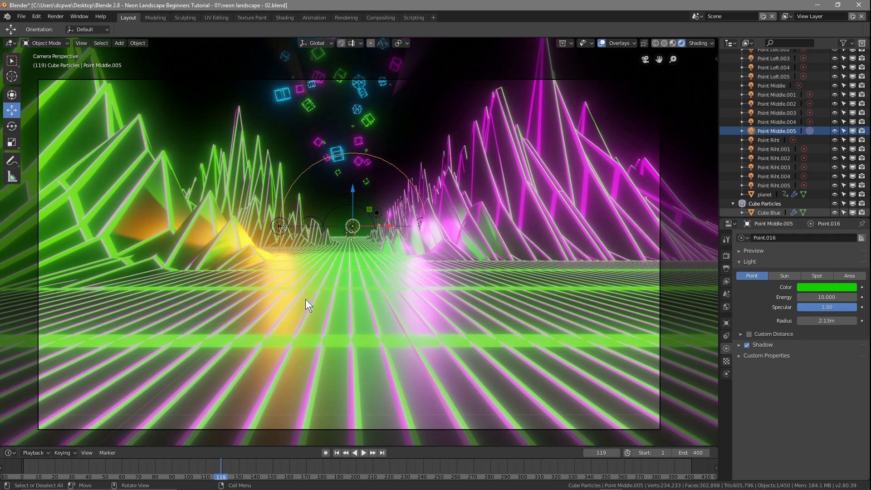
{"action": "left_click", "coordinate": [22, 17]}
{"action": "left_click", "coordinate": [40, 84]}
At frame 187, set the radius of the green light Point Middle.003 to about 1.92 m.
{"action": "left_click_drag", "start_coordinate": [222, 479], "coordinate": [334, 459]}
{"action": "key", "text": "space"}
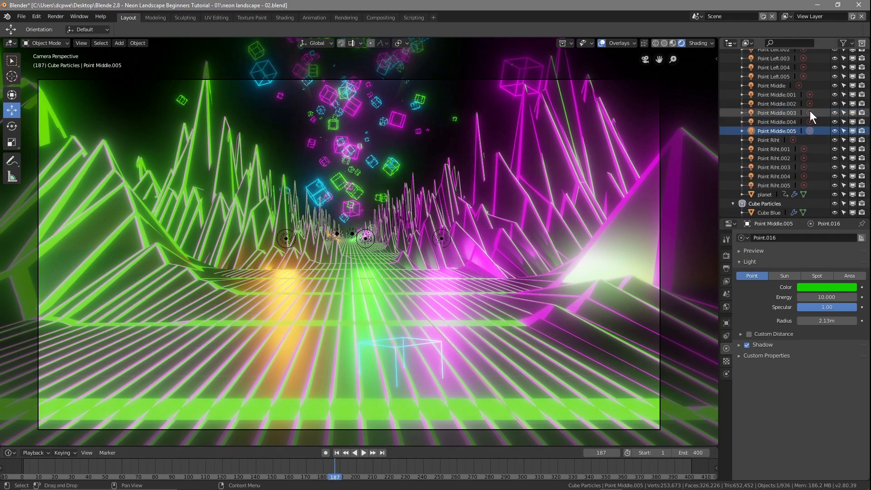
{"action": "left_click", "coordinate": [782, 113]}
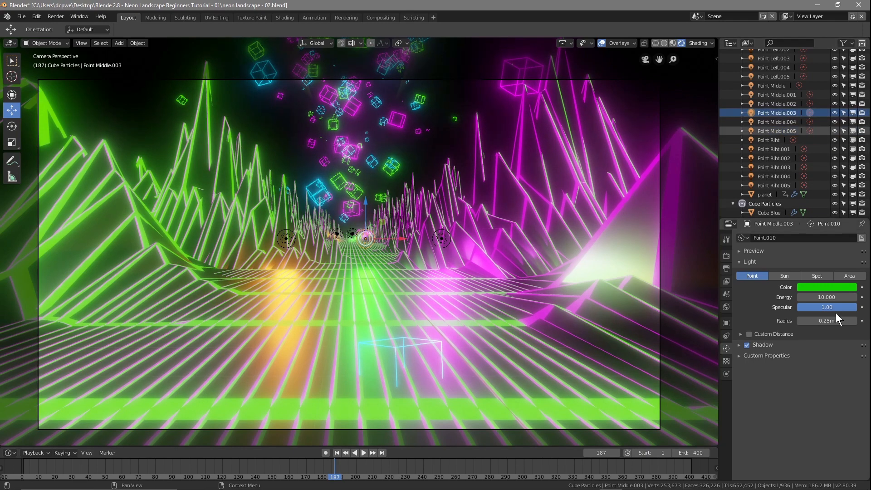
{"action": "left_click_drag", "start_coordinate": [812, 321], "coordinate": [853, 321]}
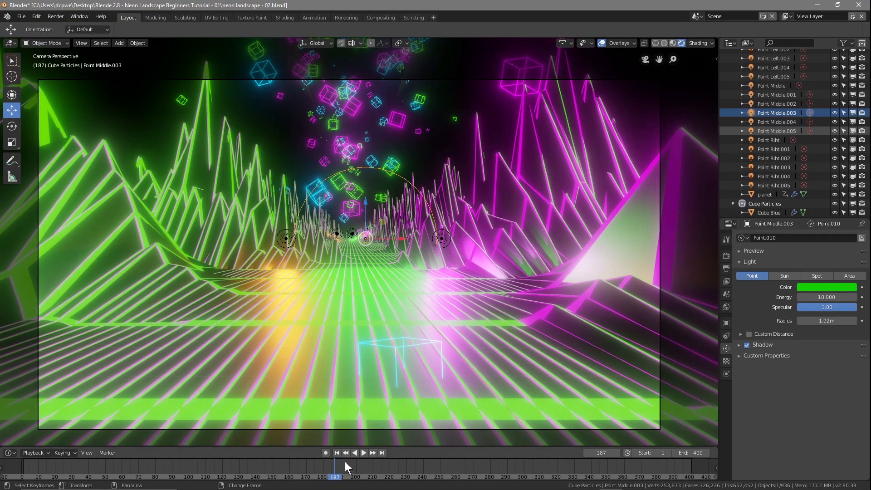
At frame 217, set the radius of the green light Point Middle.002 to about 1.02 m.
{"action": "key", "text": "space"}
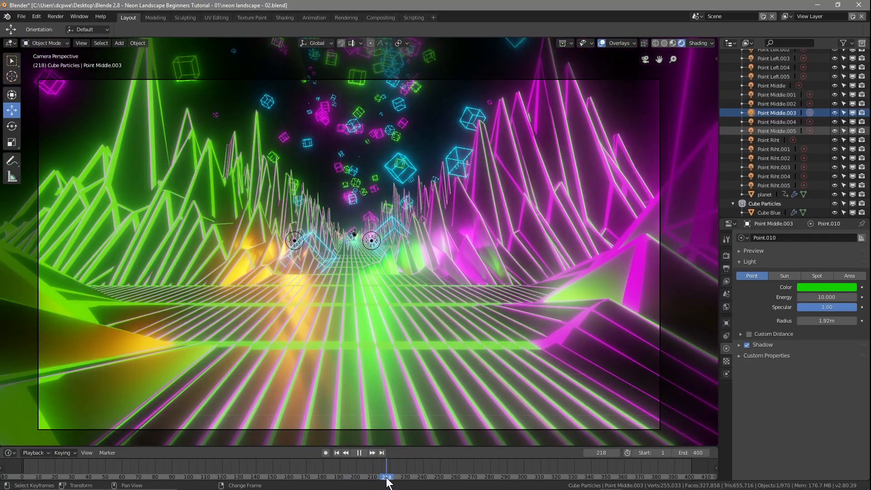
{"action": "left_click", "coordinate": [386, 481]}
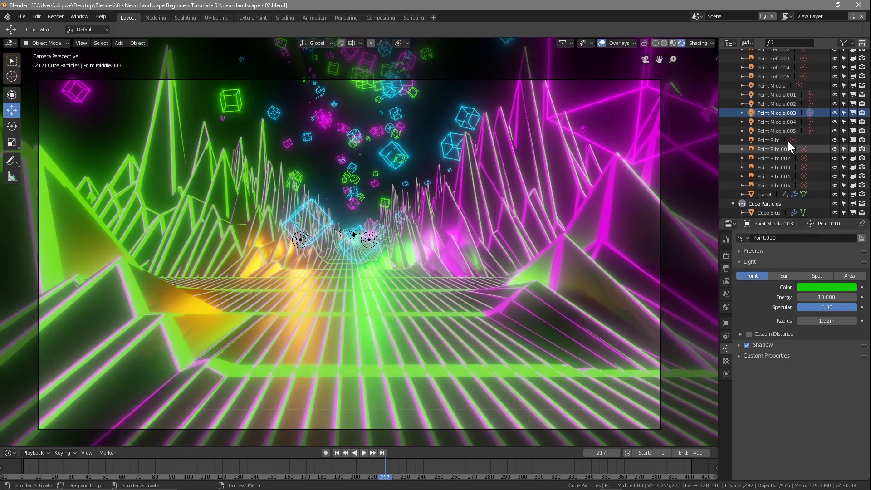
{"action": "left_click", "coordinate": [781, 105]}
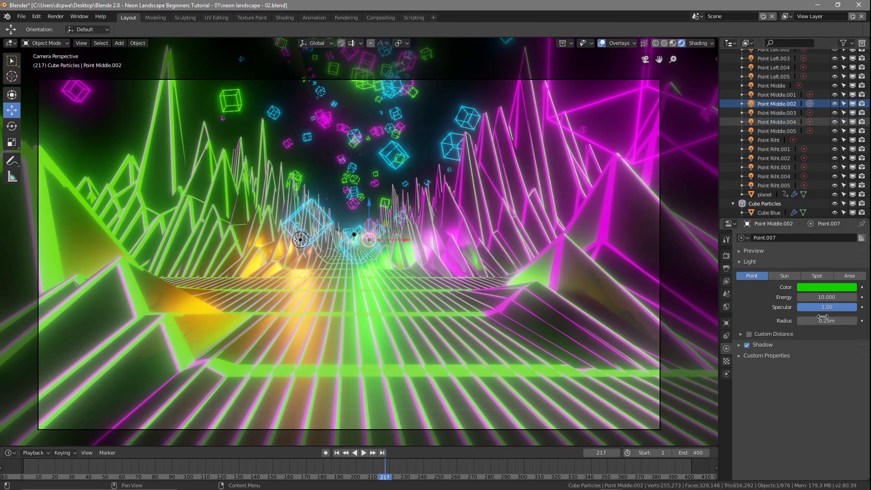
{"action": "left_click_drag", "start_coordinate": [820, 321], "coordinate": [852, 320]}
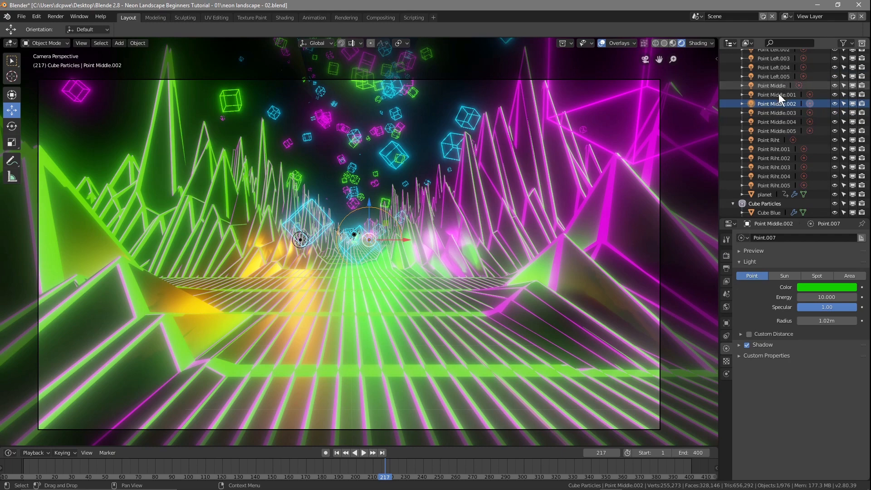
Move the magenta light Point Riht.002 inward along X and raise it by about 2.14 m.
{"action": "left_click", "coordinate": [775, 159]}
{"action": "left_click_drag", "start_coordinate": [472, 239], "coordinate": [443, 242]}
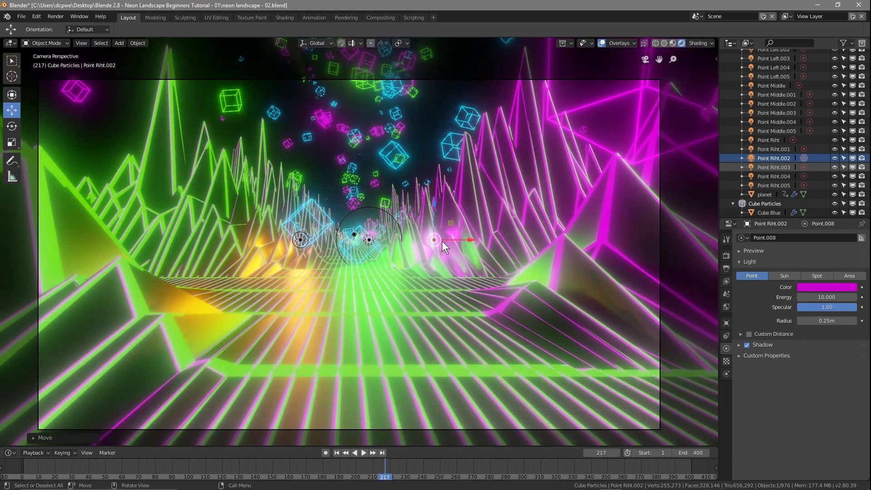
{"action": "left_click_drag", "start_coordinate": [434, 212], "coordinate": [425, 139]}
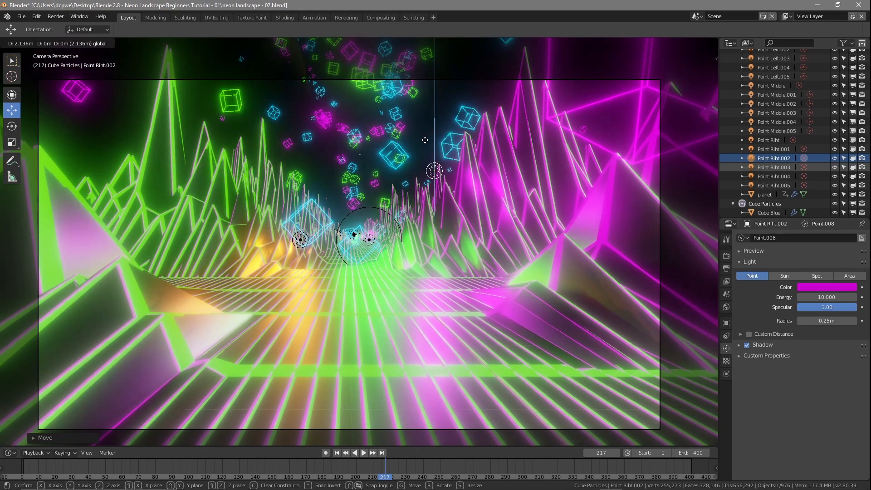
{"action": "left_click_drag", "start_coordinate": [425, 141], "coordinate": [425, 141]}
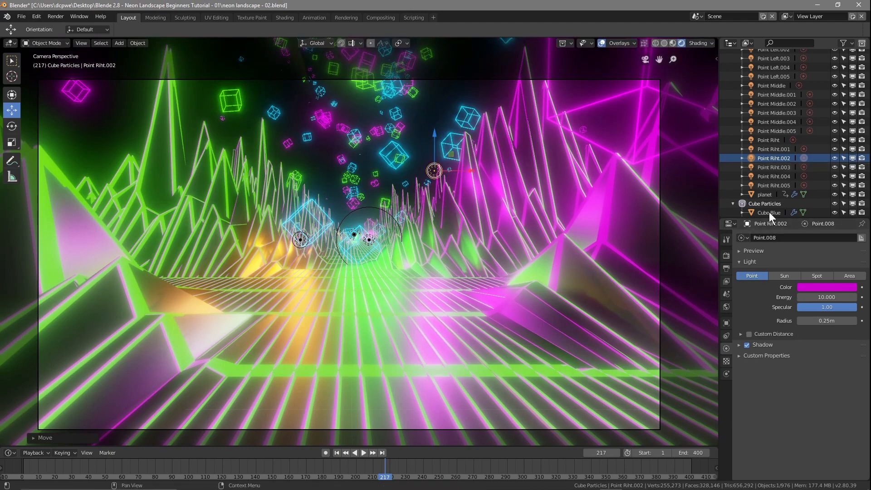
Set the radius of the orange light Point Left.002 to about 1.06 m and save the file.
{"action": "scroll", "coordinate": [774, 104], "scroll_direction": "up", "scroll_amount": 1}
{"action": "scroll", "coordinate": [773, 91], "scroll_direction": "up", "scroll_amount": 1}
{"action": "left_click", "coordinate": [771, 85]}
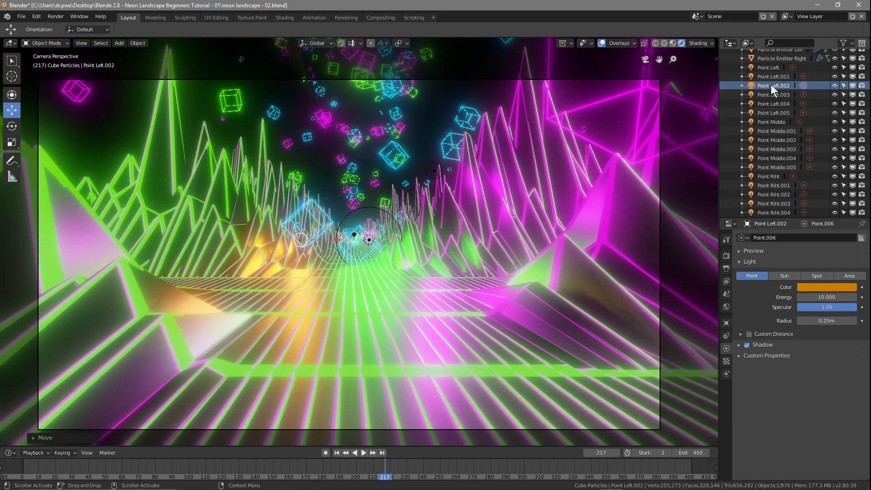
{"action": "left_click_drag", "start_coordinate": [812, 319], "coordinate": [834, 319]}
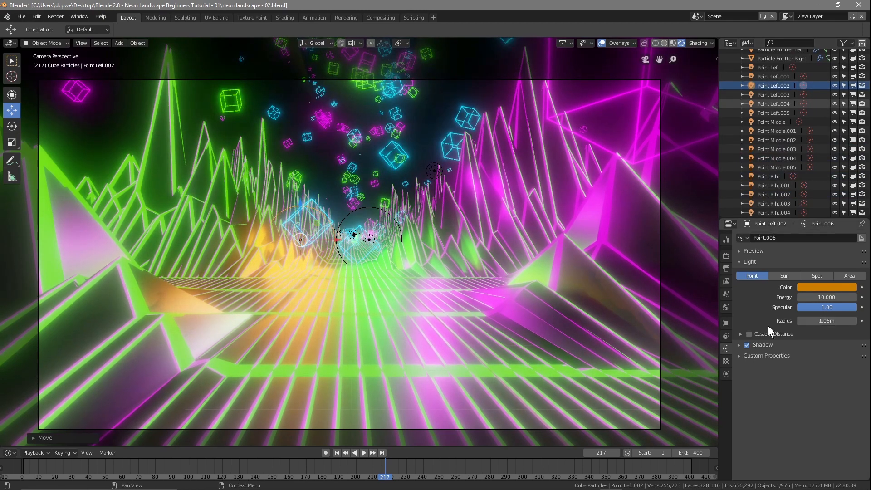
{"action": "left_click", "coordinate": [21, 16]}
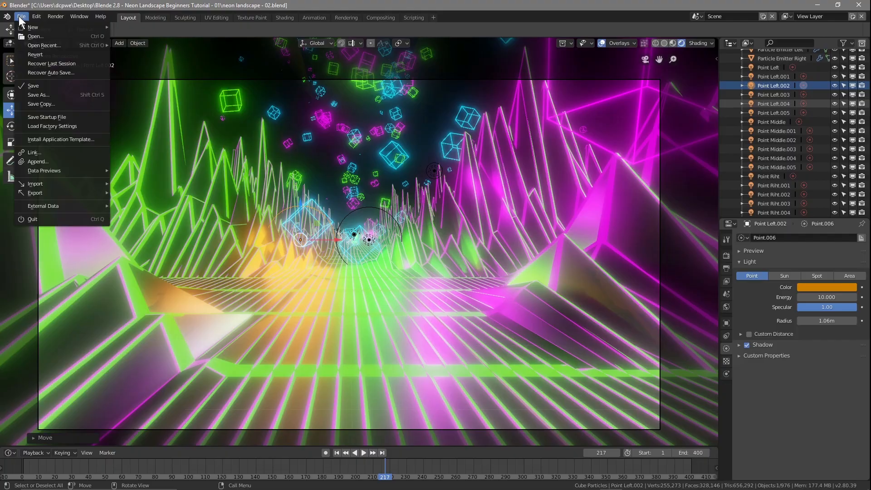
{"action": "left_click", "coordinate": [31, 82]}
At frame 299, set the green light Point Middle to a radius of about 1.78 m and energy 6.62, and save the file.
{"action": "left_click_drag", "start_coordinate": [385, 473], "coordinate": [523, 479]}
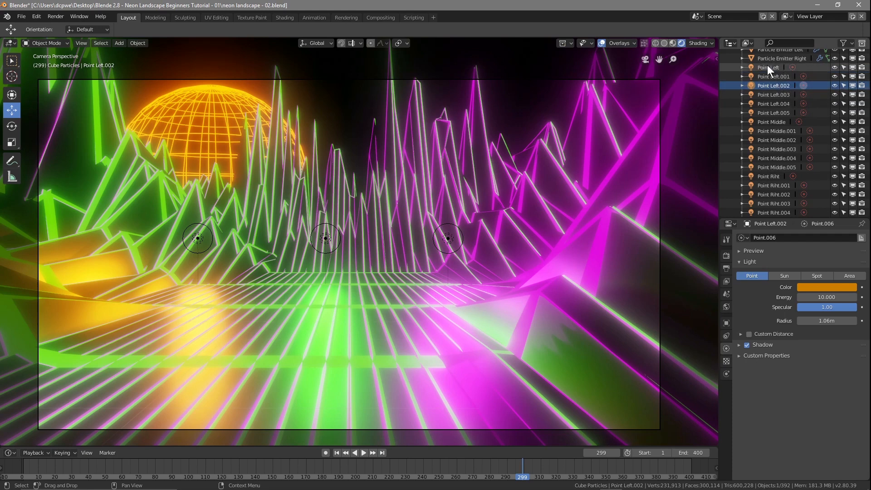
{"action": "left_click", "coordinate": [779, 122]}
{"action": "left_click_drag", "start_coordinate": [826, 321], "coordinate": [824, 300]}
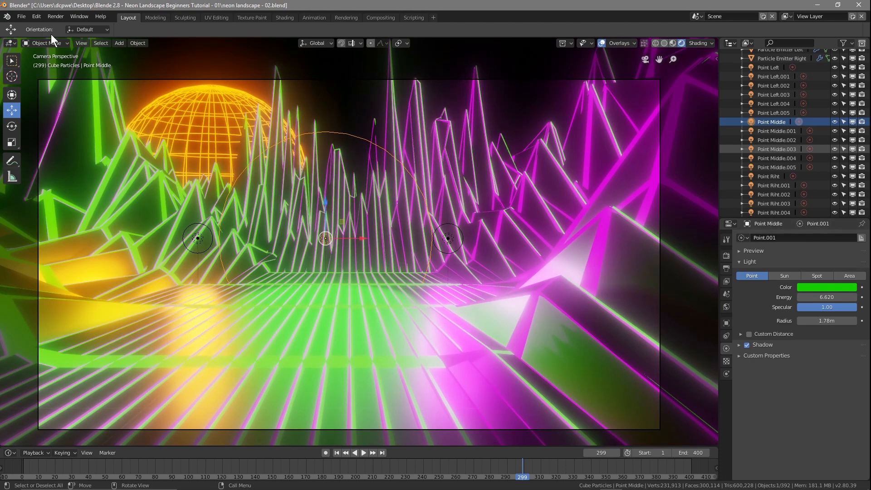
{"action": "left_click", "coordinate": [21, 17]}
{"action": "left_click", "coordinate": [41, 86]}
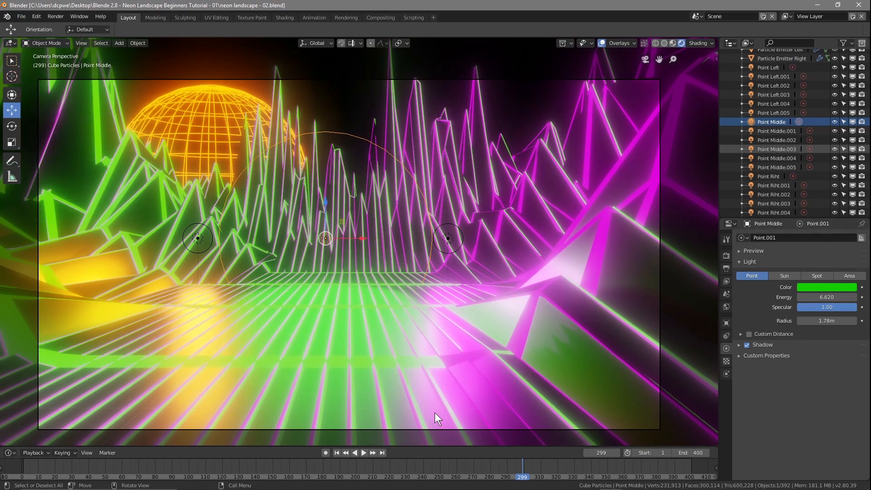
Play the animation from the first frame to review the lighting and stop it at frame 346.
{"action": "left_click", "coordinate": [336, 453]}
{"action": "left_click", "coordinate": [363, 453]}
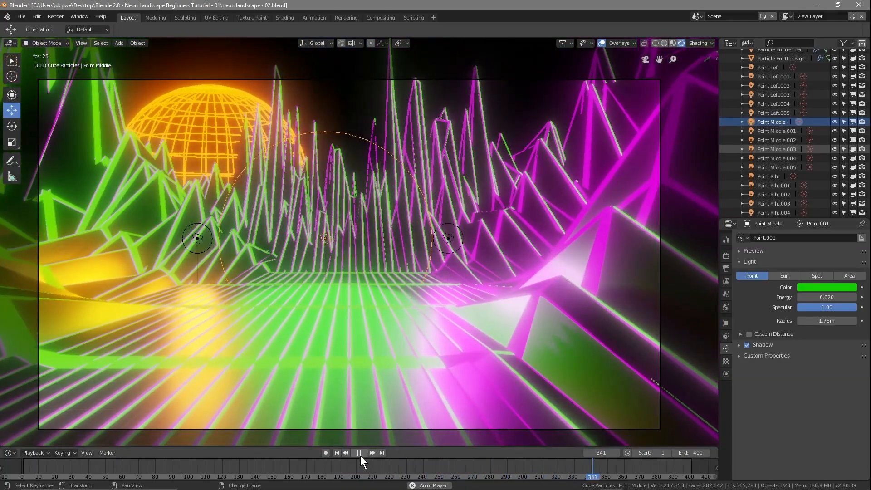
{"action": "left_click", "coordinate": [361, 456]}
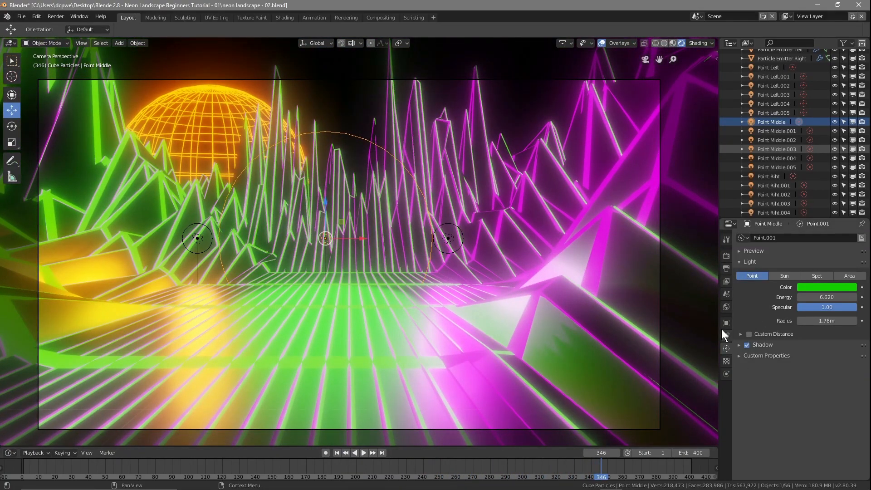
Test the Land material's Metallic at 1.000 with different Roughness values, and set Metallic to 0.000.
{"action": "scroll", "coordinate": [782, 96], "scroll_direction": "up", "scroll_amount": 3}
{"action": "left_click", "coordinate": [763, 81]}
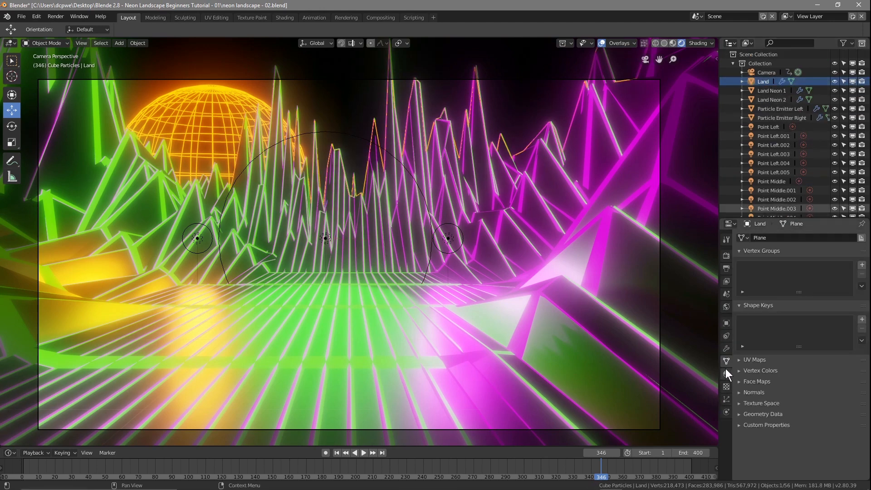
{"action": "left_click", "coordinate": [724, 373]}
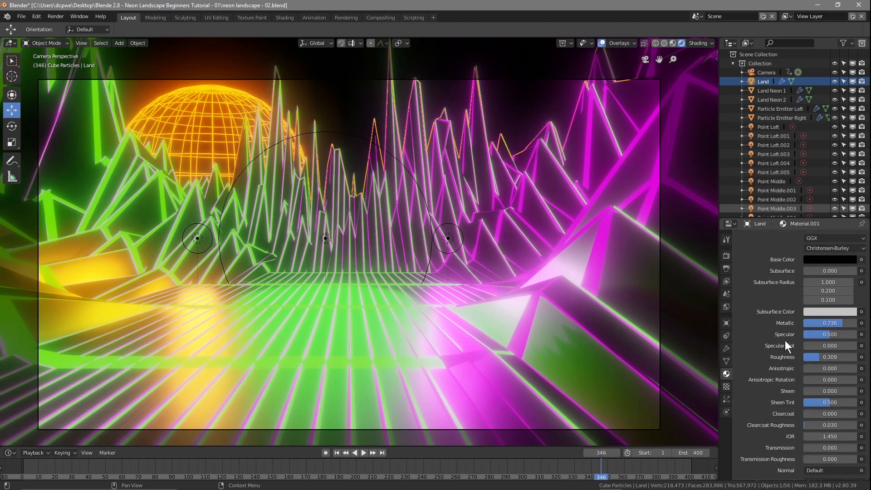
{"action": "left_click_drag", "start_coordinate": [837, 325], "coordinate": [853, 325]}
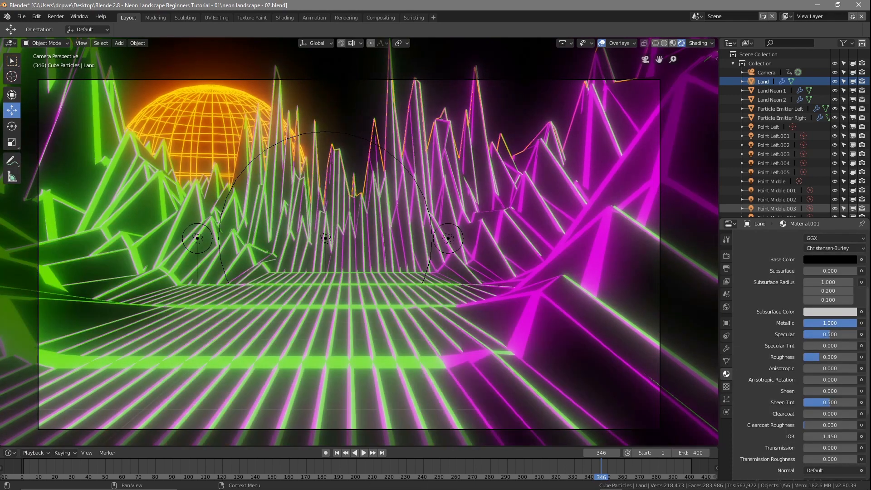
{"action": "mouse_move", "coordinate": [820, 356]}
{"action": "left_mouse_down"}
{"action": "mouse_move", "coordinate": [860, 357]}
{"action": "mouse_move", "coordinate": [824, 356]}
{"action": "left_mouse_up"}
{"action": "left_click_drag", "start_coordinate": [850, 326], "coordinate": [801, 326]}
{"action": "mouse_move", "coordinate": [819, 356]}
{"action": "left_mouse_down"}
{"action": "mouse_move", "coordinate": [805, 356]}
{"action": "mouse_move", "coordinate": [813, 356]}
{"action": "left_mouse_up"}
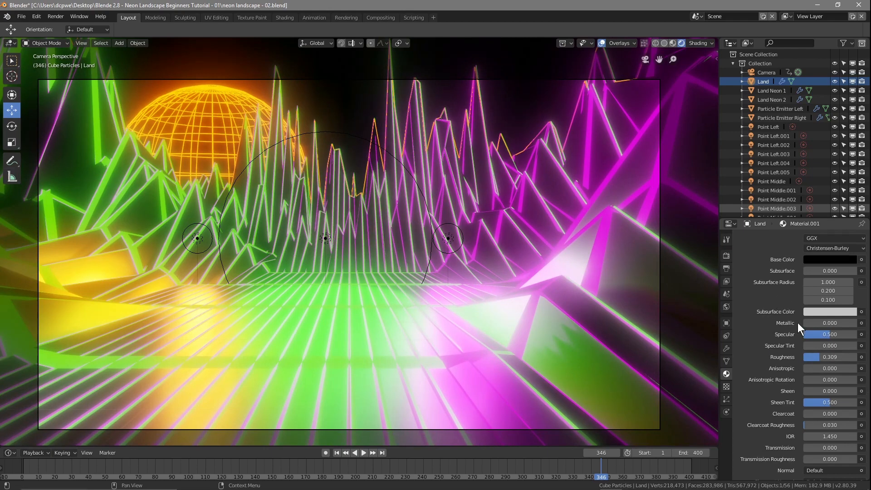
Set the Land material's Metallic to 0.955 and save the file.
{"action": "left_click_drag", "start_coordinate": [806, 323], "coordinate": [806, 323]}
{"action": "left_click_drag", "start_coordinate": [829, 323], "coordinate": [852, 323]}
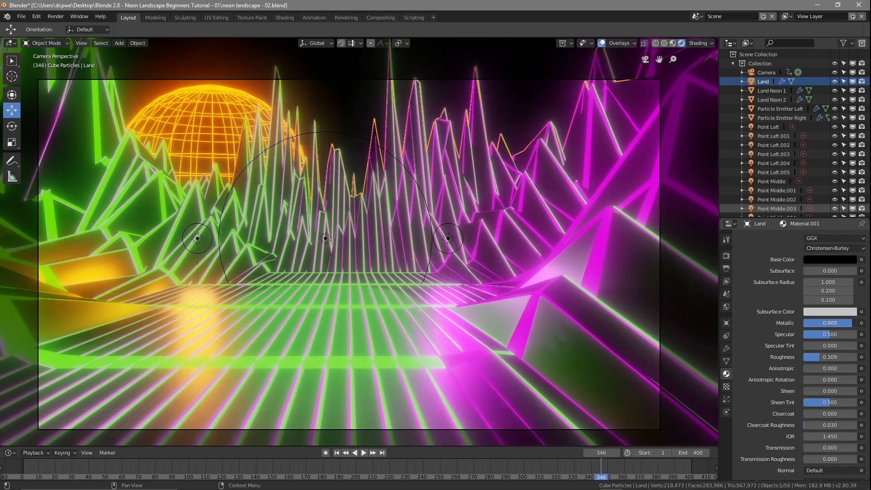
{"action": "left_click_drag", "start_coordinate": [851, 323], "coordinate": [854, 323]}
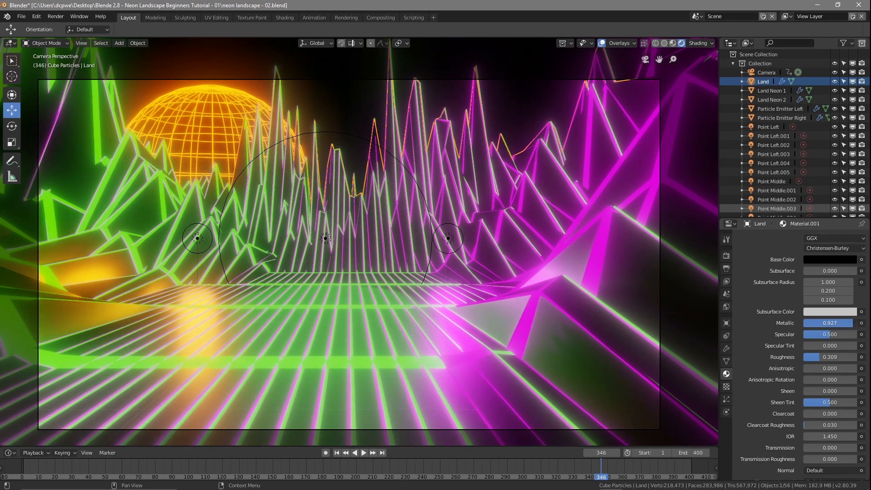
{"action": "left_click", "coordinate": [23, 19]}
{"action": "left_click", "coordinate": [28, 85]}
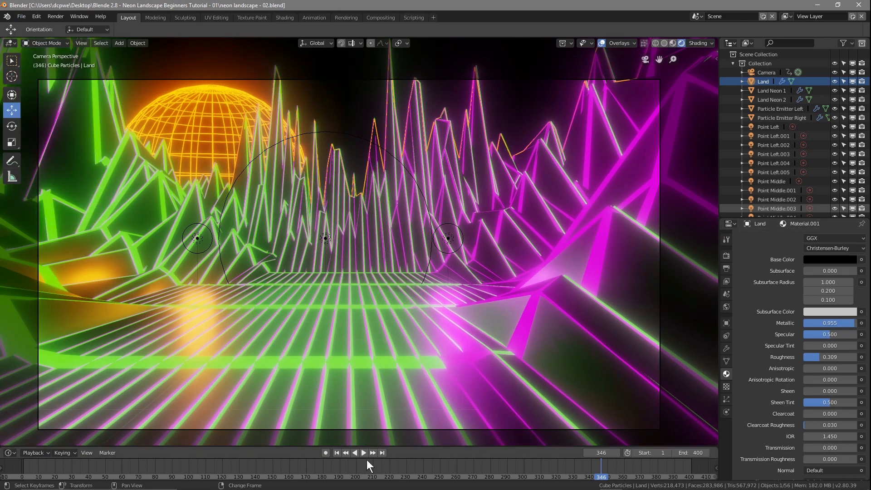
Play the animation from the first frame, stop it at frame 158 and render that frame for review.
{"action": "left_click", "coordinate": [336, 452]}
{"action": "left_click", "coordinate": [363, 453]}
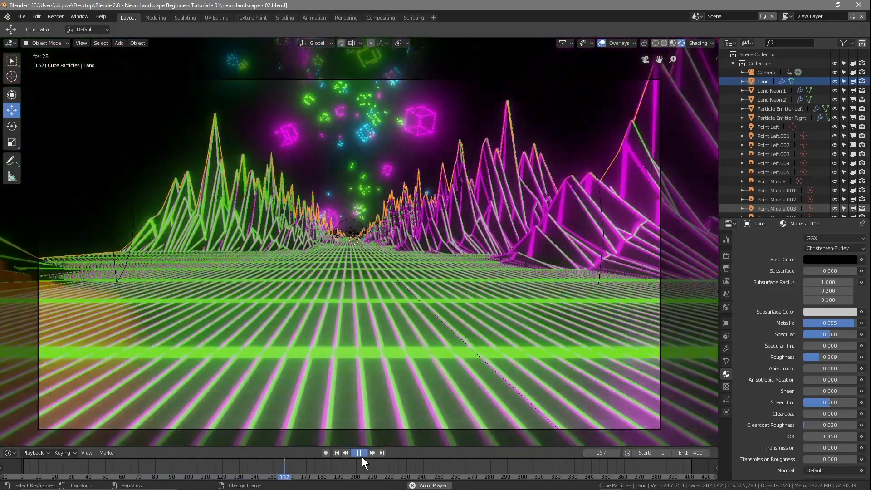
{"action": "left_click", "coordinate": [358, 453]}
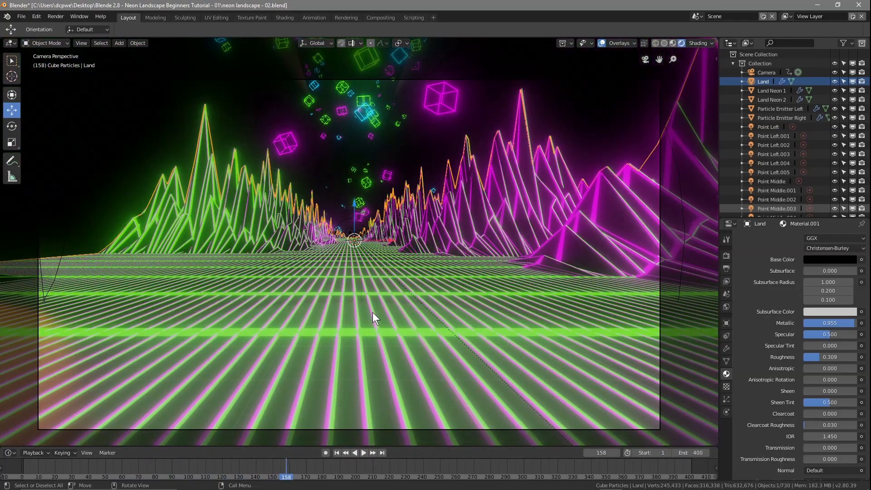
{"action": "key", "text": "F12"}
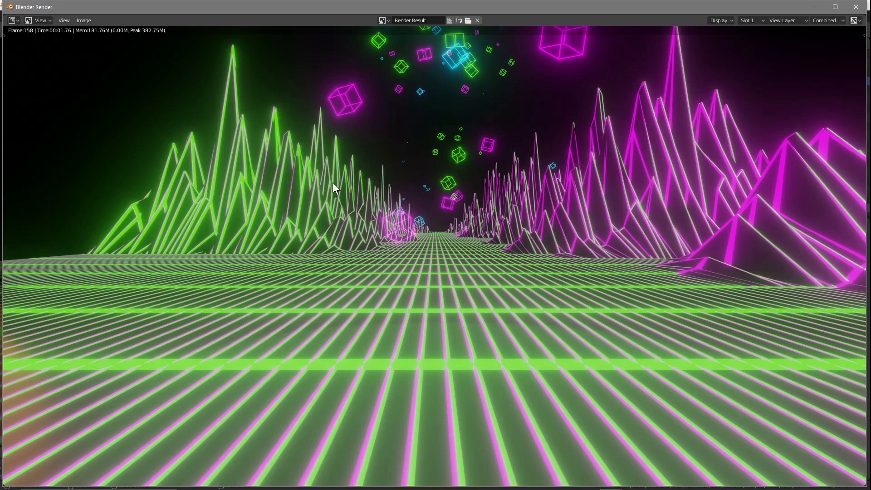
{"action": "left_click", "coordinate": [855, 7]}
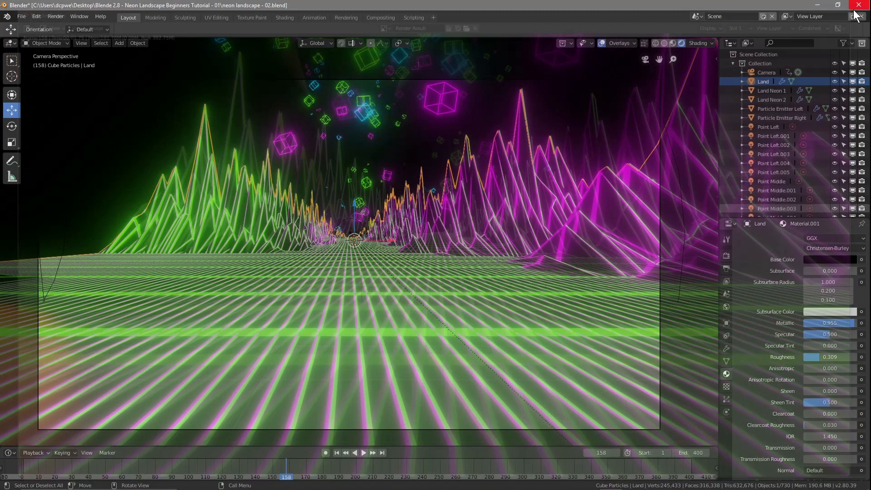
Continue playback to frame 186 and render that frame to check the lights and cubes.
{"action": "left_click", "coordinate": [364, 453]}
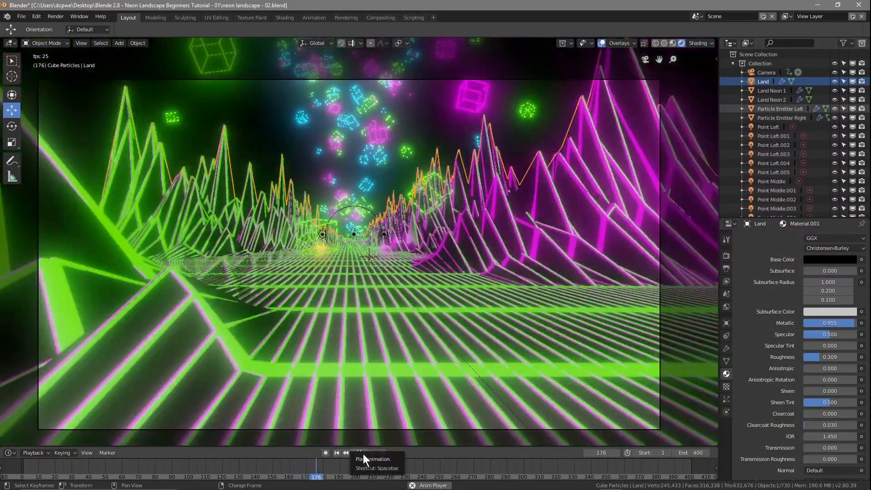
{"action": "key", "text": "F12"}
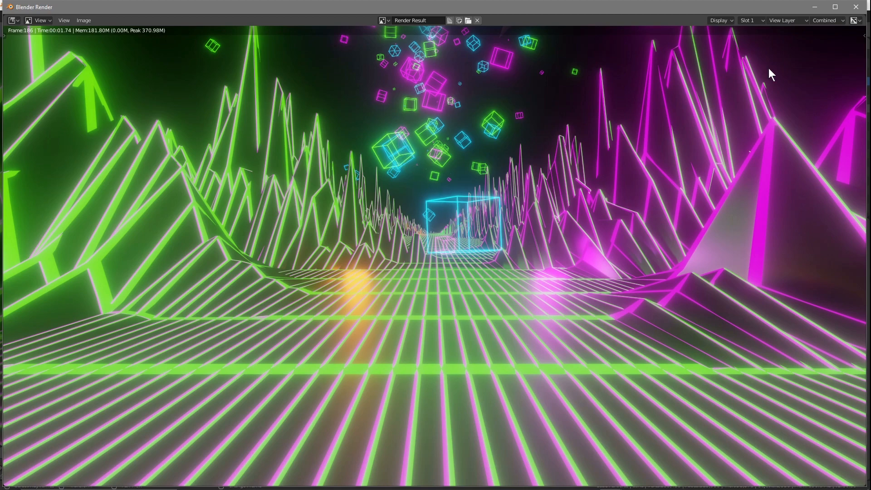
{"action": "left_click", "coordinate": [856, 7]}
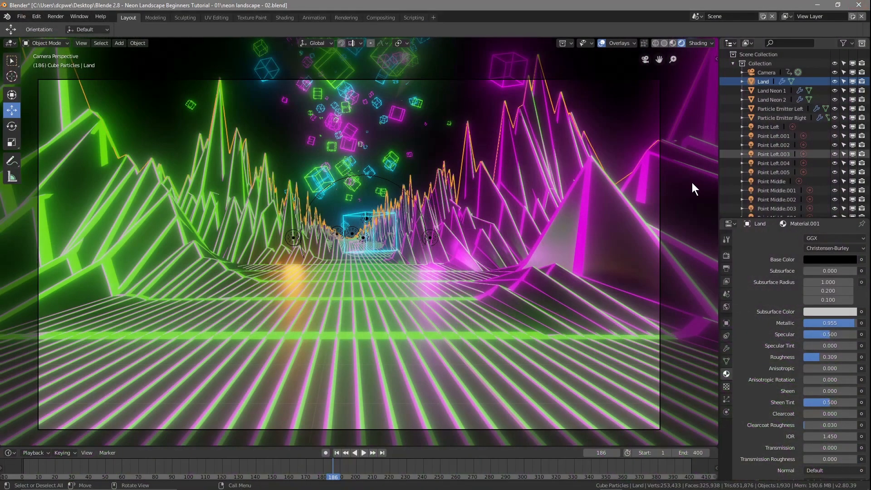
Set the emission strength of the Cube Blue material to 20.
{"action": "scroll", "coordinate": [769, 154], "scroll_direction": "down", "scroll_amount": 6}
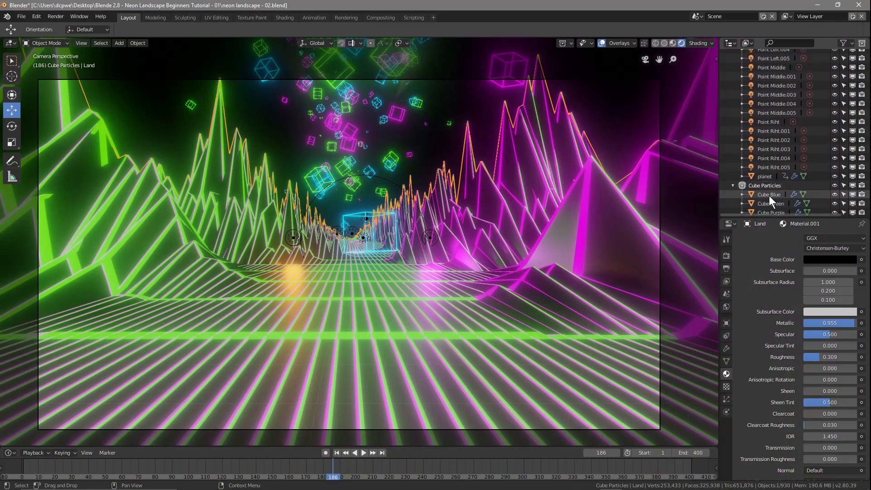
{"action": "left_click", "coordinate": [768, 196]}
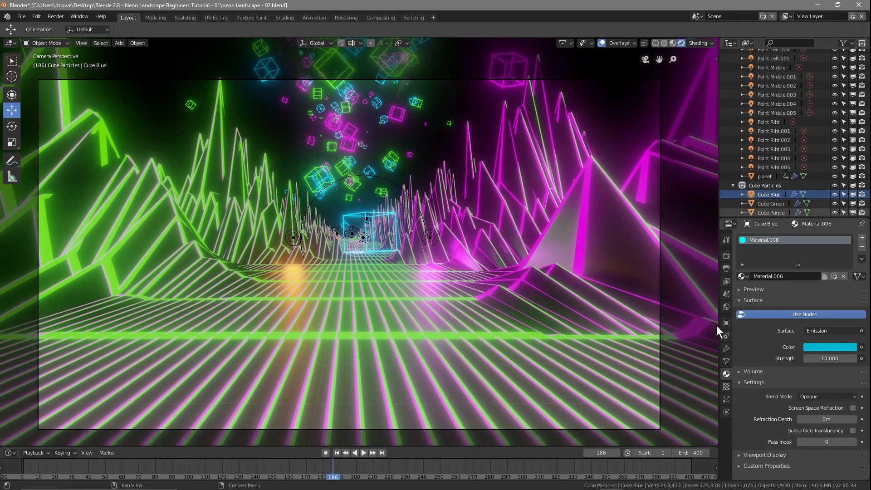
{"action": "left_click", "coordinate": [839, 360]}
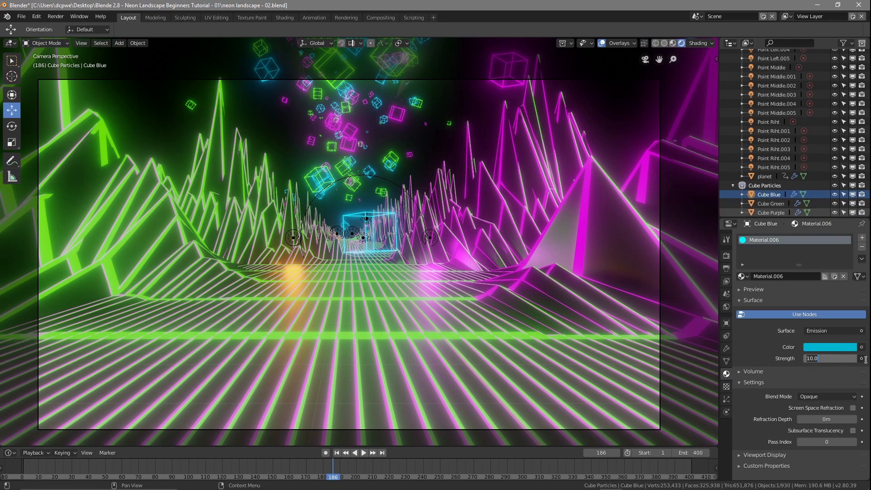
{"action": "type", "text": "20"}
{"action": "key", "text": "Return"}
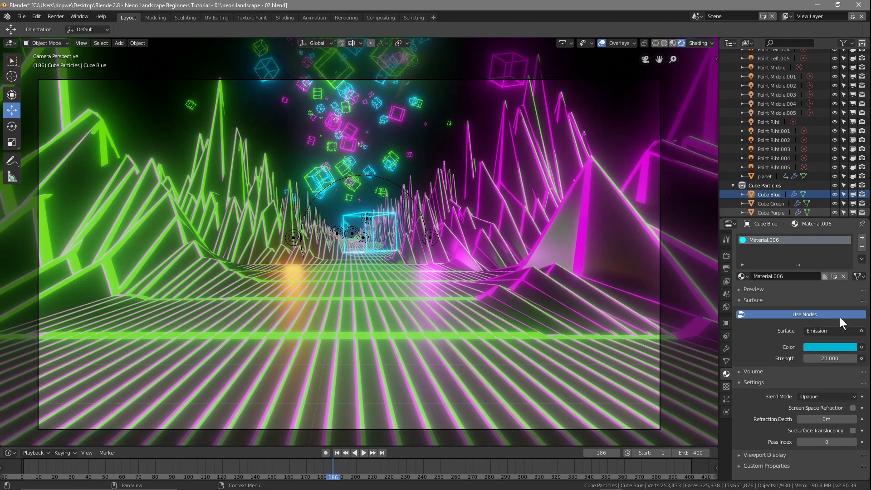
Set the emission strength of the Cube Green material to 20.
{"action": "left_click", "coordinate": [772, 204]}
{"action": "left_click", "coordinate": [844, 358]}
{"action": "type", "text": "10.0"}
{"action": "key", "text": "BackSpace"}
{"action": "key", "text": "BackSpace"}
{"action": "key", "text": "BackSpace"}
{"action": "key", "text": "BackSpace"}
{"action": "type", "text": "20"}
{"action": "key", "text": "Return"}
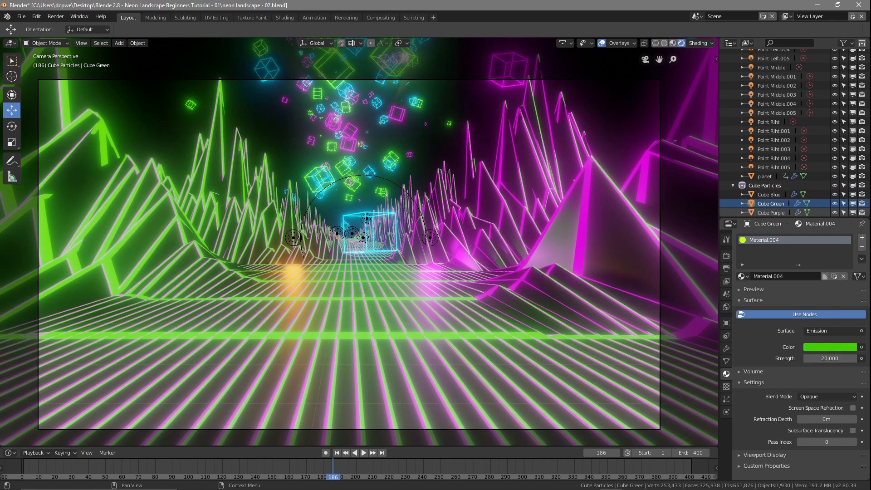
Set the emission strength of the Cube Purple material to 20 and check it with a render of frame 186.
{"action": "left_click", "coordinate": [767, 211]}
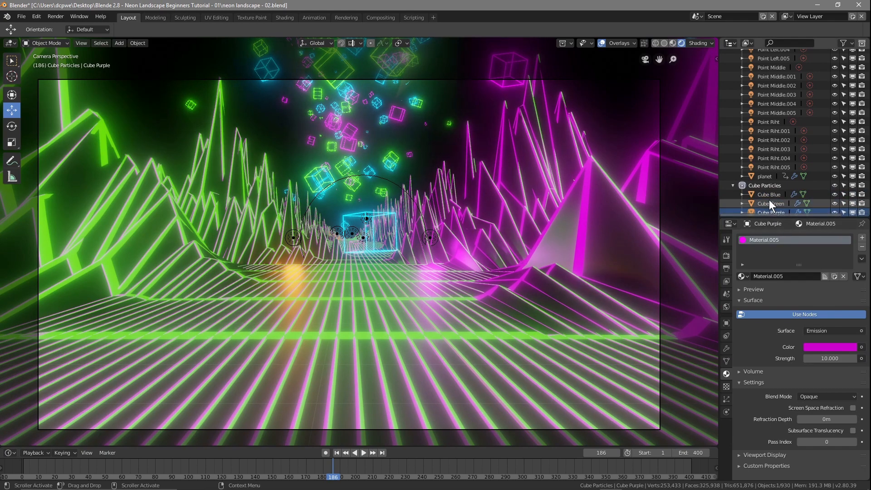
{"action": "left_click", "coordinate": [830, 355]}
{"action": "type", "text": "20"}
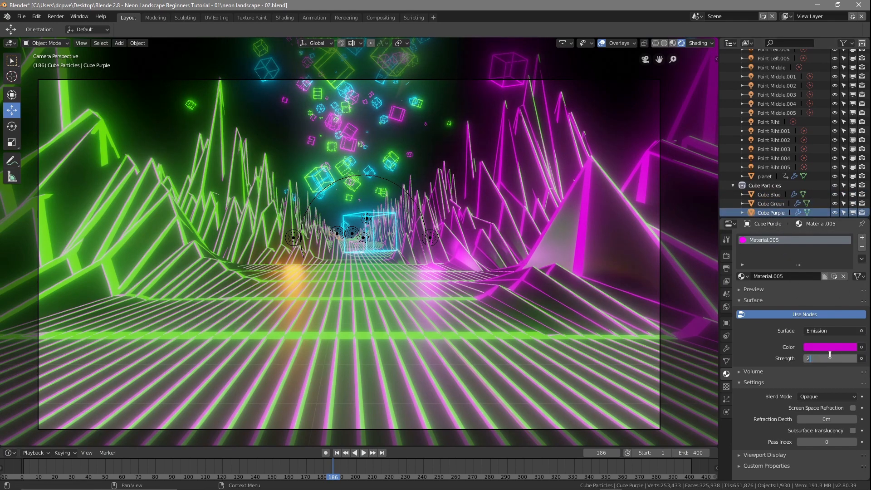
{"action": "key", "text": "Return"}
{"action": "key", "text": "F12"}
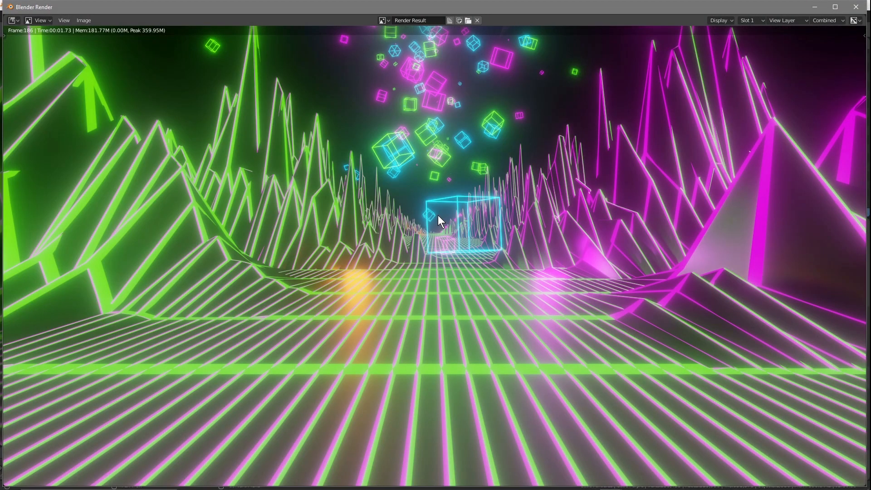
{"action": "left_click", "coordinate": [855, 7]}
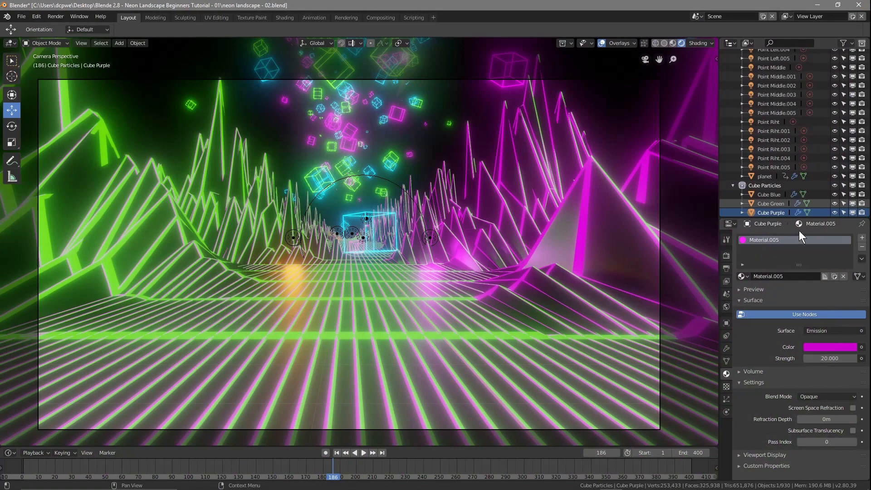
Test an emission strength of 60 on Cube Blue with a render of frame 186, and return it to 20.
{"action": "left_click", "coordinate": [768, 194]}
{"action": "left_click", "coordinate": [831, 358]}
{"action": "type", "text": "60"}
{"action": "key", "text": "Return"}
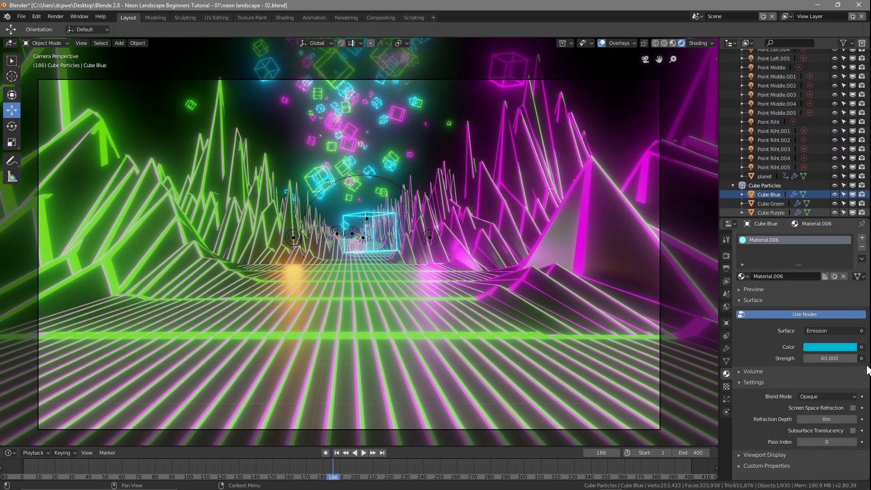
{"action": "key", "text": "F12"}
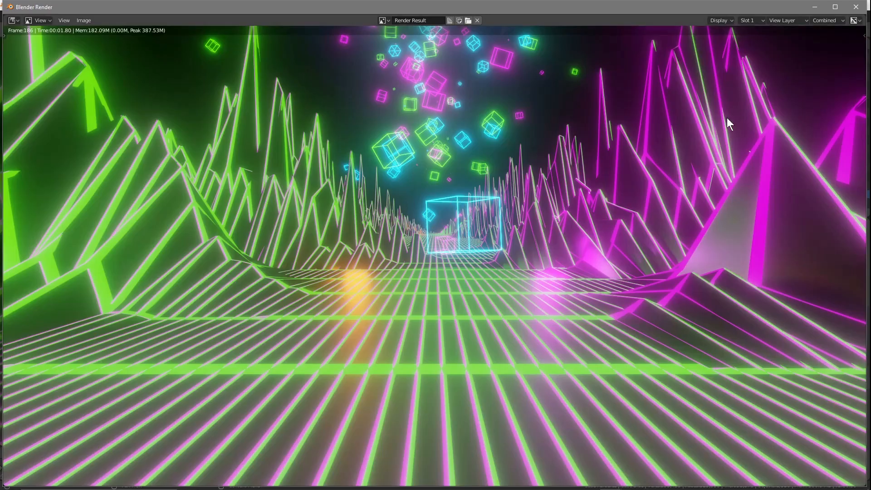
{"action": "left_click", "coordinate": [855, 7]}
{"action": "left_click", "coordinate": [825, 359]}
{"action": "type", "text": "20"}
{"action": "key", "text": "Return"}
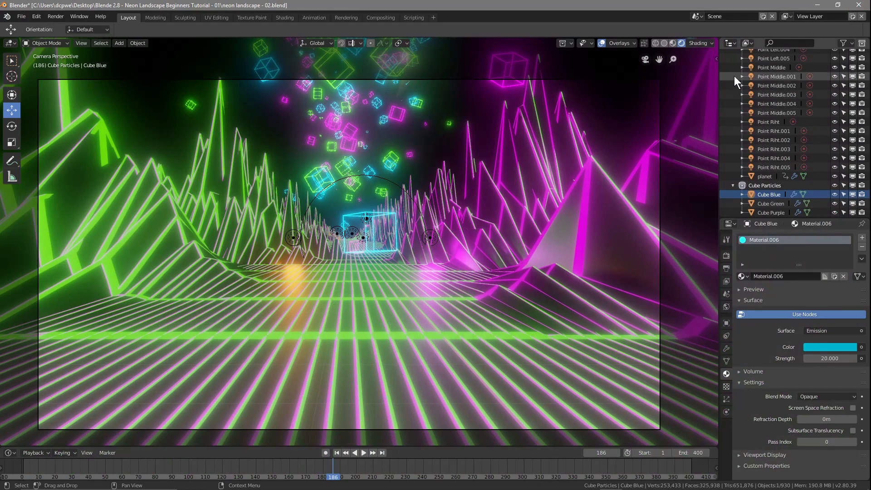
In the Eevee Bloom settings, set Radius to about 2.71 and Knee to about 0.492, and render frame 186.
{"action": "left_click", "coordinate": [724, 256]}
{"action": "mouse_move", "coordinate": [826, 342]}
{"action": "left_mouse_down"}
{"action": "mouse_move", "coordinate": [840, 342]}
{"action": "mouse_move", "coordinate": [793, 342]}
{"action": "mouse_move", "coordinate": [827, 333]}
{"action": "left_mouse_up"}
{"action": "key", "text": "F12"}
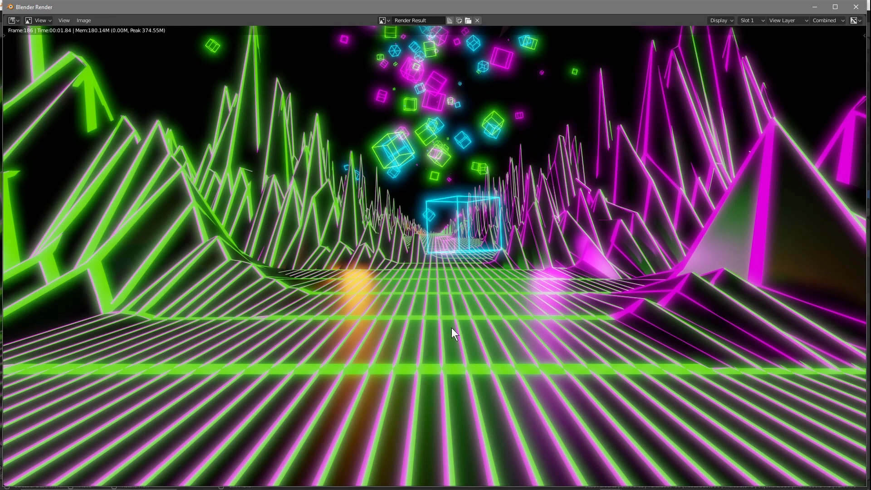
{"action": "left_click", "coordinate": [856, 7]}
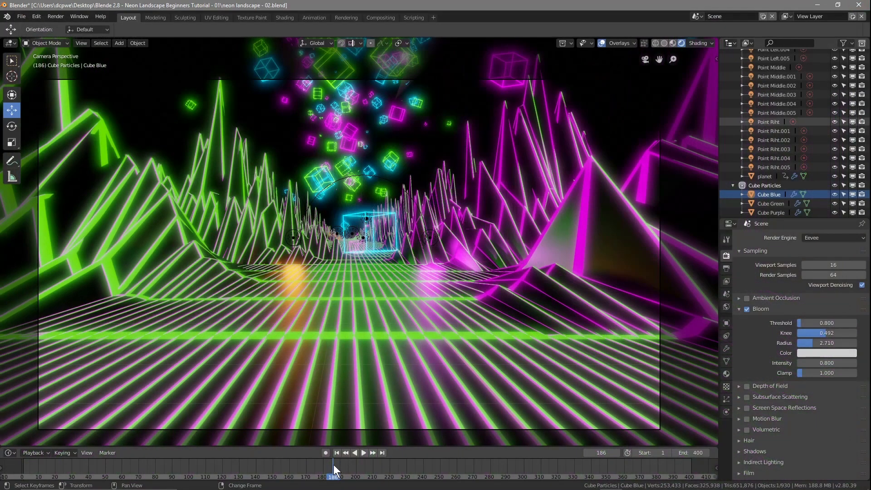
Play the animation from the first frame, stop it at frame 290 and render that frame to review the glow.
{"action": "left_click", "coordinate": [338, 453]}
{"action": "left_click", "coordinate": [362, 453]}
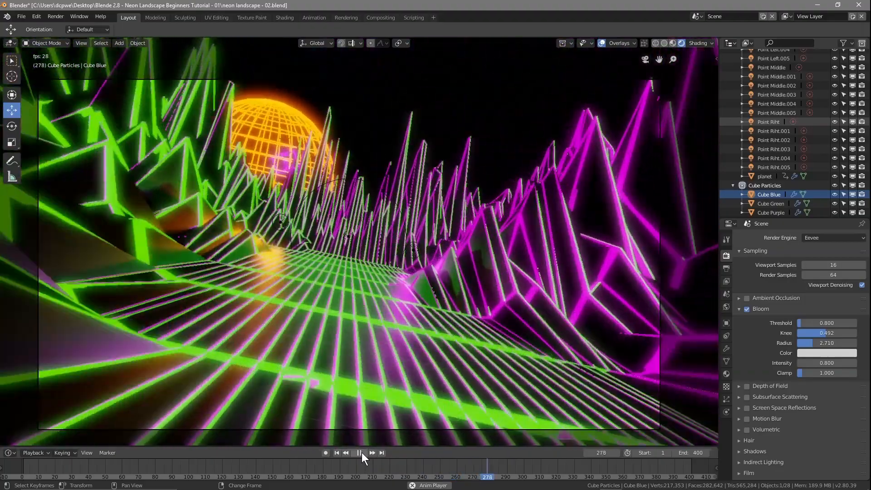
{"action": "left_click", "coordinate": [359, 453]}
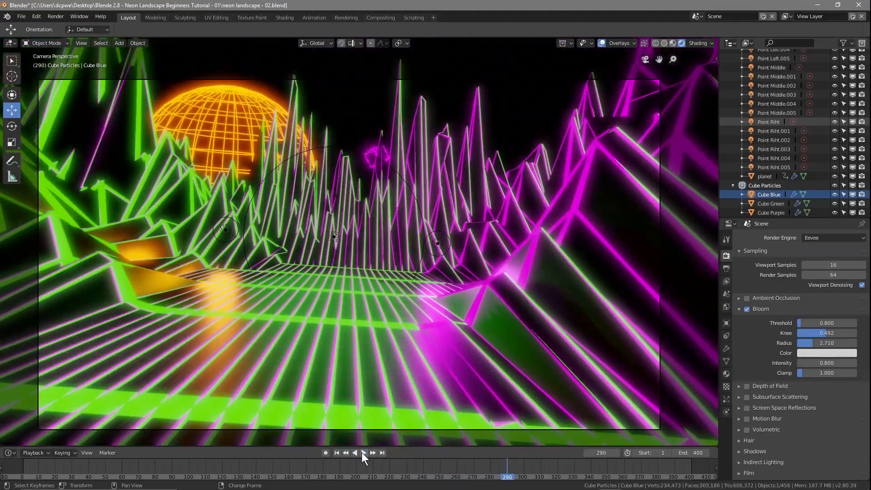
{"action": "key", "text": "F12"}
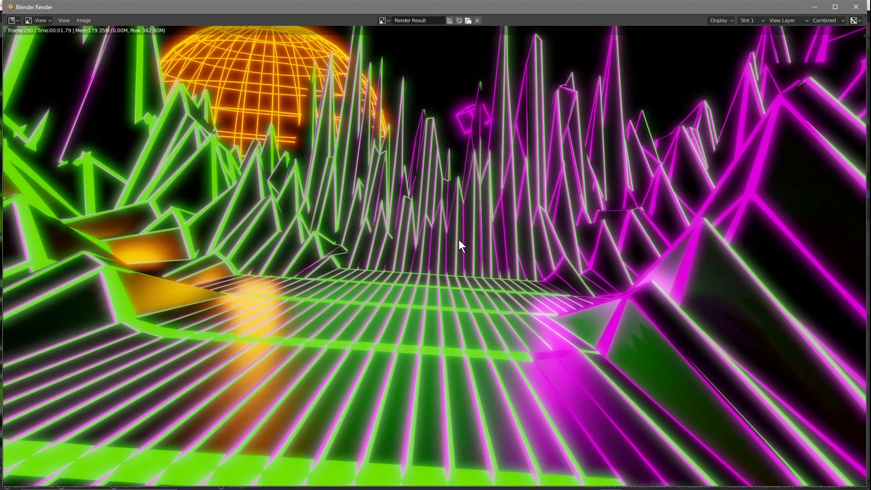
{"action": "left_click", "coordinate": [856, 7]}
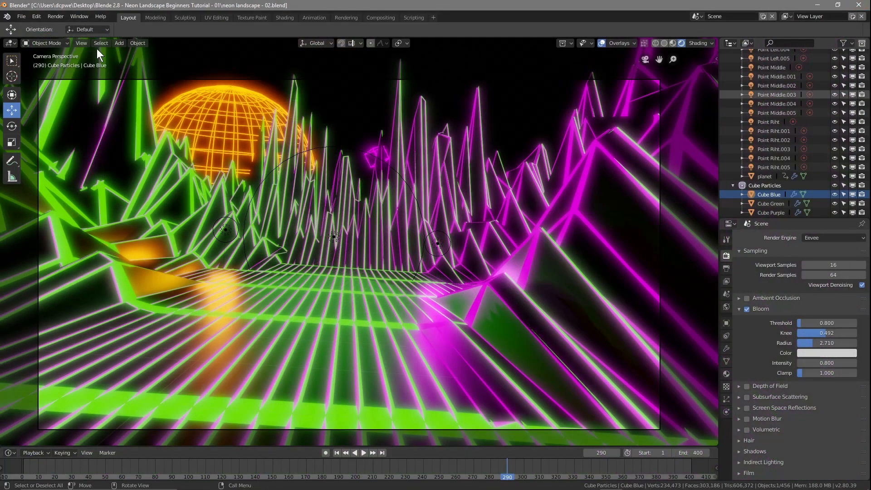
Save the file, and close both the program and the open folder window.
{"action": "left_click", "coordinate": [26, 18]}
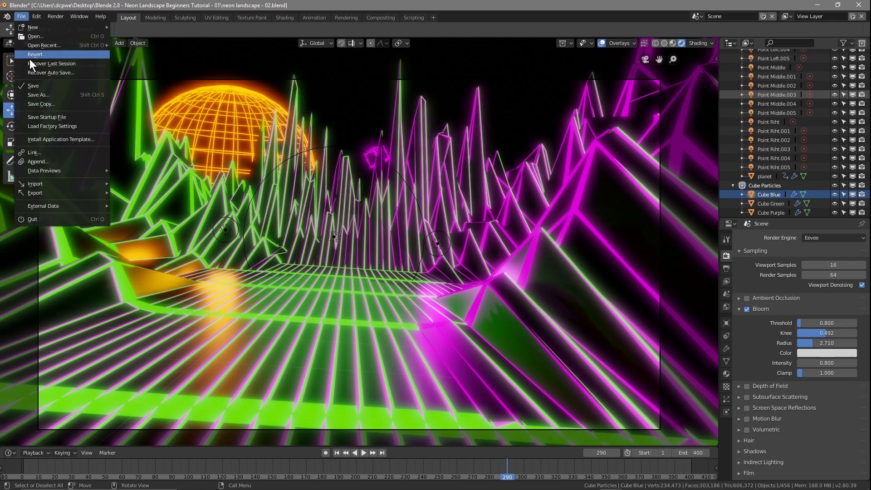
{"action": "left_click", "coordinate": [41, 83]}
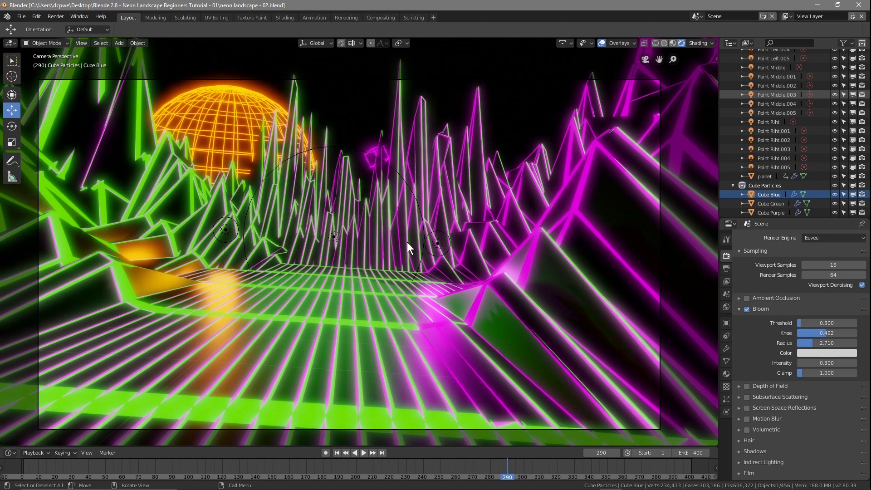
{"action": "left_click", "coordinate": [865, 3]}
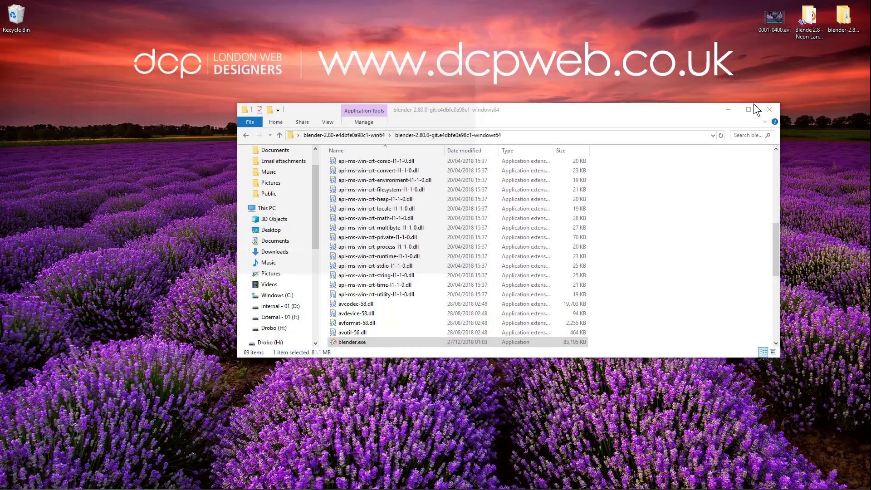
{"action": "left_click", "coordinate": [770, 109]}
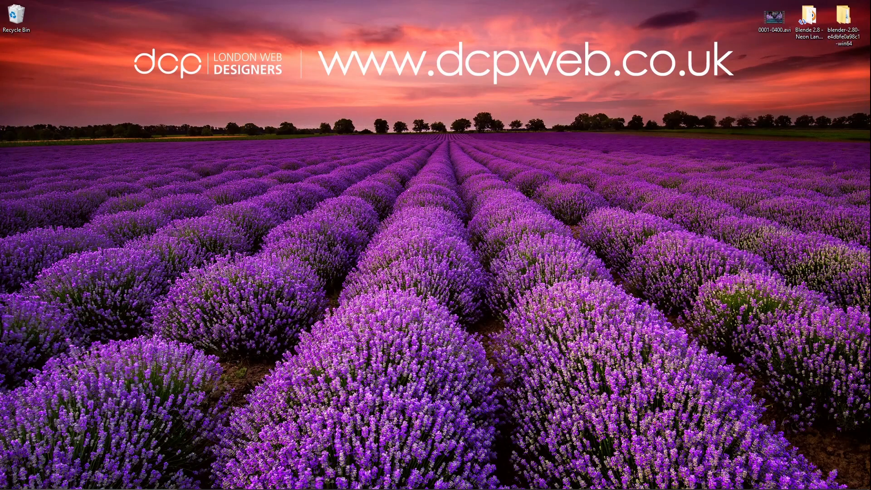